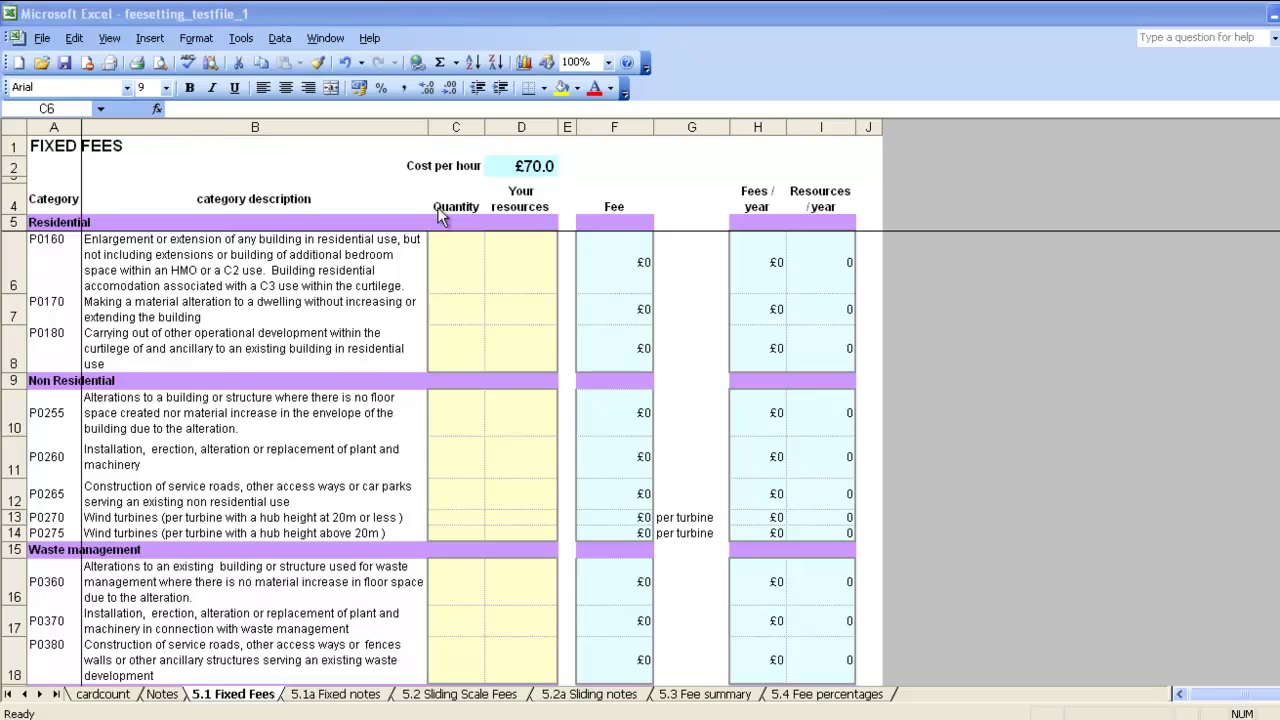
Step: Switch to the data_sample workbook and insert five blank columns between Application Reference and Location
key(alt+Tab)
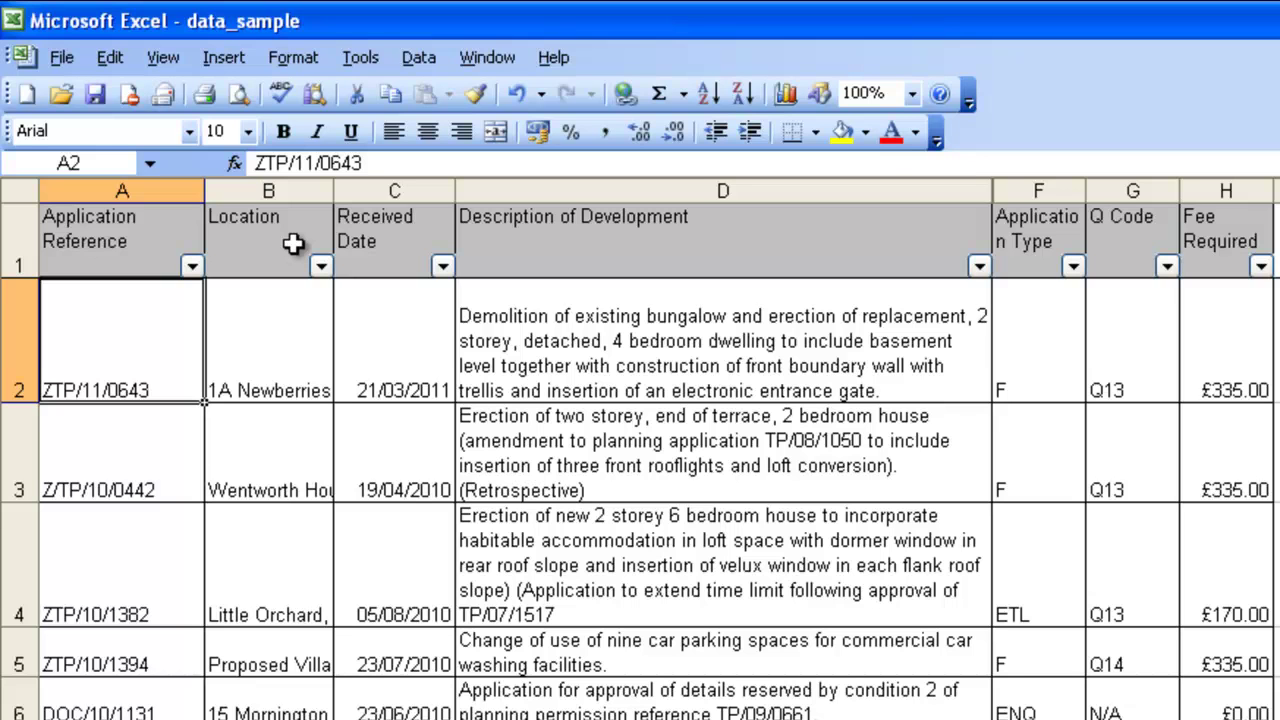
drag(290, 190, 1062, 190)
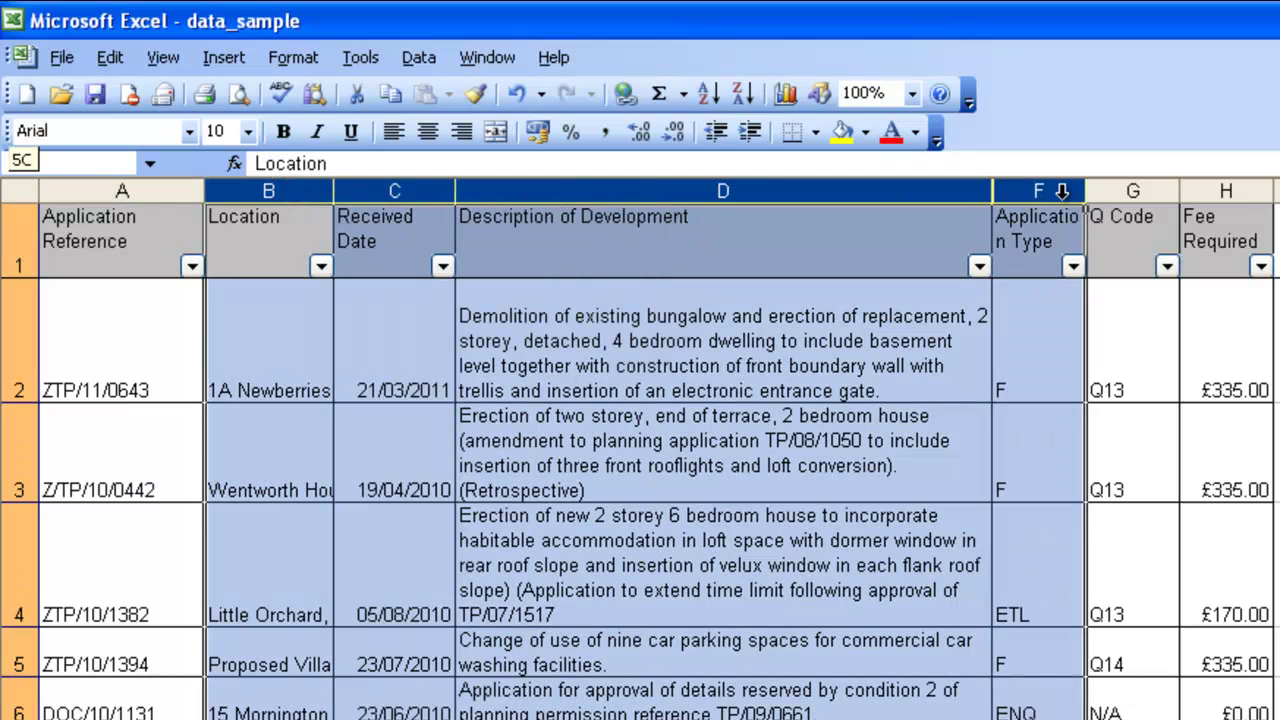
key(ctrl+shift+plus)
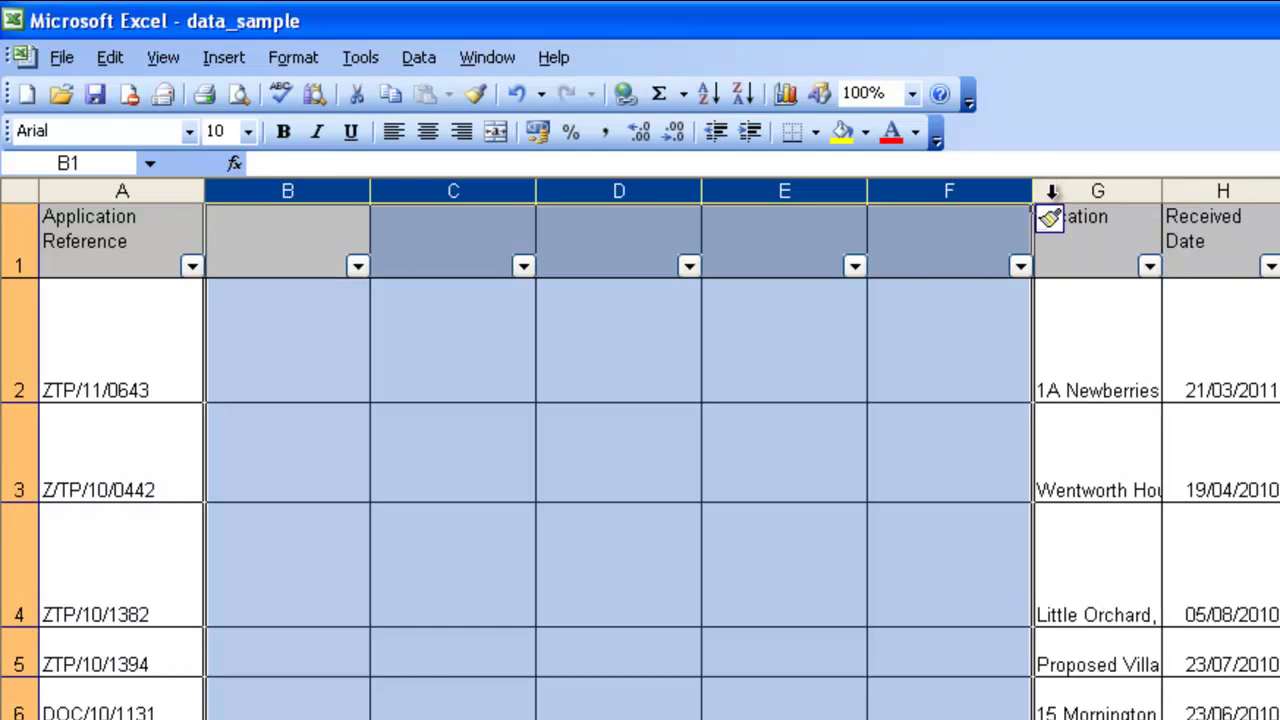
key(ctrl+Home)
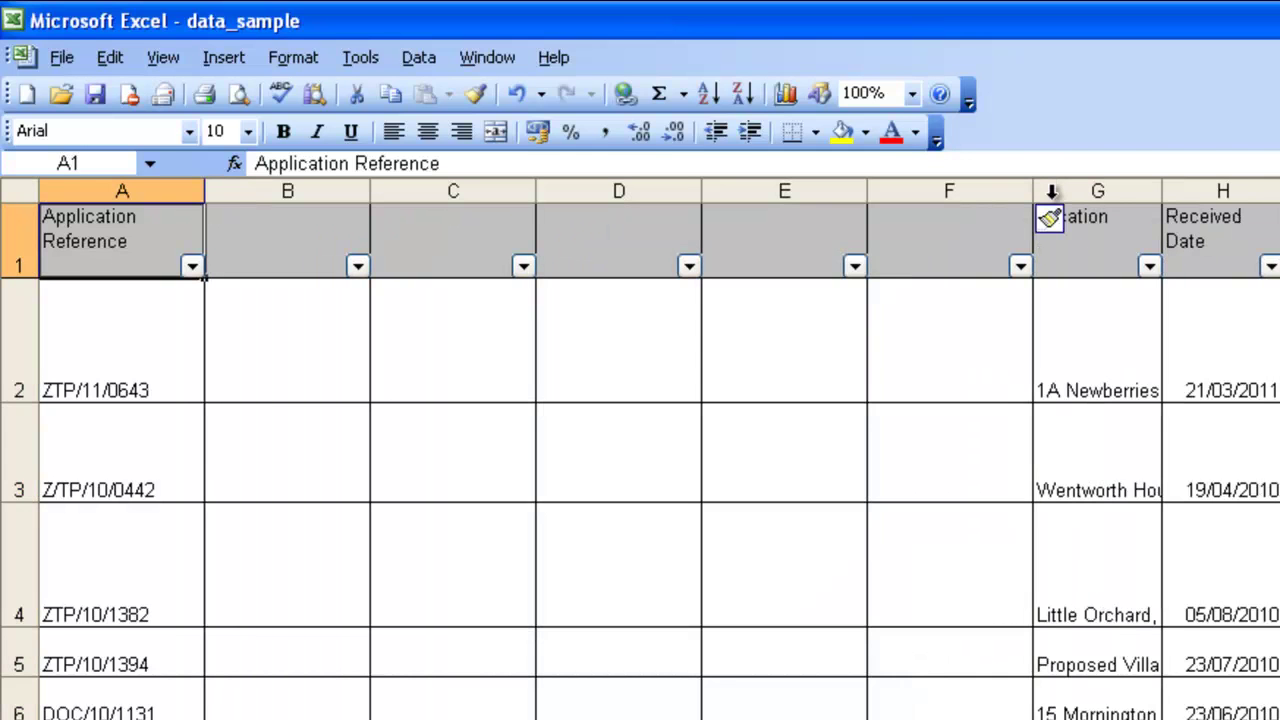
Step: Copy the five red column headings in A6:A10 of the notes sheet, from eek to application count
key(ctrl+Page_Down)
key(ctrl+Up)
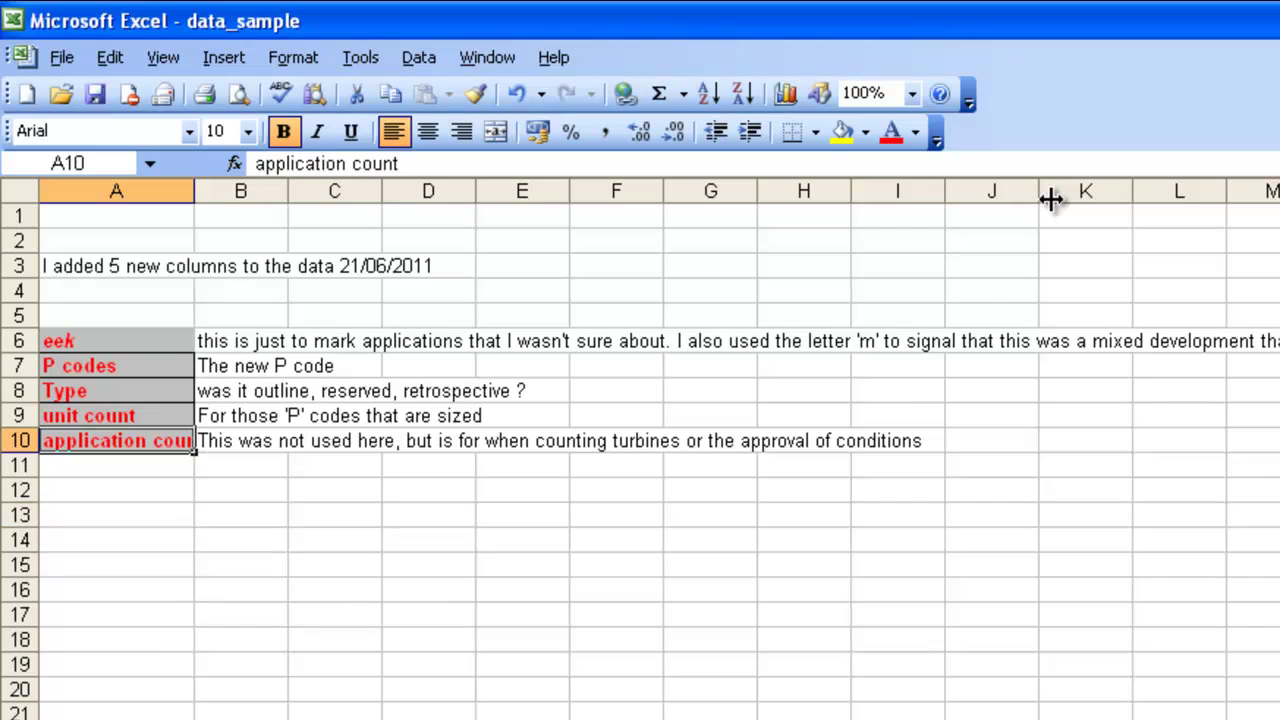
key(ctrl+Up)
key(ctrl+shift+Down)
key(ctrl+c)
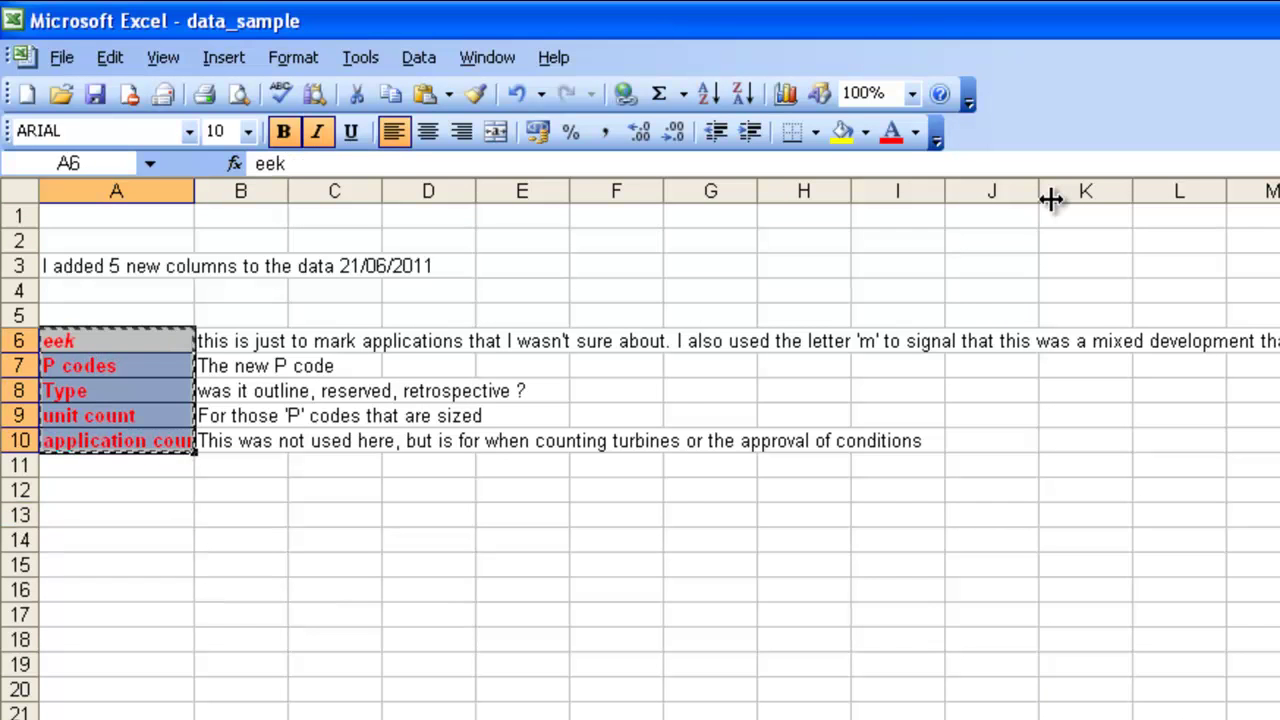
Step: Paste the copied headings transposed into row 1 of the data sheet, starting at B1
key(ctrl+Page_Up)
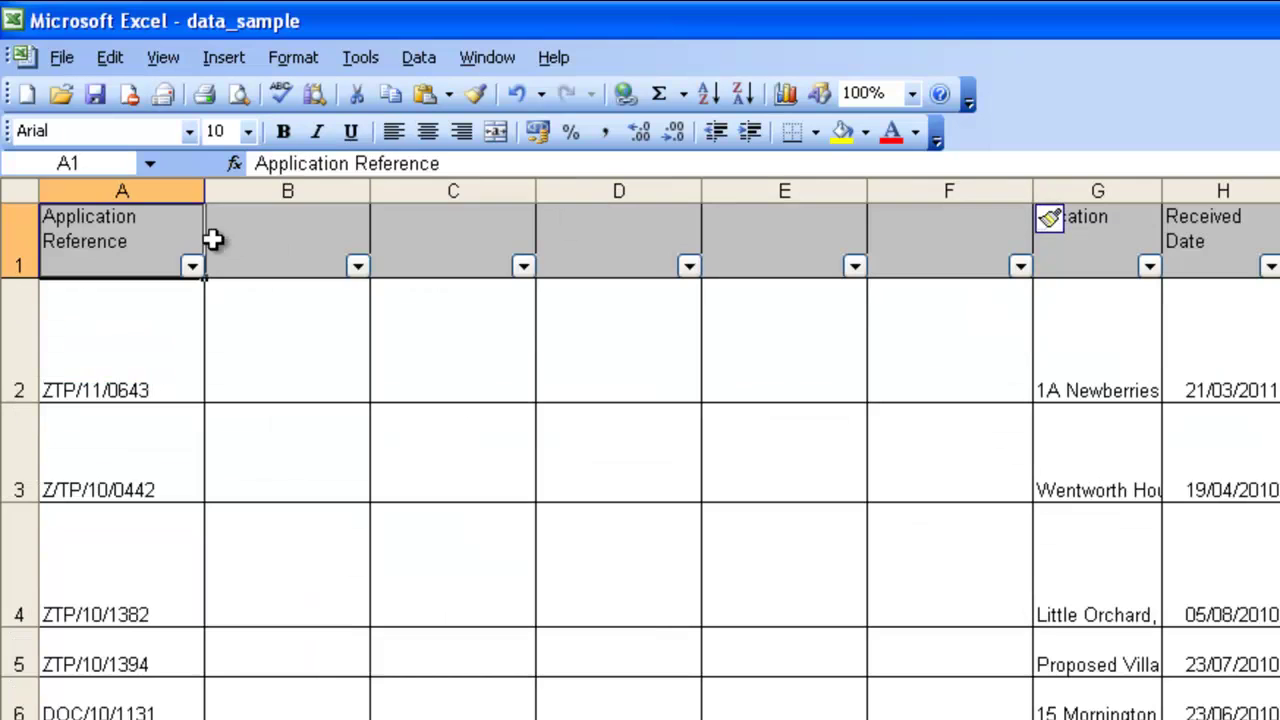
right_click(251, 240)
click(370, 360)
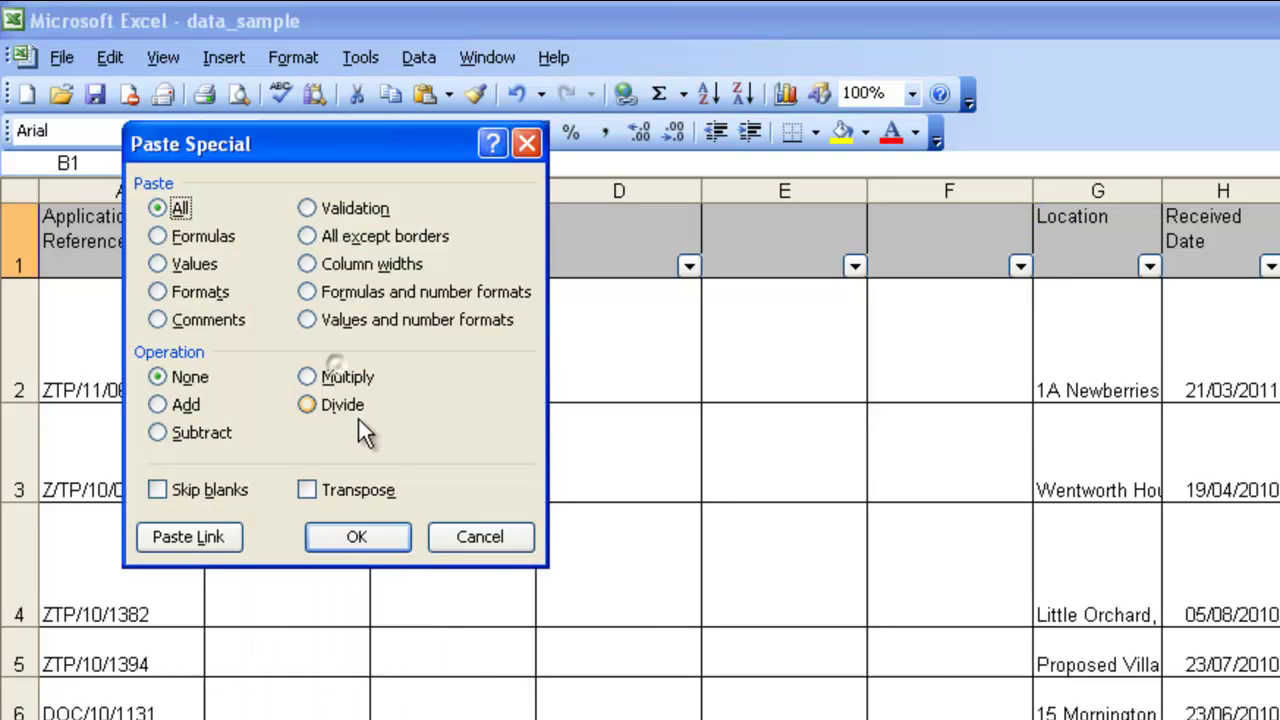
click(362, 490)
click(362, 538)
key(Return)
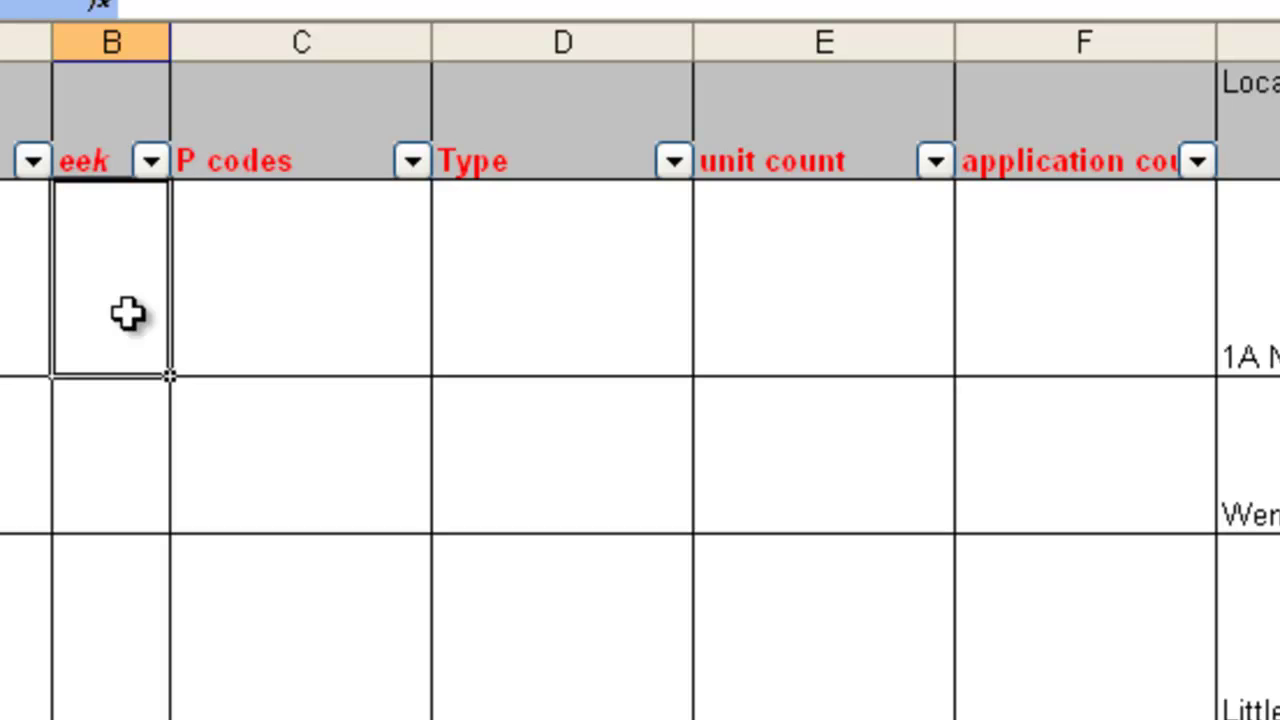
Step: Go through the first record's cells under the P codes, Type, unit count and application count headings
click(312, 300)
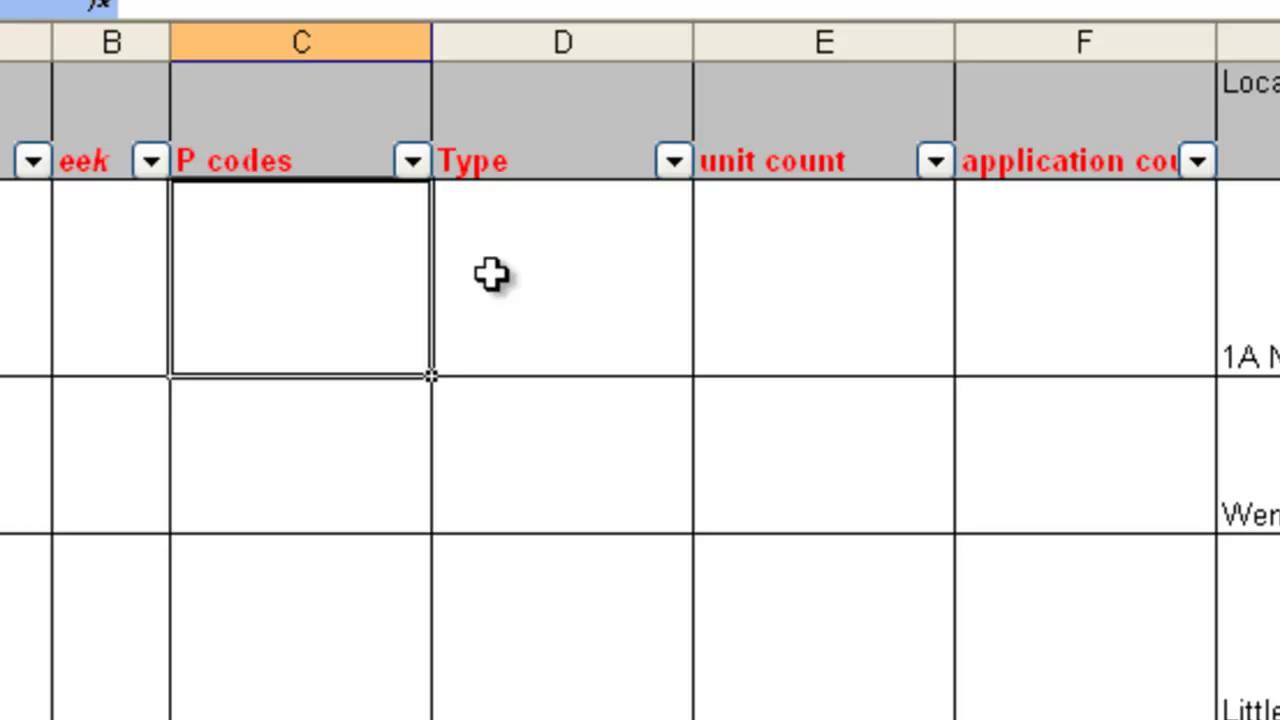
click(570, 278)
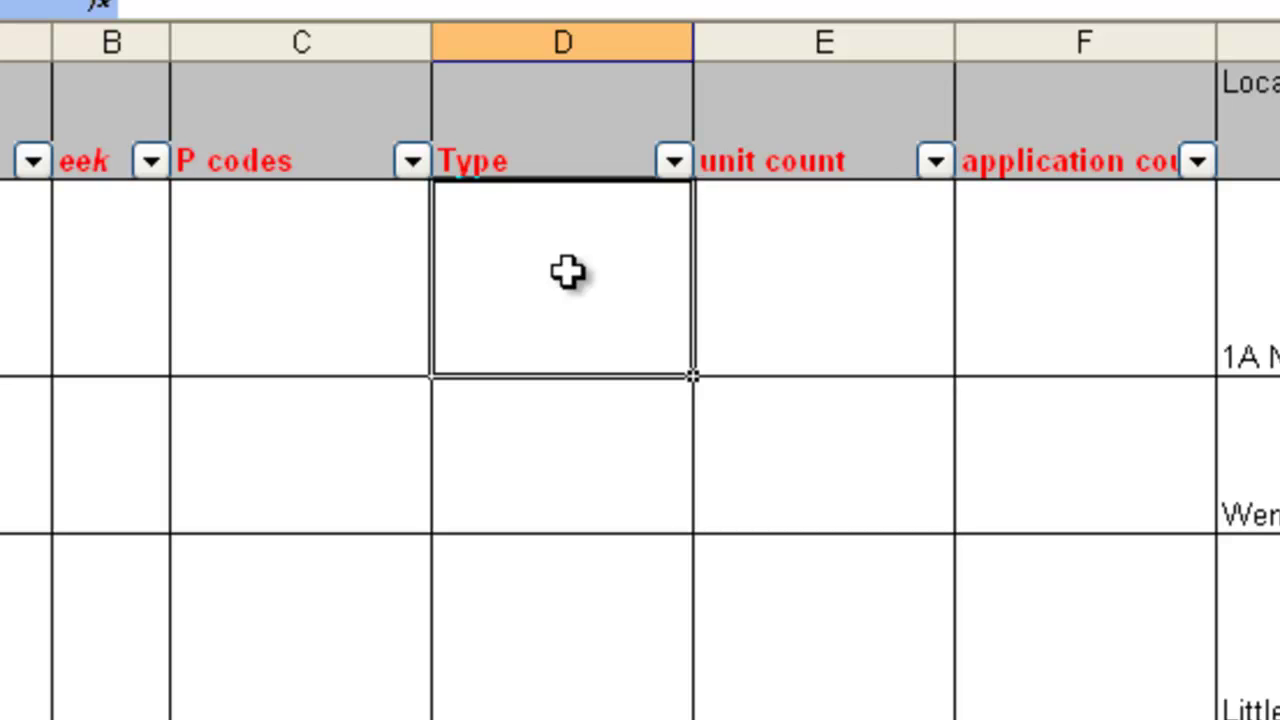
key(Right)
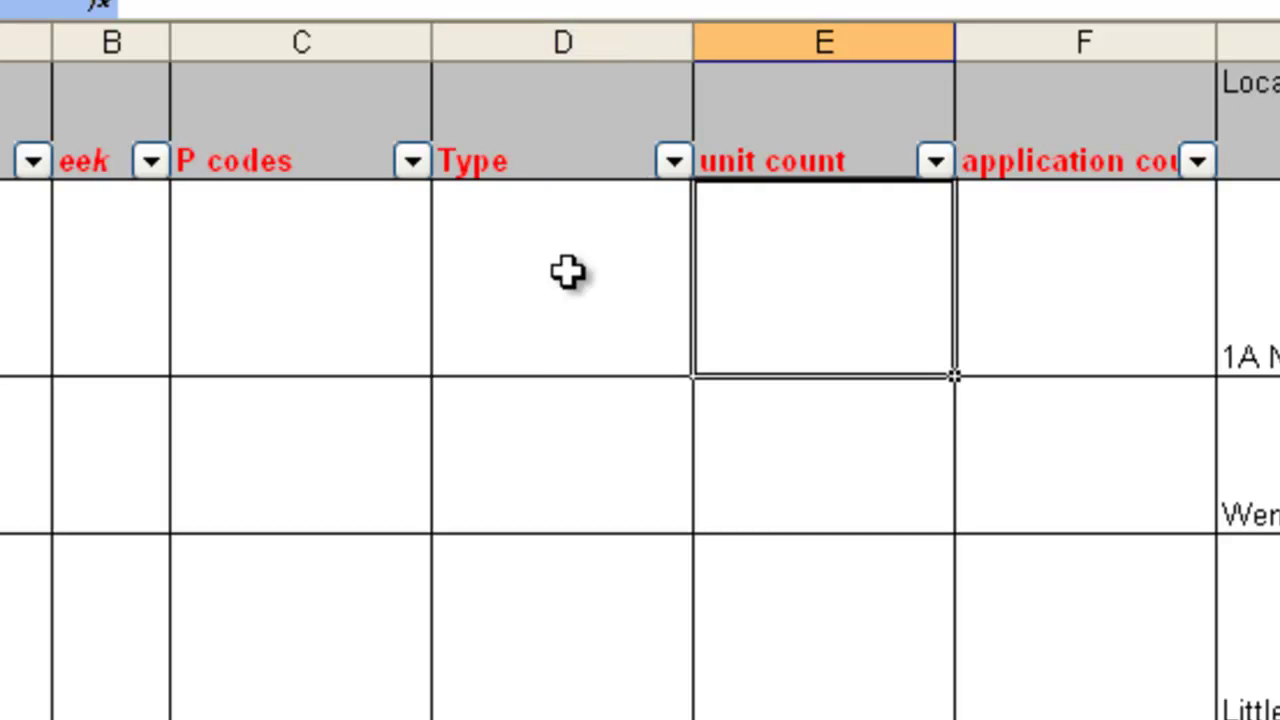
key(Right)
key(Left)
click(1205, 325)
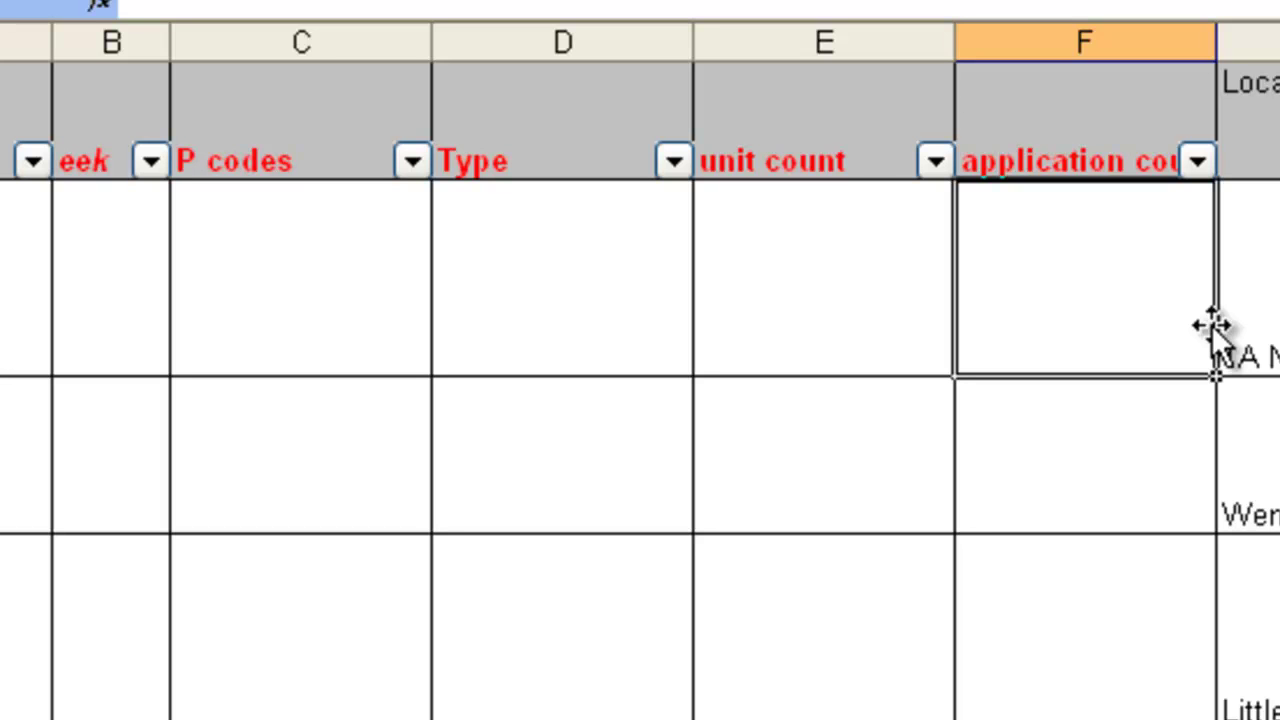
Step: Copy code P0100 for the creation of 1 to 9 residential units from the Sliding Scale Fees sheet of feesetting_testfile_1
key(Home)
key(Right)
key(Right)
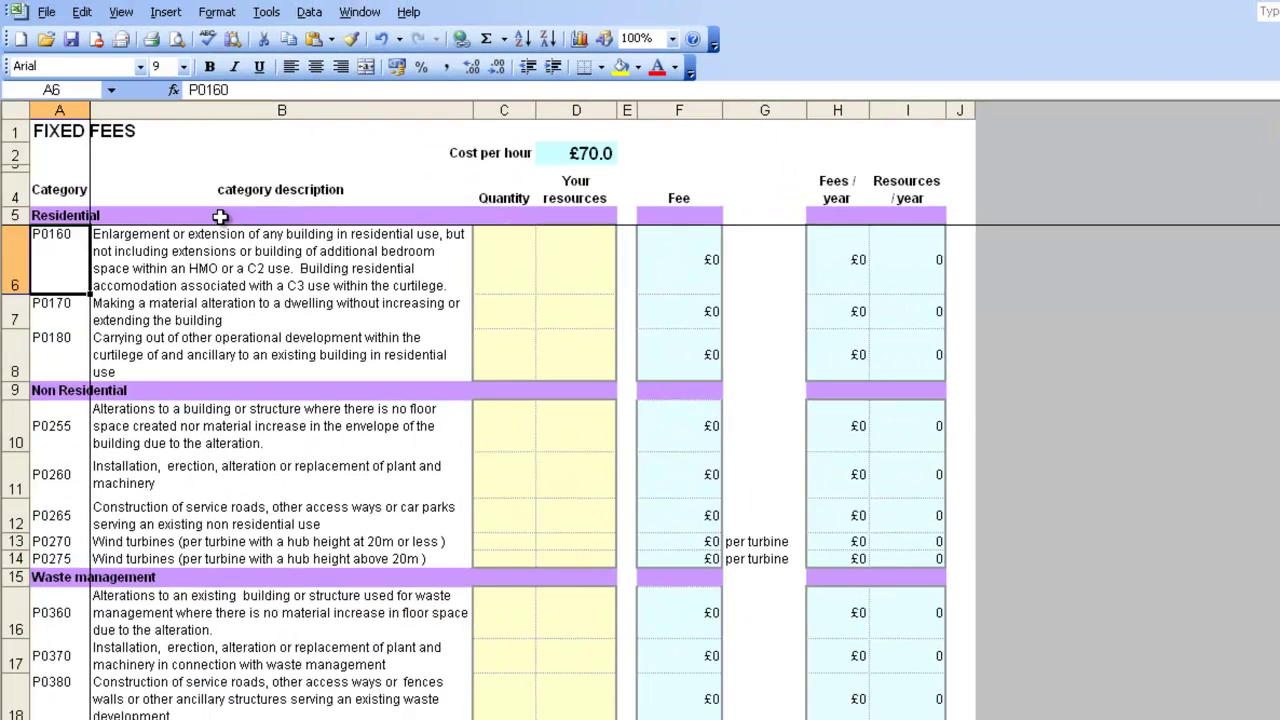
key(ctrl+Page_Up)
key(ctrl+Page_Up)
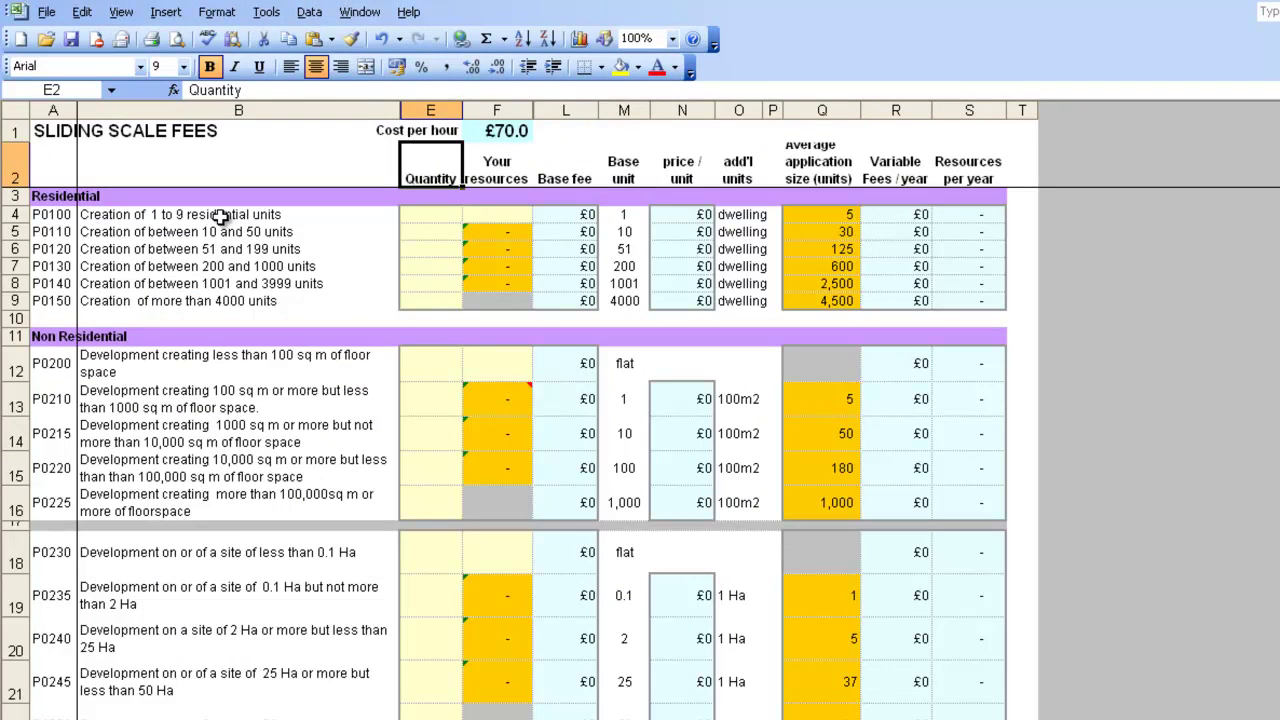
key(Down)
key(Down)
key(Left)
key(Left)
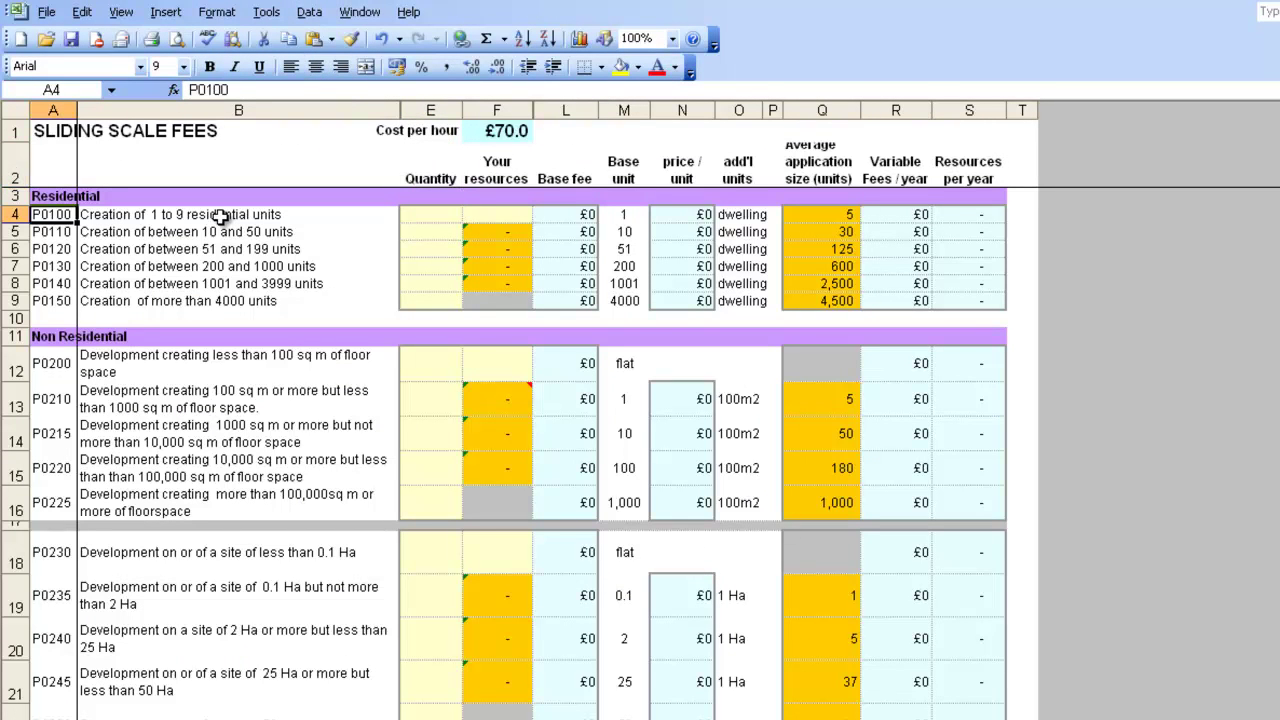
key(ctrl+Page_Down)
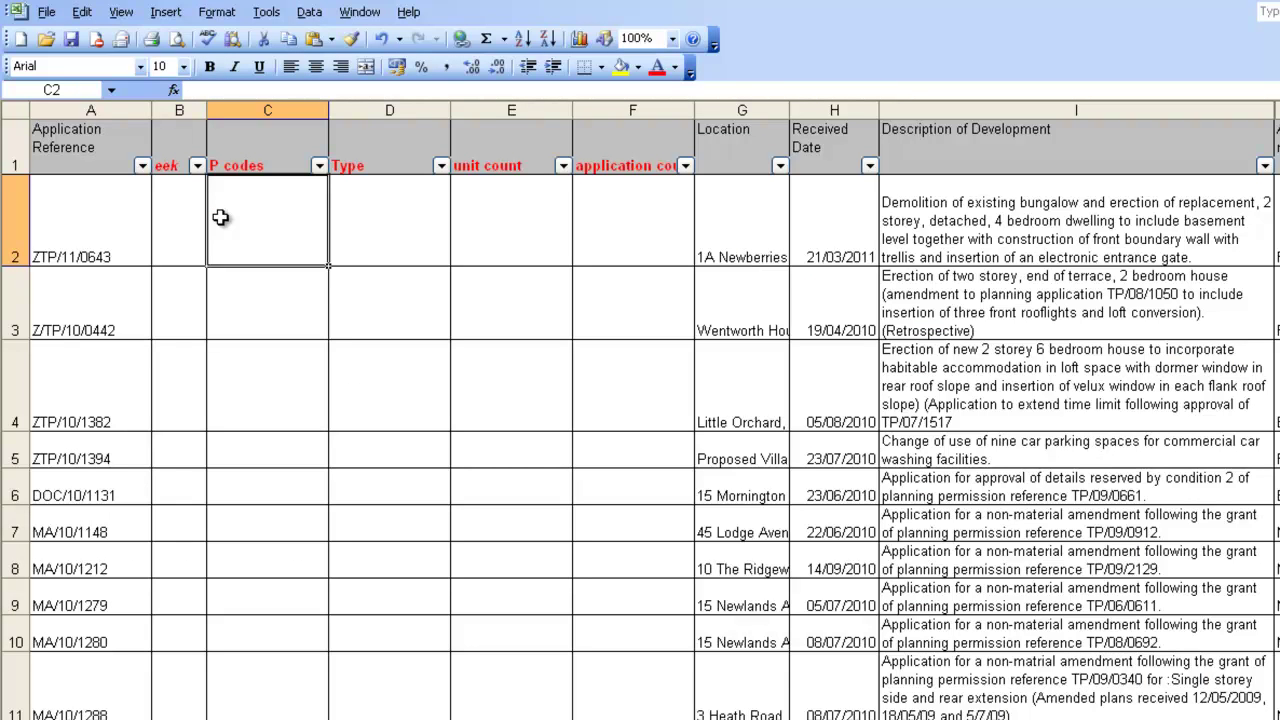
Step: Paste P0100 as the P code in C2 of the data sheet and enter a unit count of 1 in E2
key(ctrl+v)
key(Right)
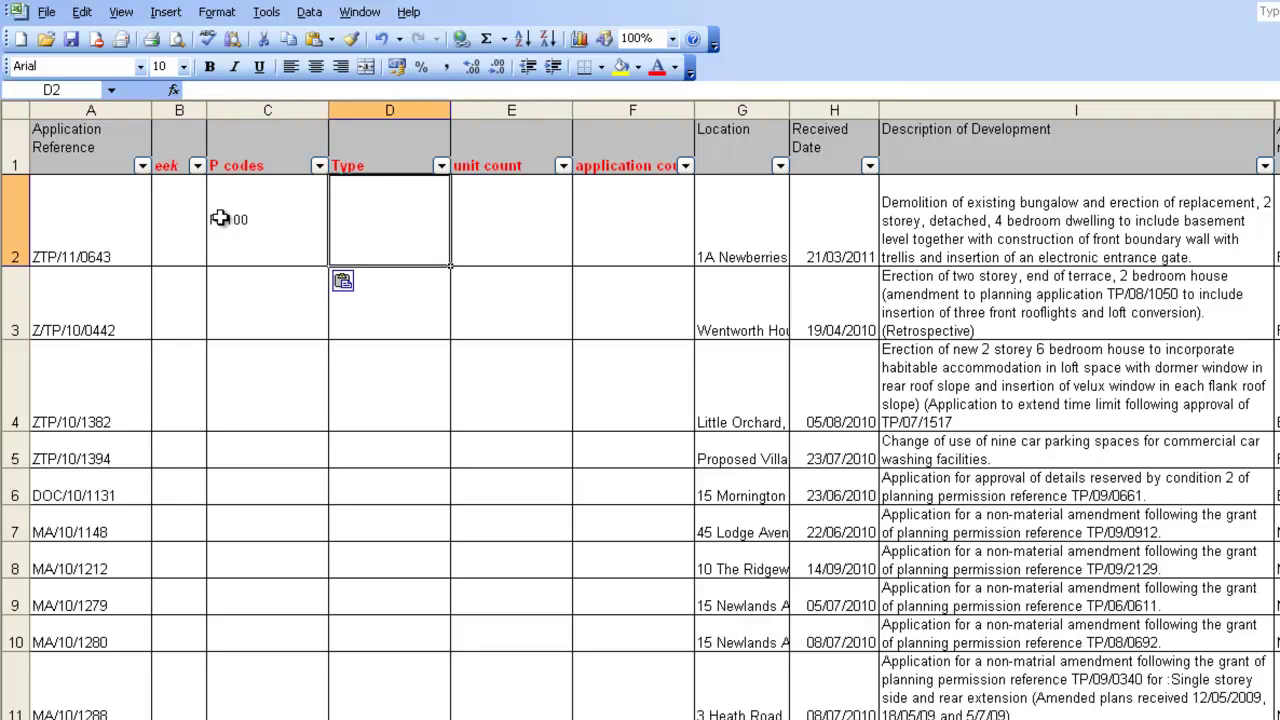
key(Right)
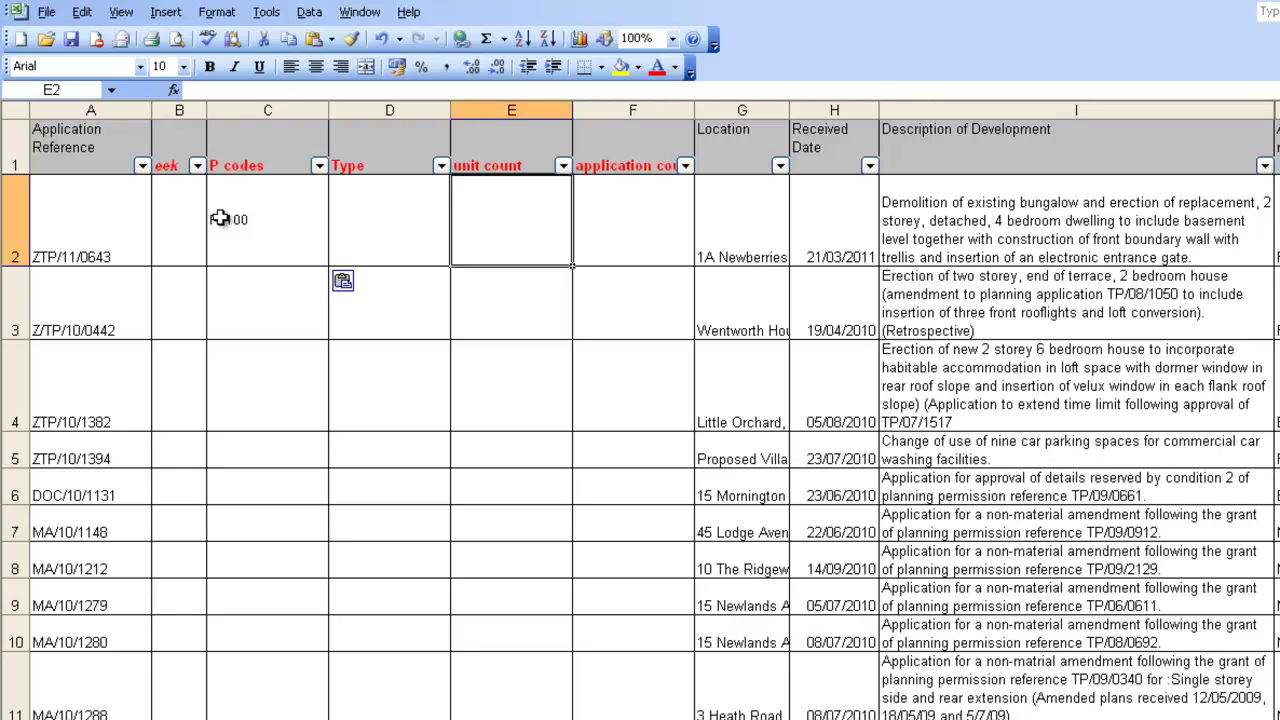
text(1)
key(Return)
Step: Copy the P0100 code from C2 to the two-bedroom end-of-terrace house record in C3
key(Left)
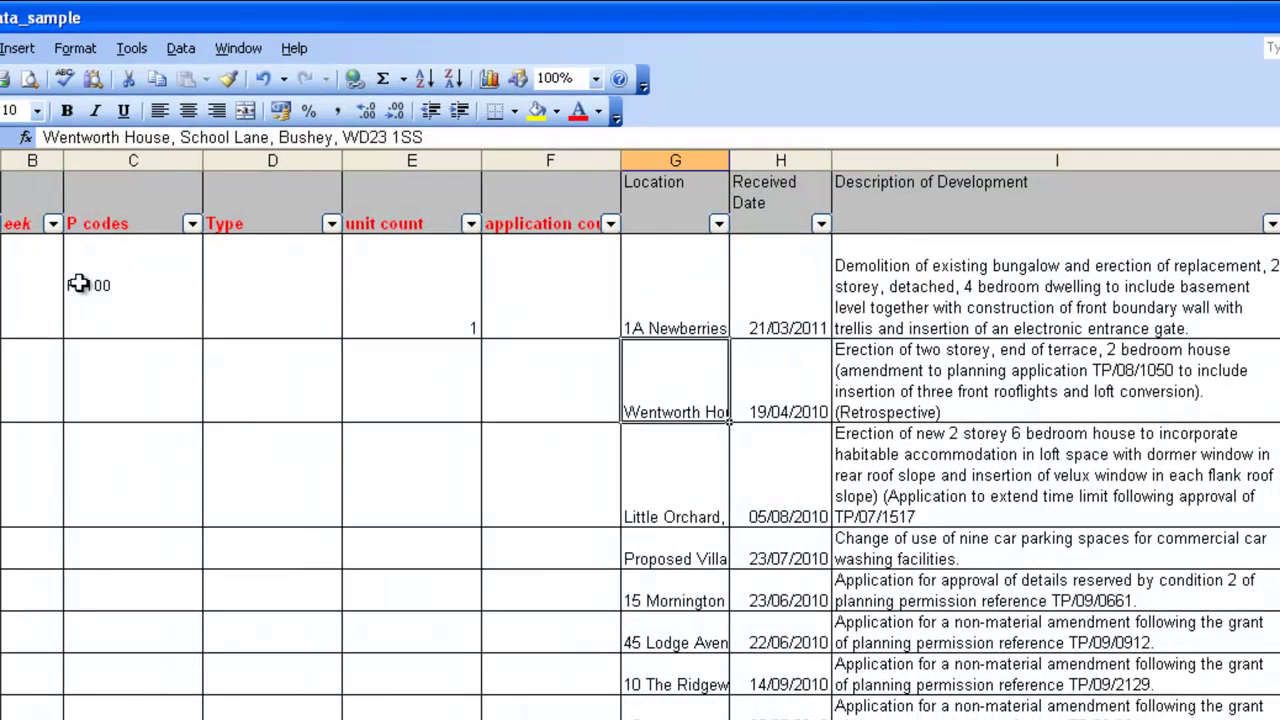
key(Up)
key(Right)
key(ctrl+c)
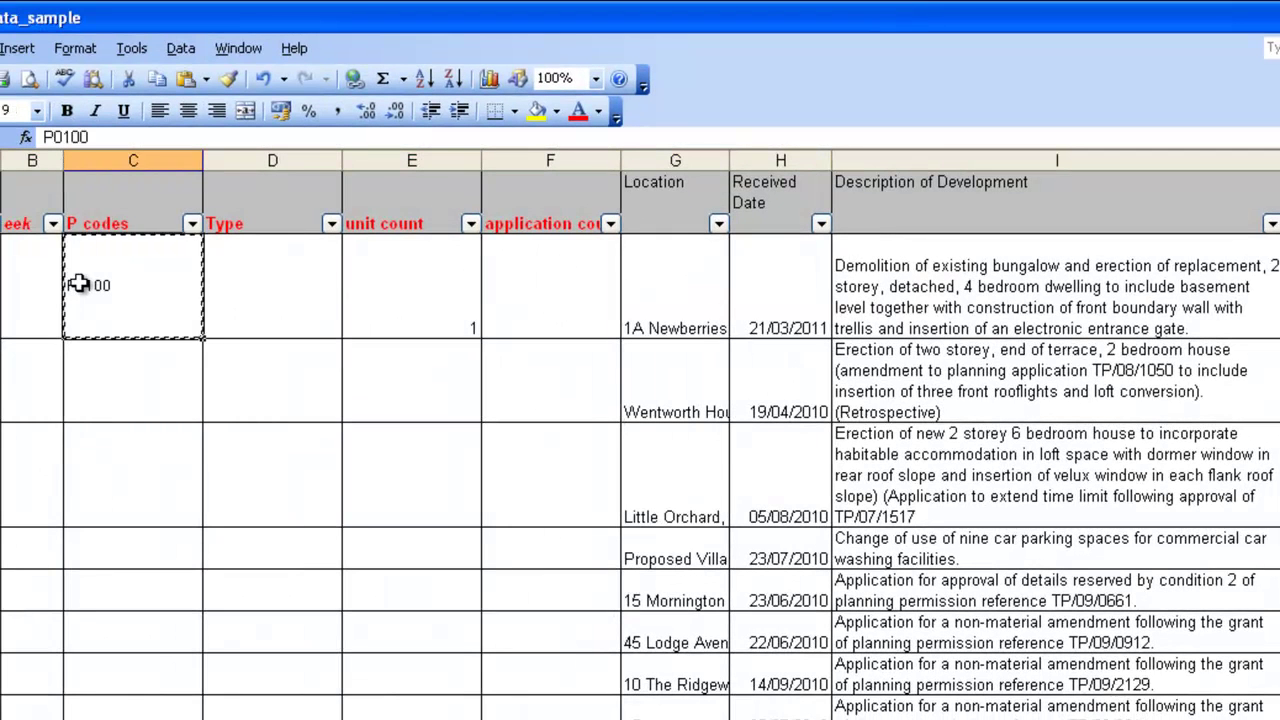
key(Down)
key(ctrl+v)
Step: Enter a unit count of 1 in E3 and the type retro in D3
key(Right)
key(Right)
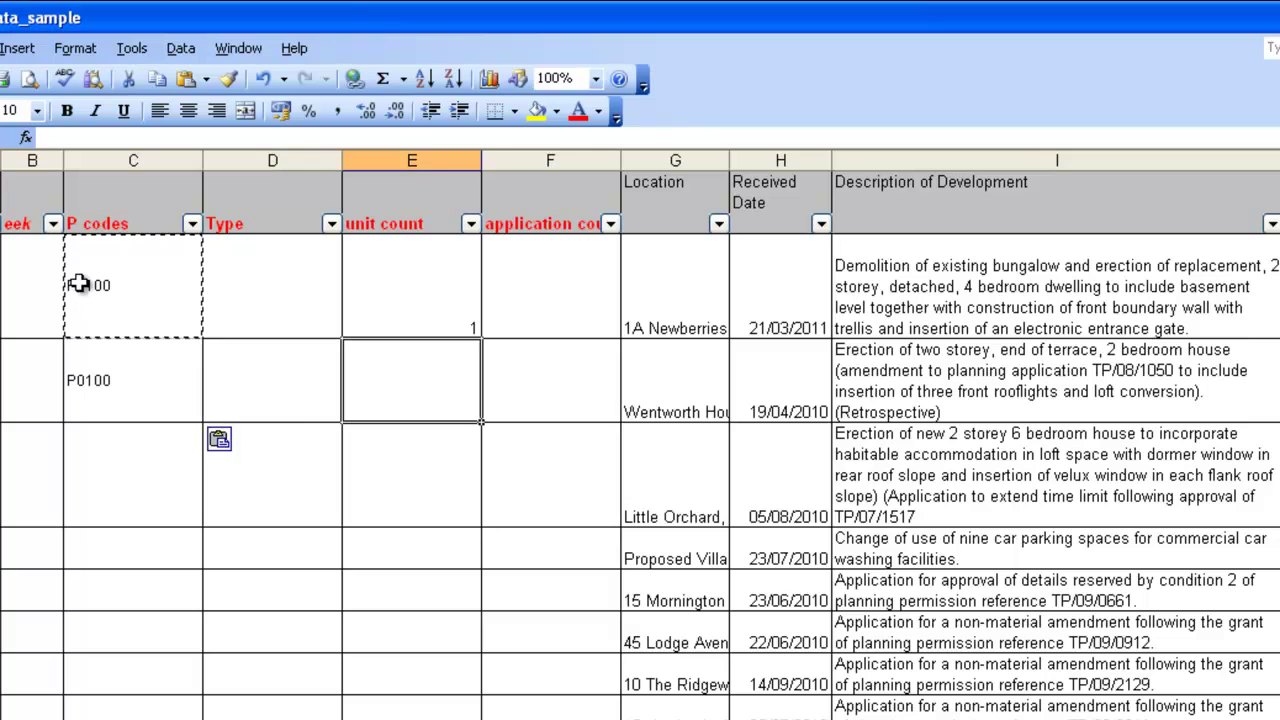
text(1)
key(Left)
text(retro)
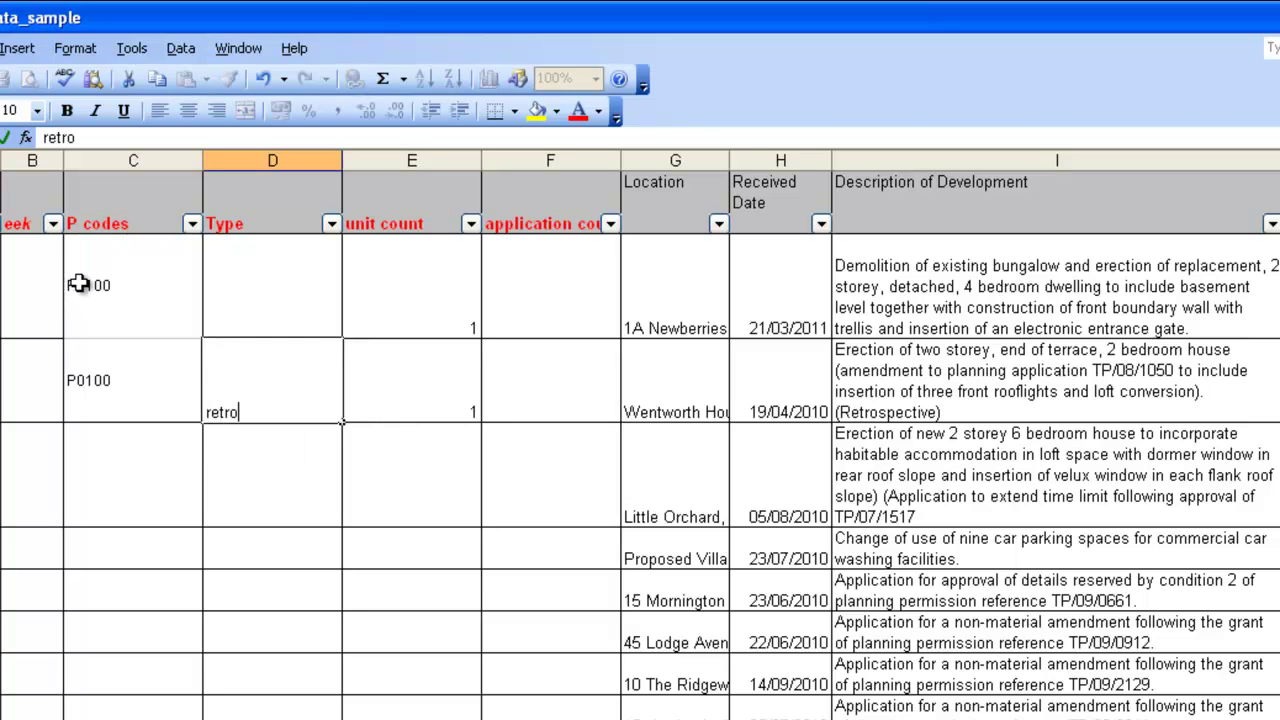
key(Return)
key(Left)
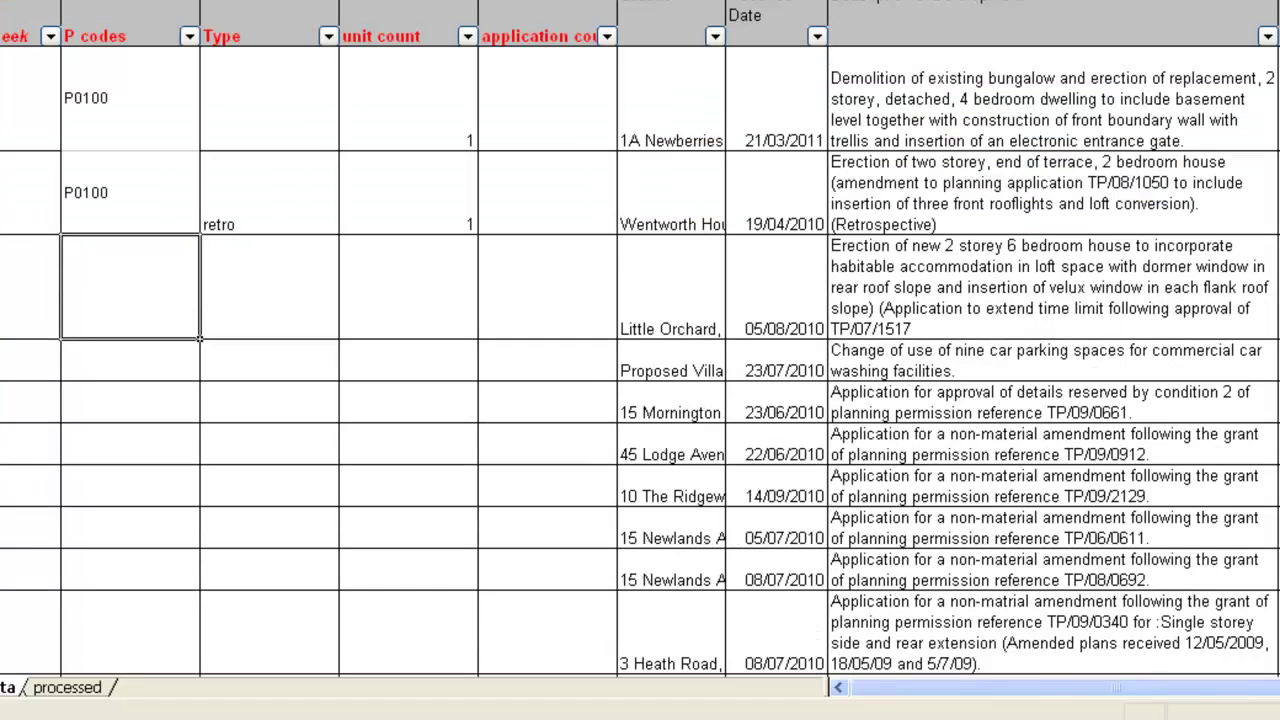
Step: Check row 4's development description and copy replacement permission code P1120 for other applications from the Fixed Fees sheet
key(Right)
key(Right)
key(Right)
key(Right)
key(Right)
key(Right)
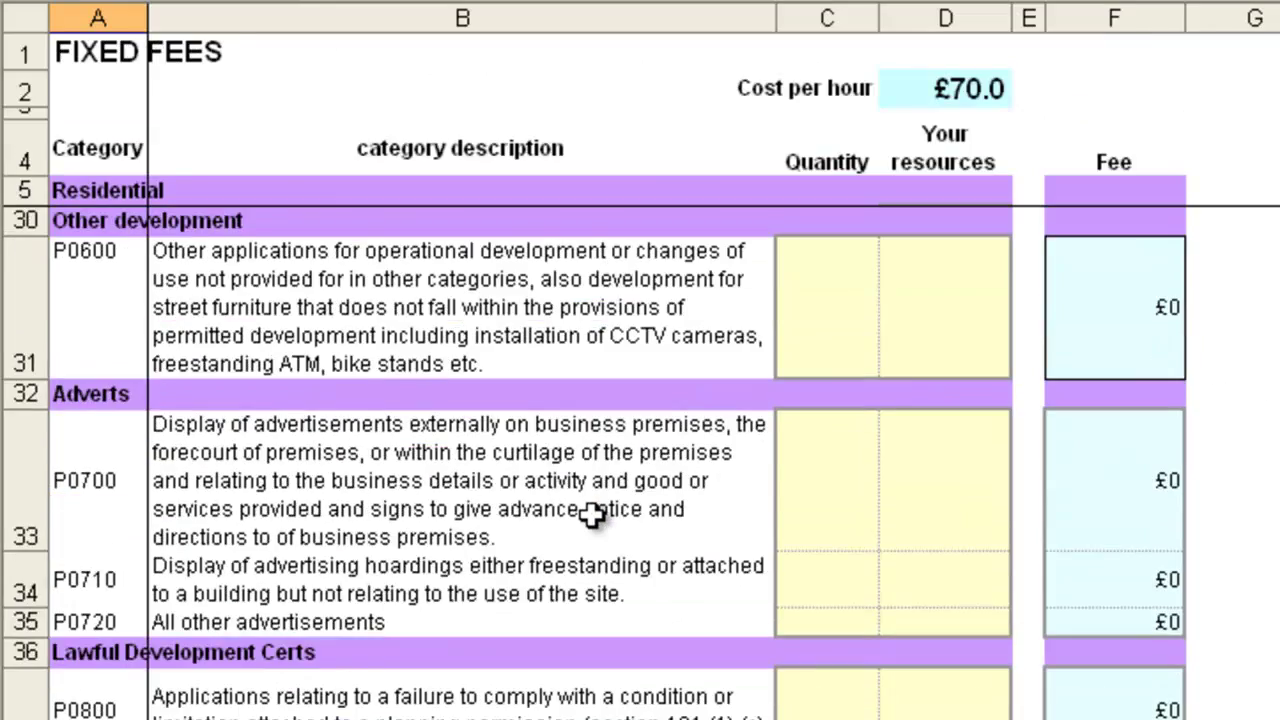
scroll(586, 514, down, 5)
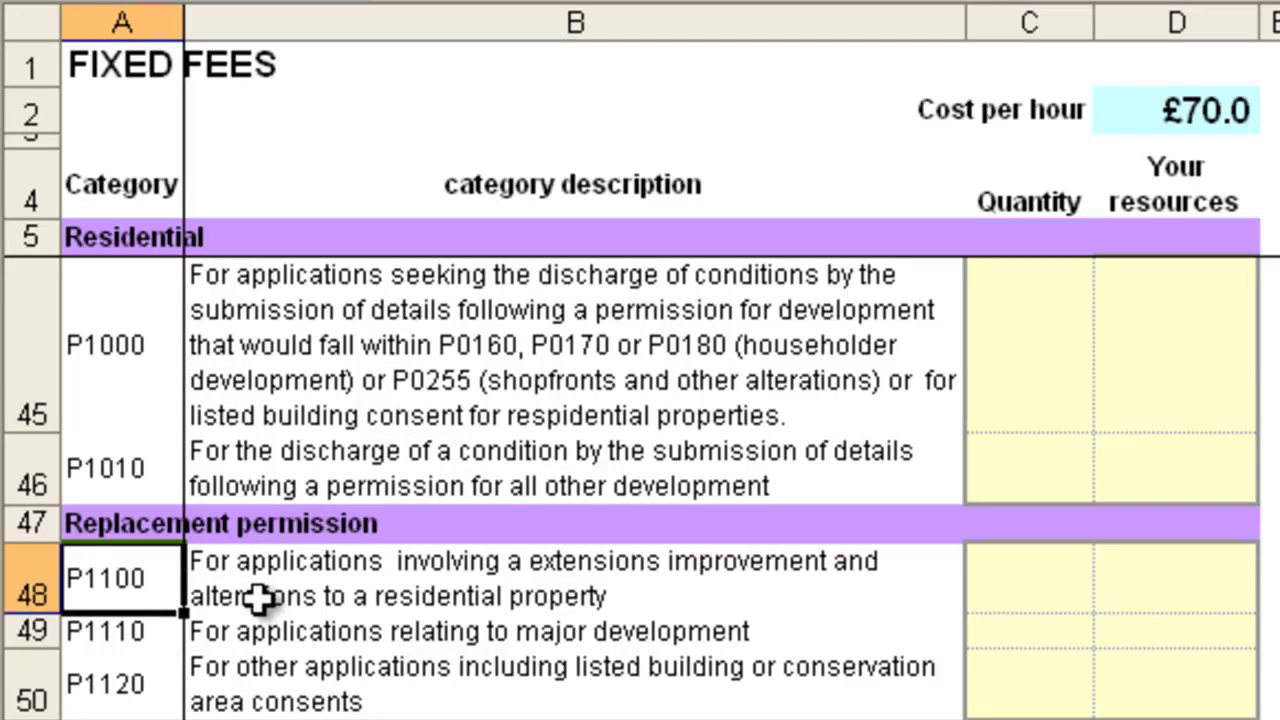
click(118, 680)
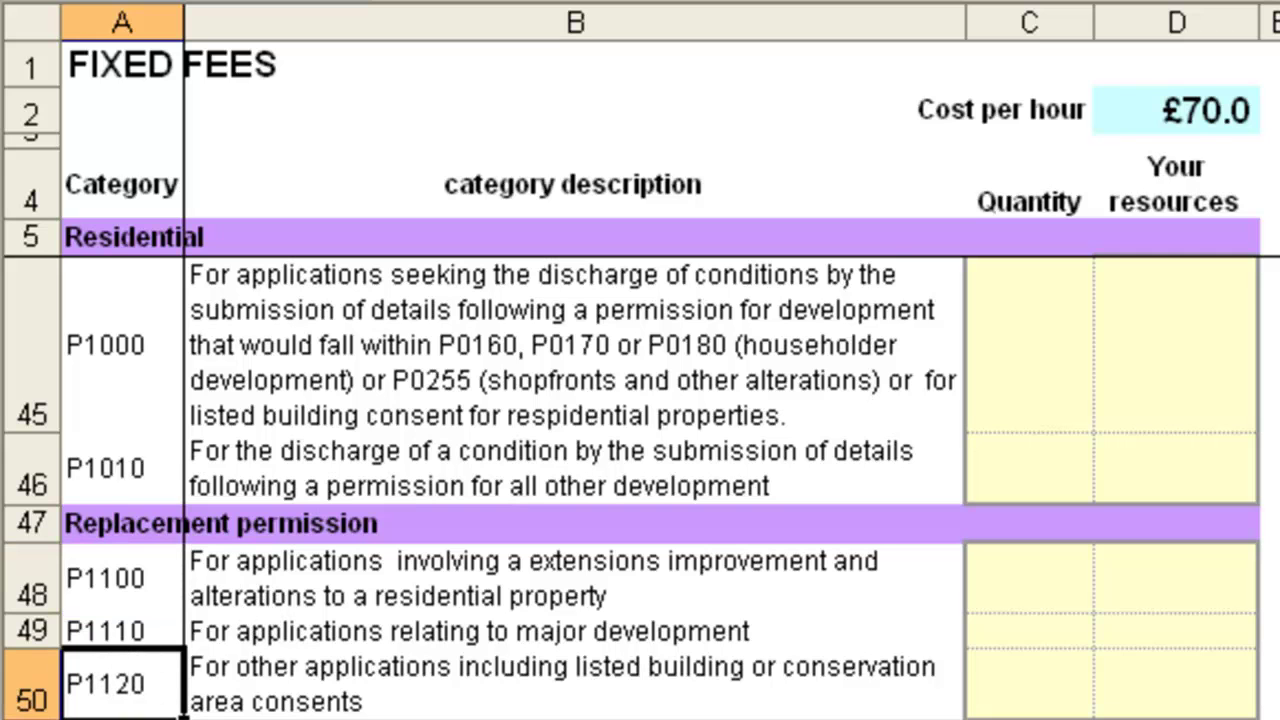
click(118, 630)
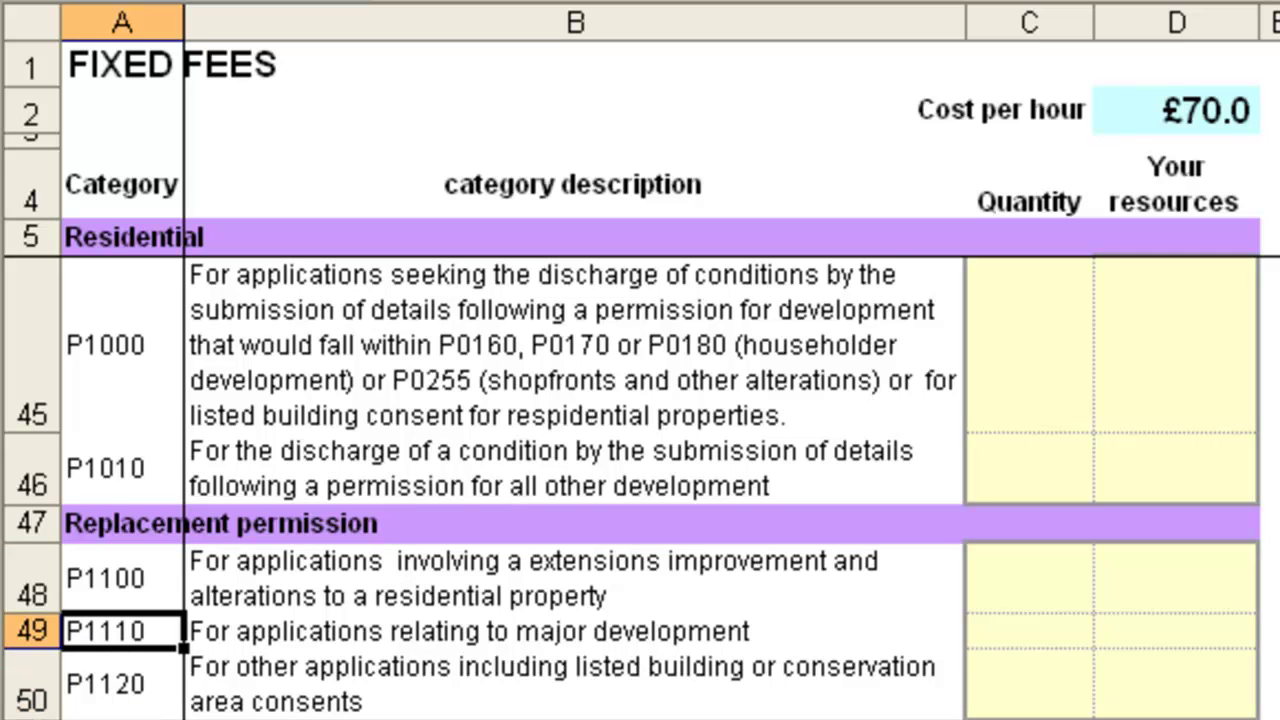
click(118, 683)
key(ctrl+c)
Step: Paste P1120 as the P code in C4 of the data sheet, leaving its unit count blank
key(ctrl+Tab)
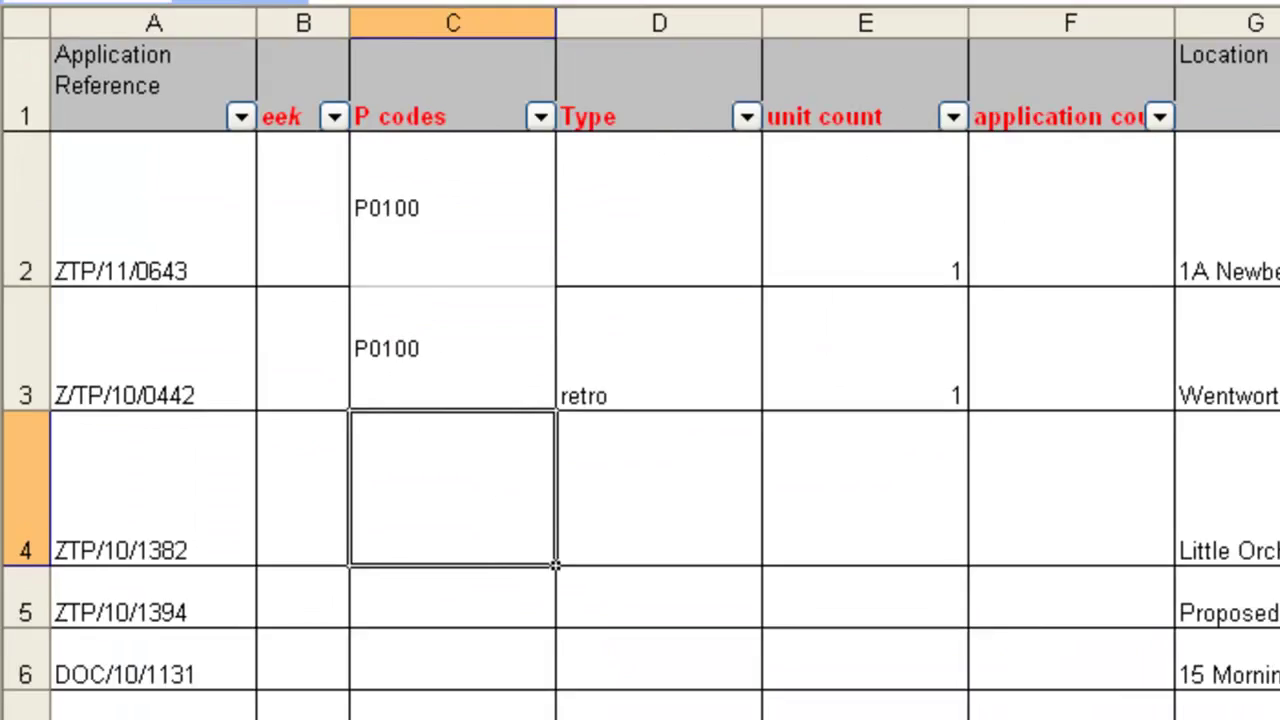
key(ctrl+v)
key(Right)
key(Right)
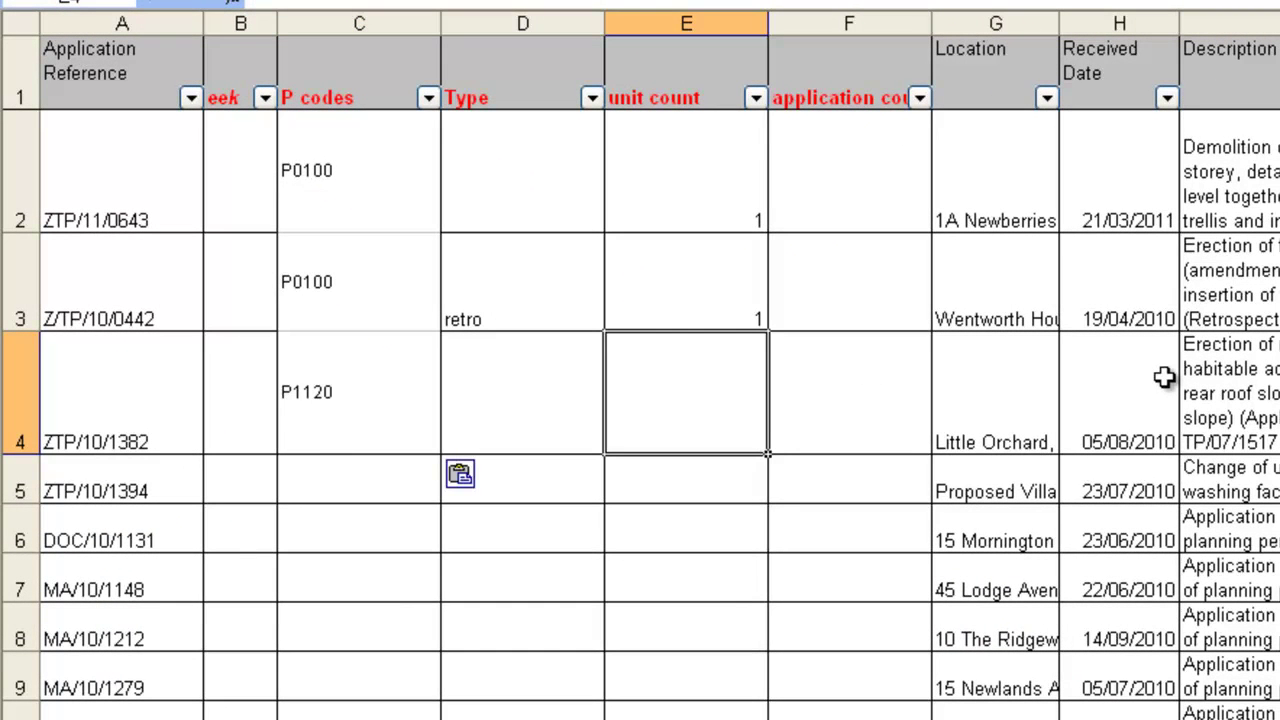
key(Down)
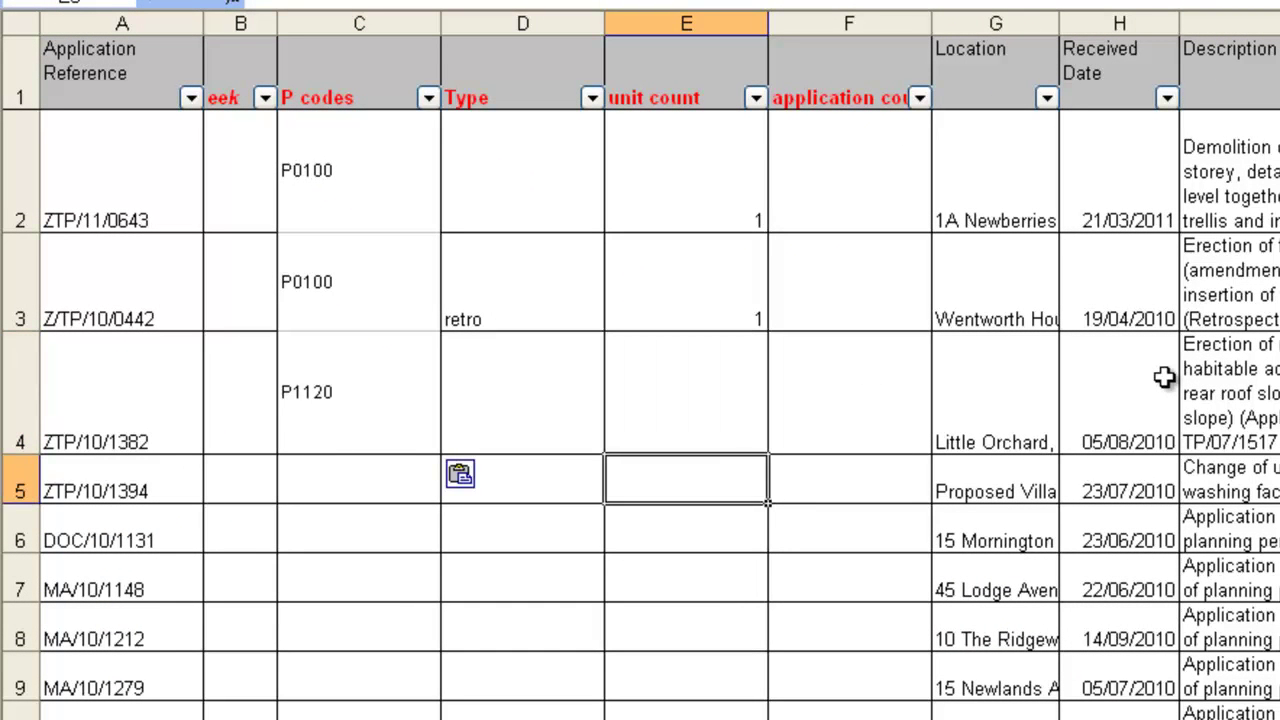
Step: Check row 5's development description and copy code P0235, for sites of 0.1 Ha to 2 Ha, from the Sliding Scale Fees sheet
key(Left)
key(Left)
key(Right)
key(Right)
key(Right)
key(Right)
key(Right)
key(Right)
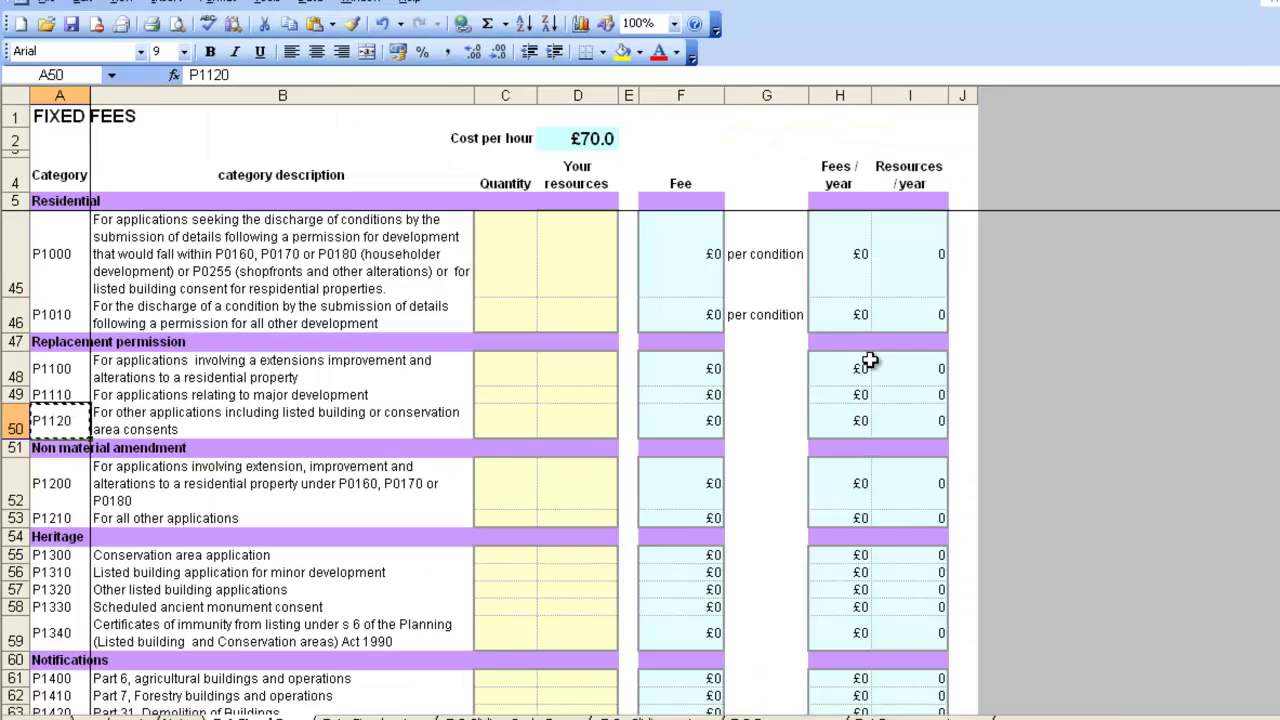
key(ctrl+Page_Down)
click(62, 500)
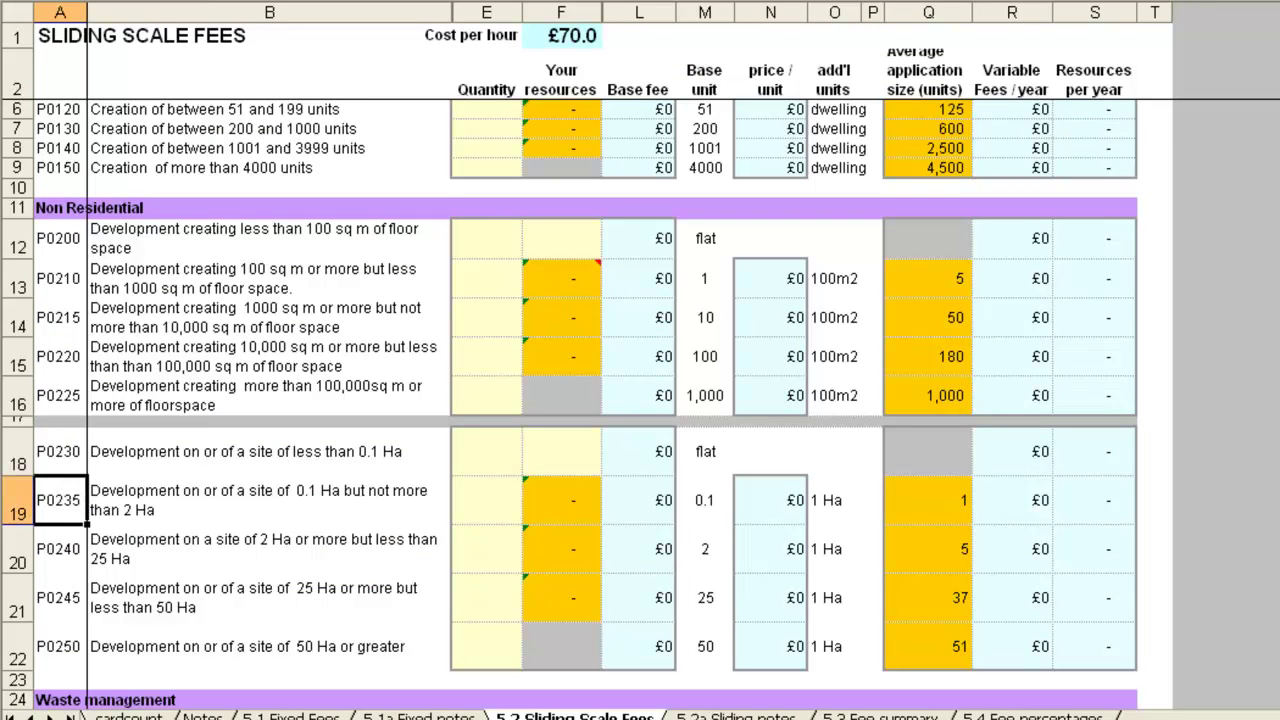
key(Up)
key(Down)
Step: Paste P0235 as the P code in C5 of the data sheet and enter a unit count of 0.5 in E5
key(ctrl+Tab)
key(ctrl+v)
key(Right)
key(Right)
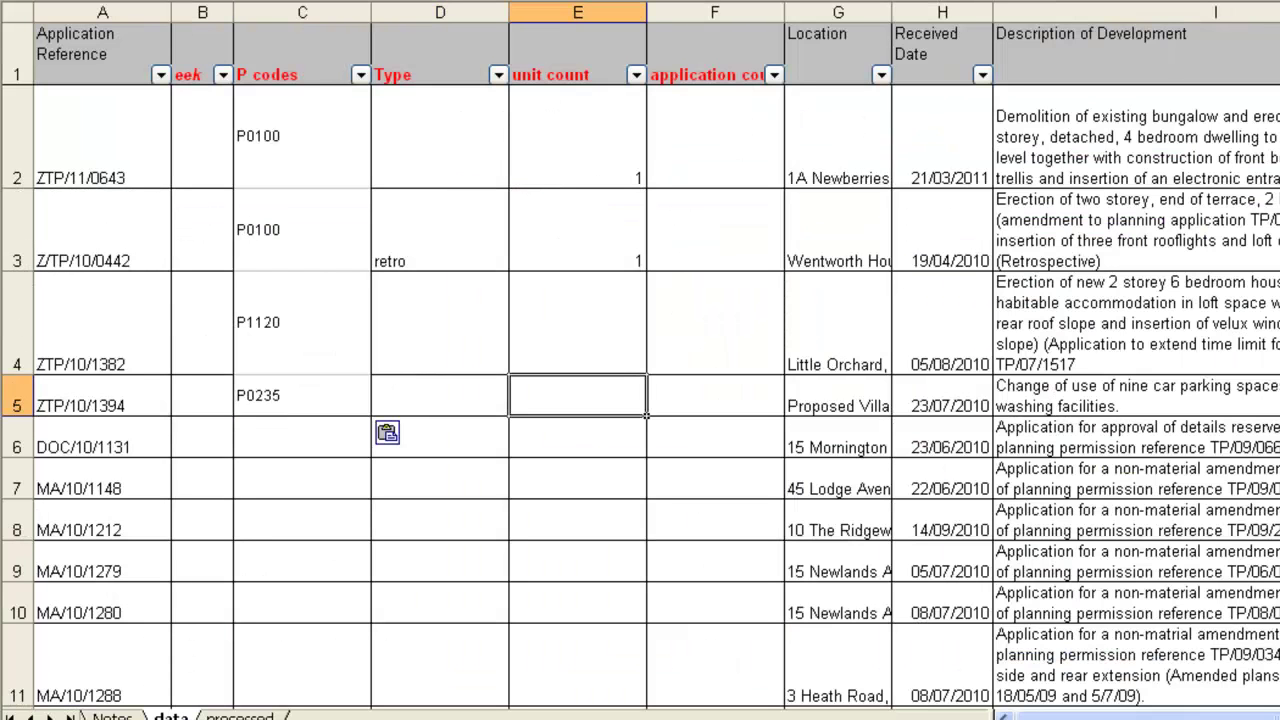
text(0.)
key(Left)
key(Left)
key(Left)
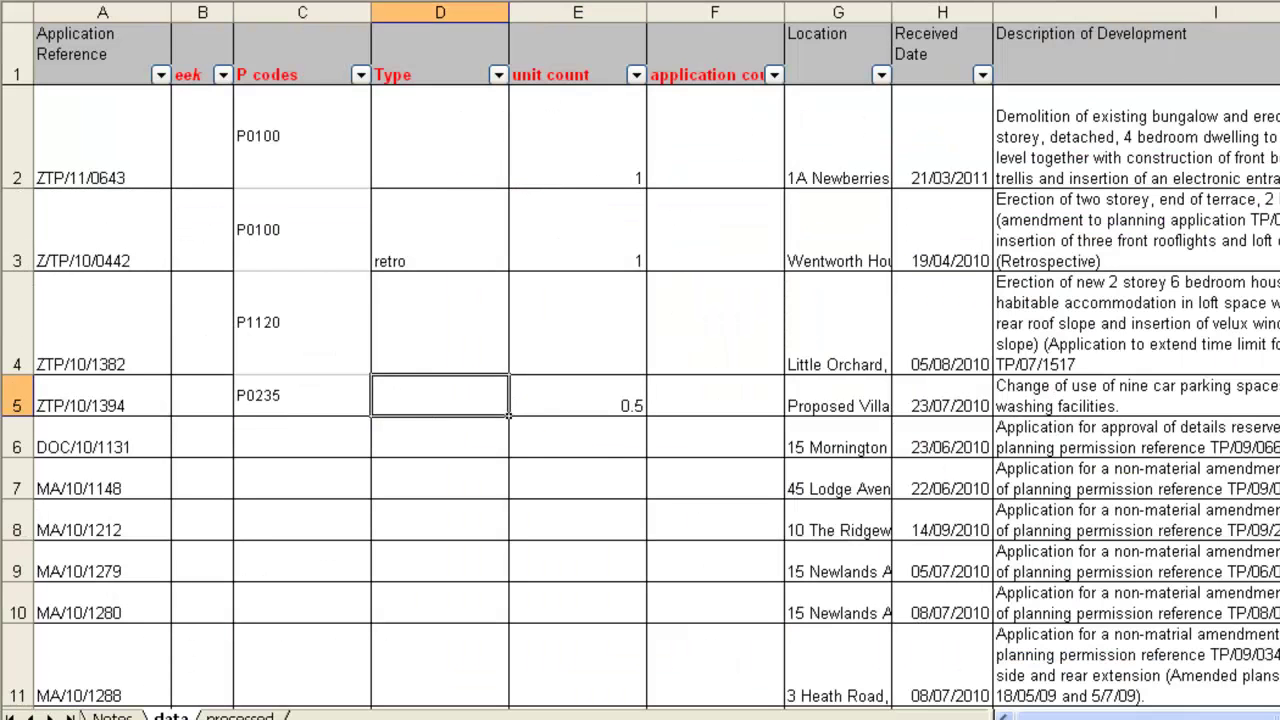
Step: Enter 1 for application ZTP/10/1394 in B5 of the data sheet
text(1)
key(Return)
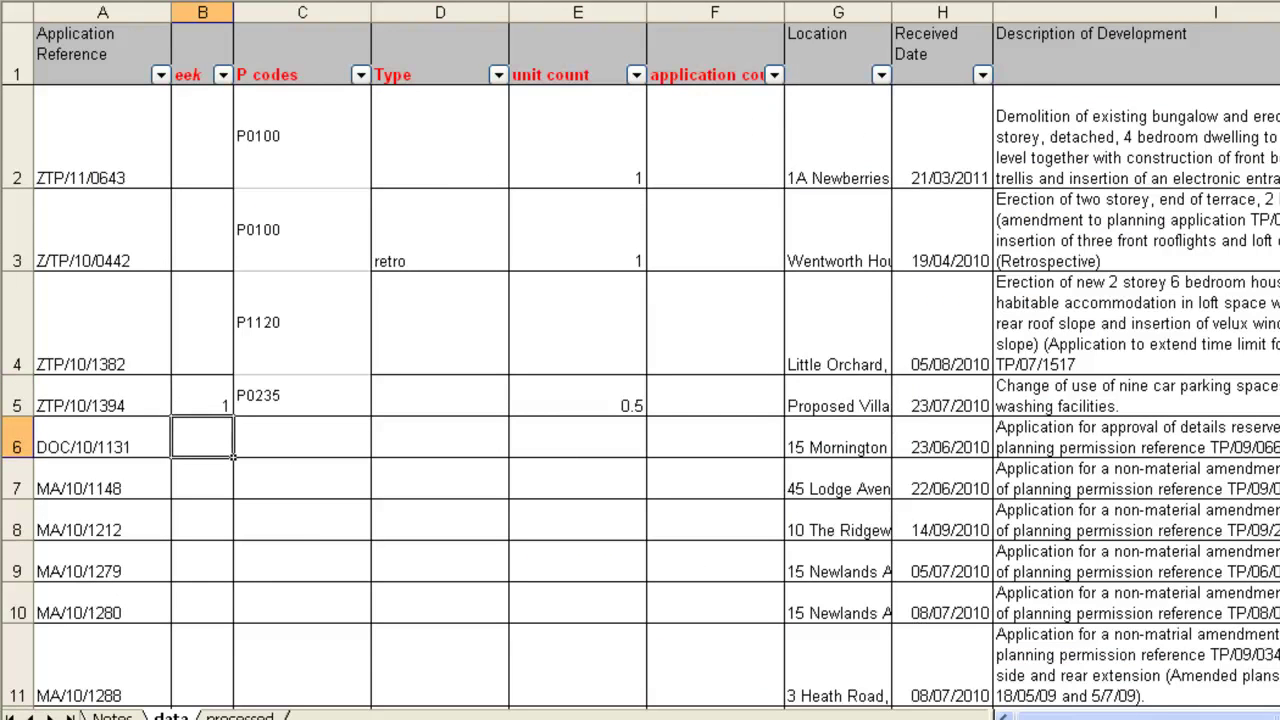
click(202, 395)
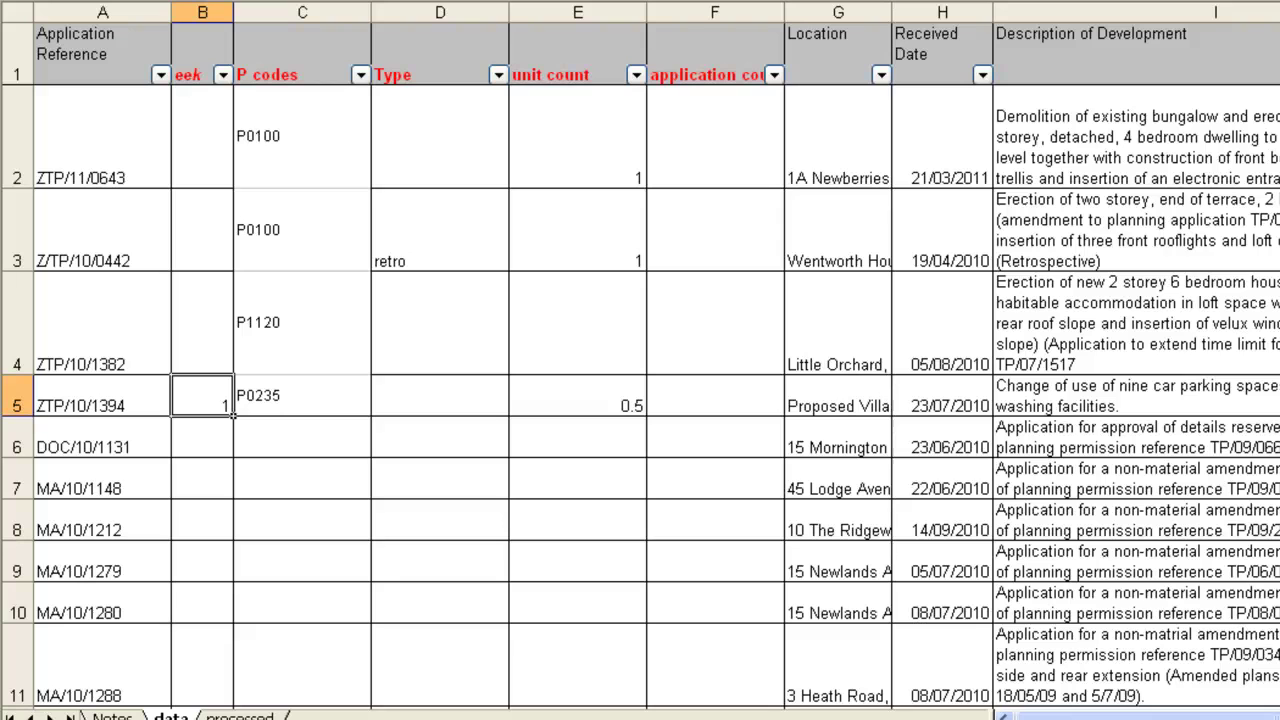
key(Down)
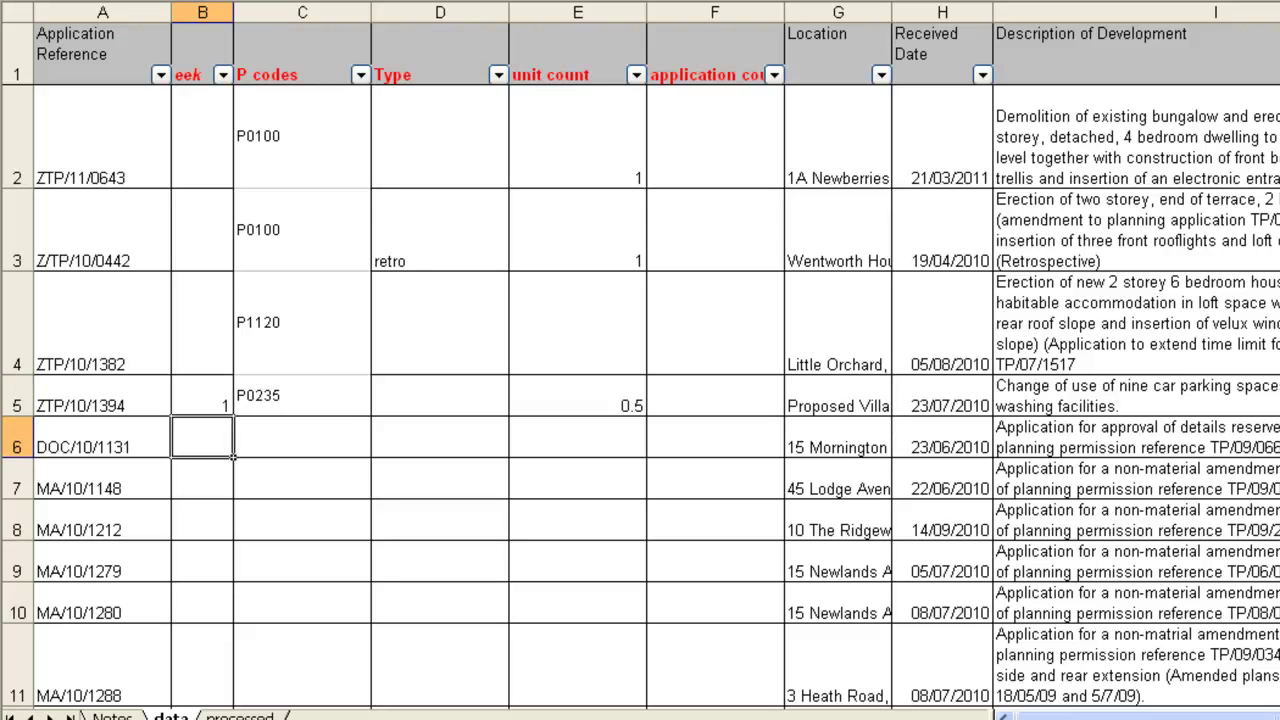
Step: Examine the last applications at the end of the data sheet to see how far the list extends
key(Right)
key(Down)
key(Down)
key(Down)
key(Down)
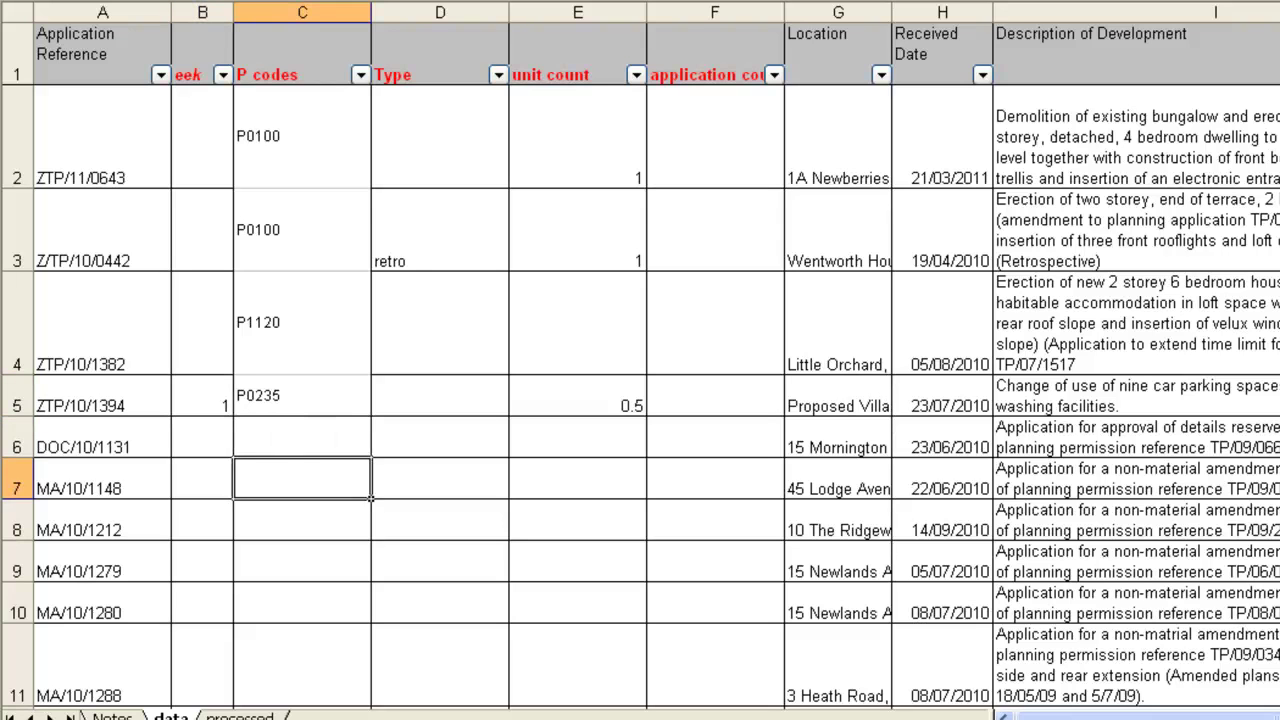
key(Left)
key(Left)
key(ctrl+Down)
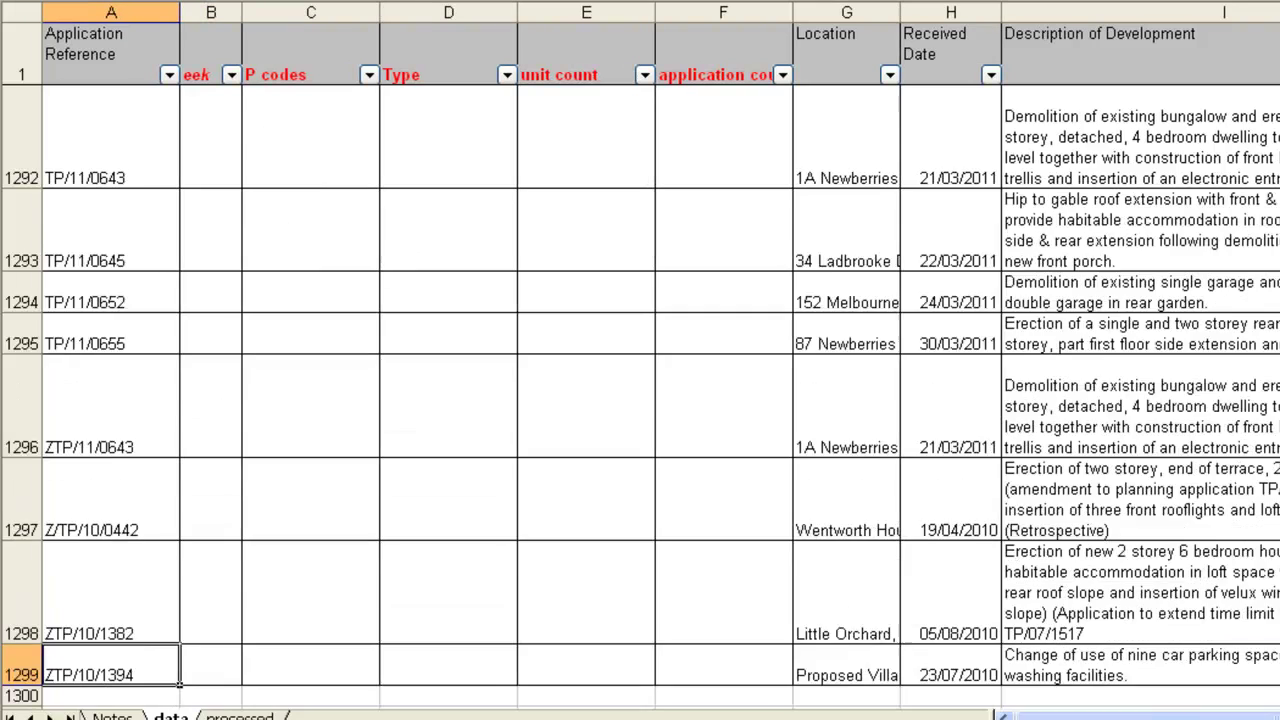
key(Down)
key(Down)
key(Up)
key(Up)
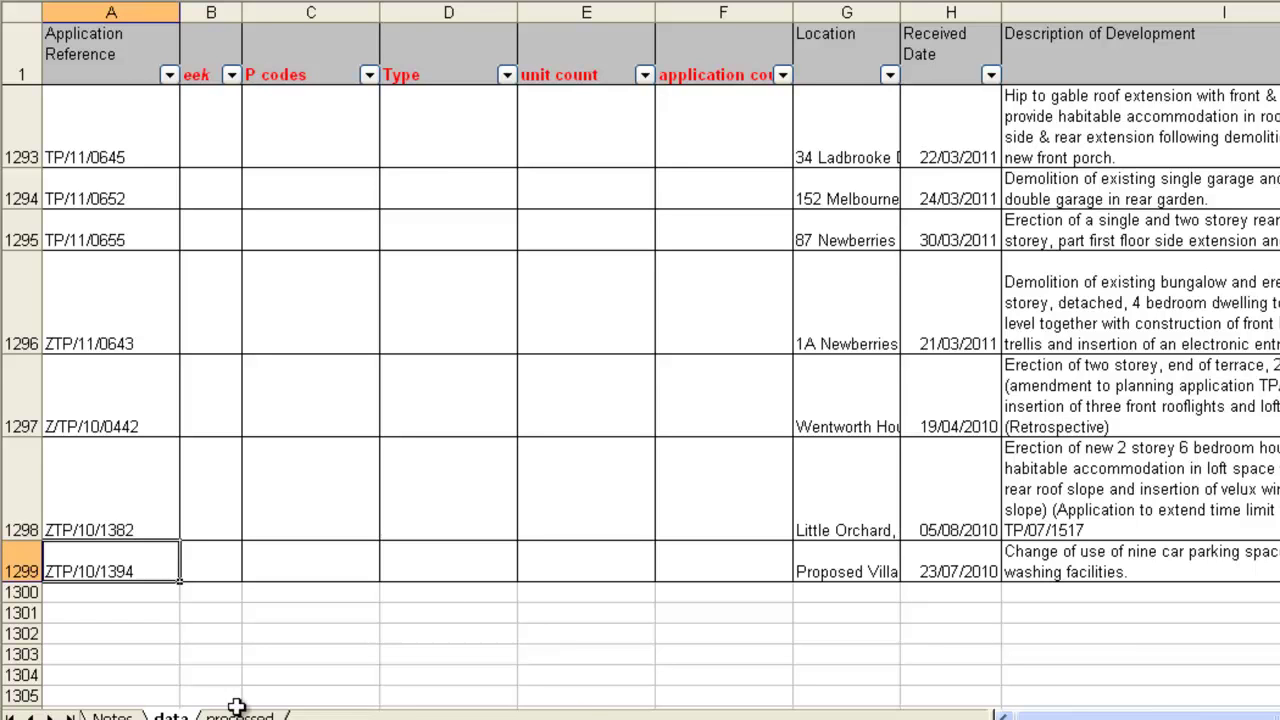
click(111, 140)
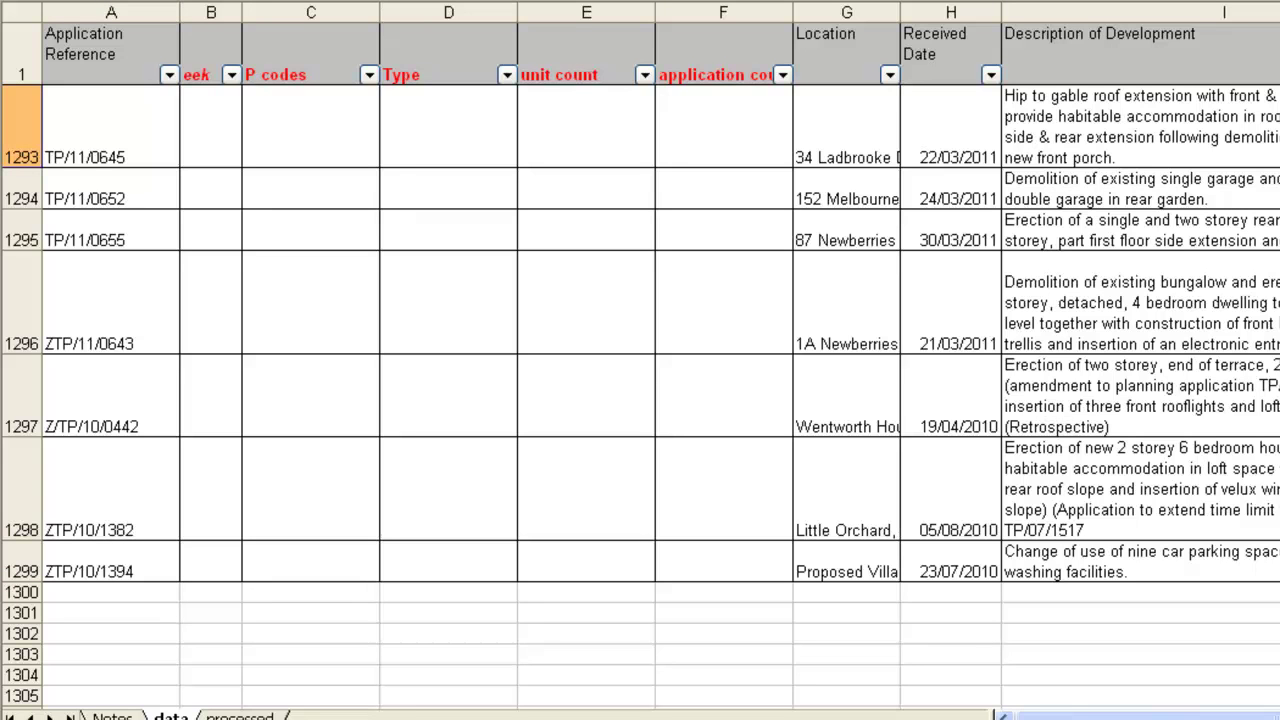
click(311, 210)
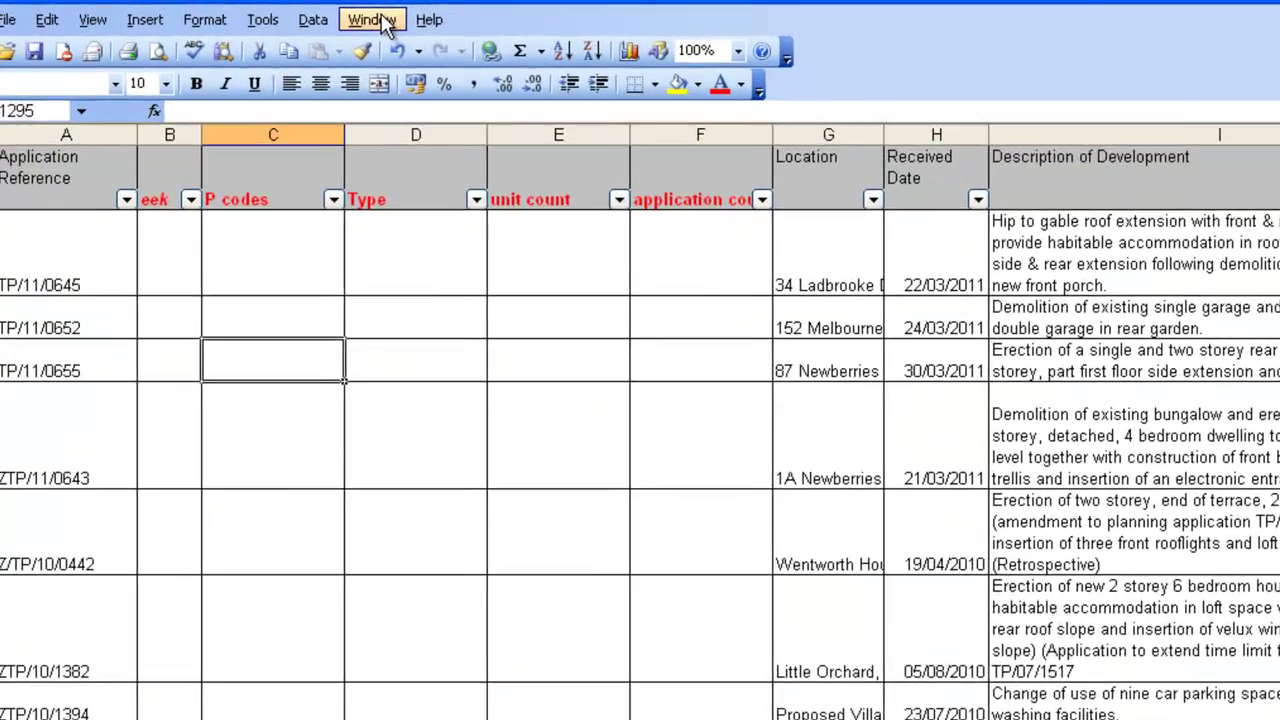
Step: Arrange the data_sample and feesetting_testfile_1 windows horizontally and maximize data_sample again
click(362, 20)
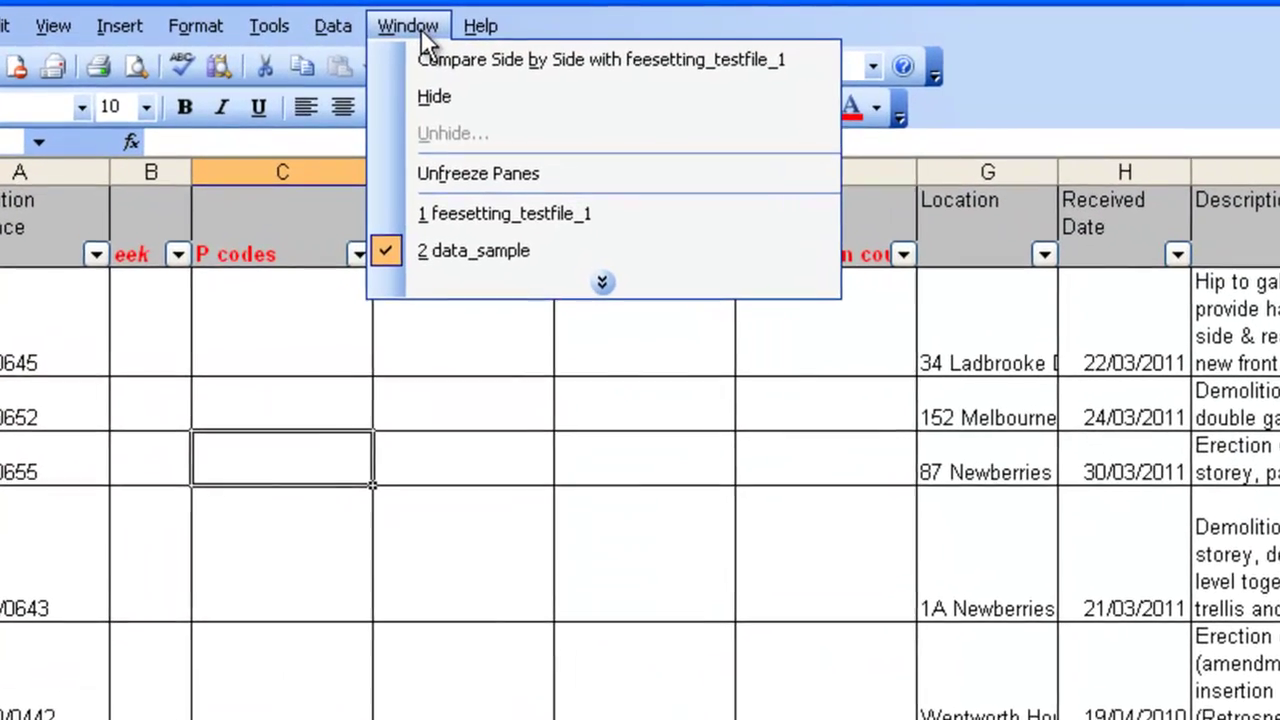
click(470, 97)
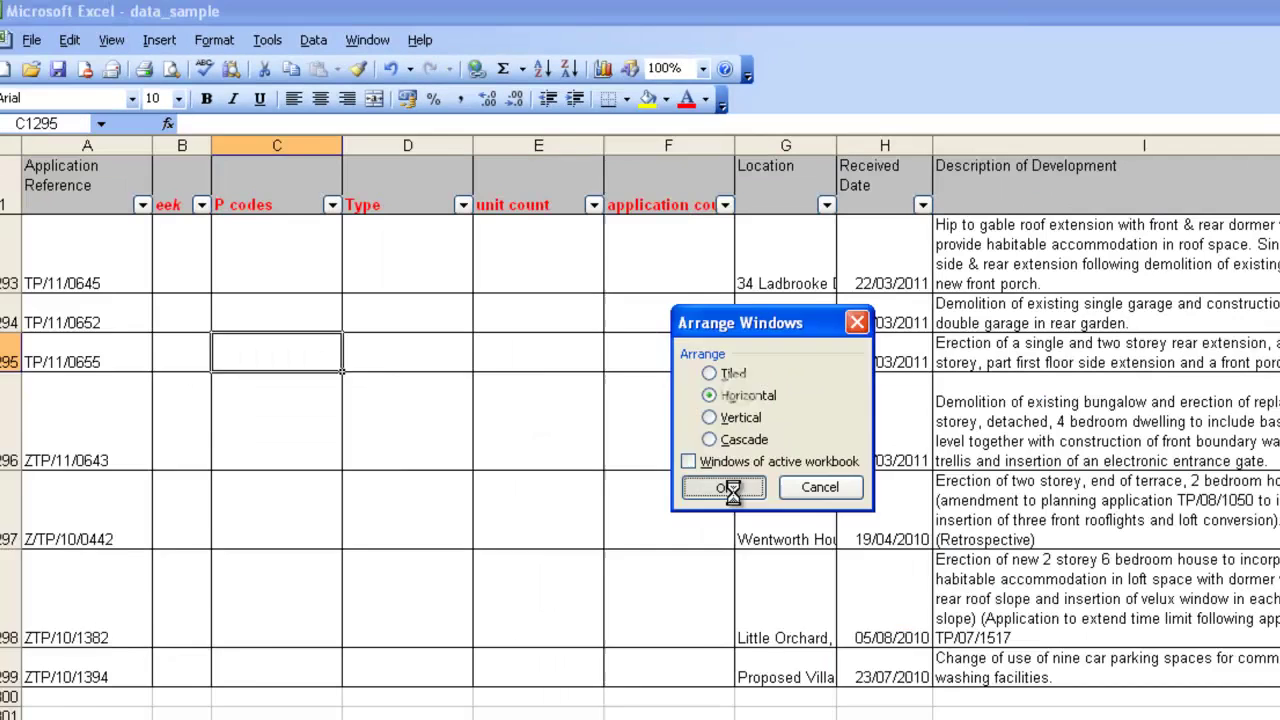
click(904, 649)
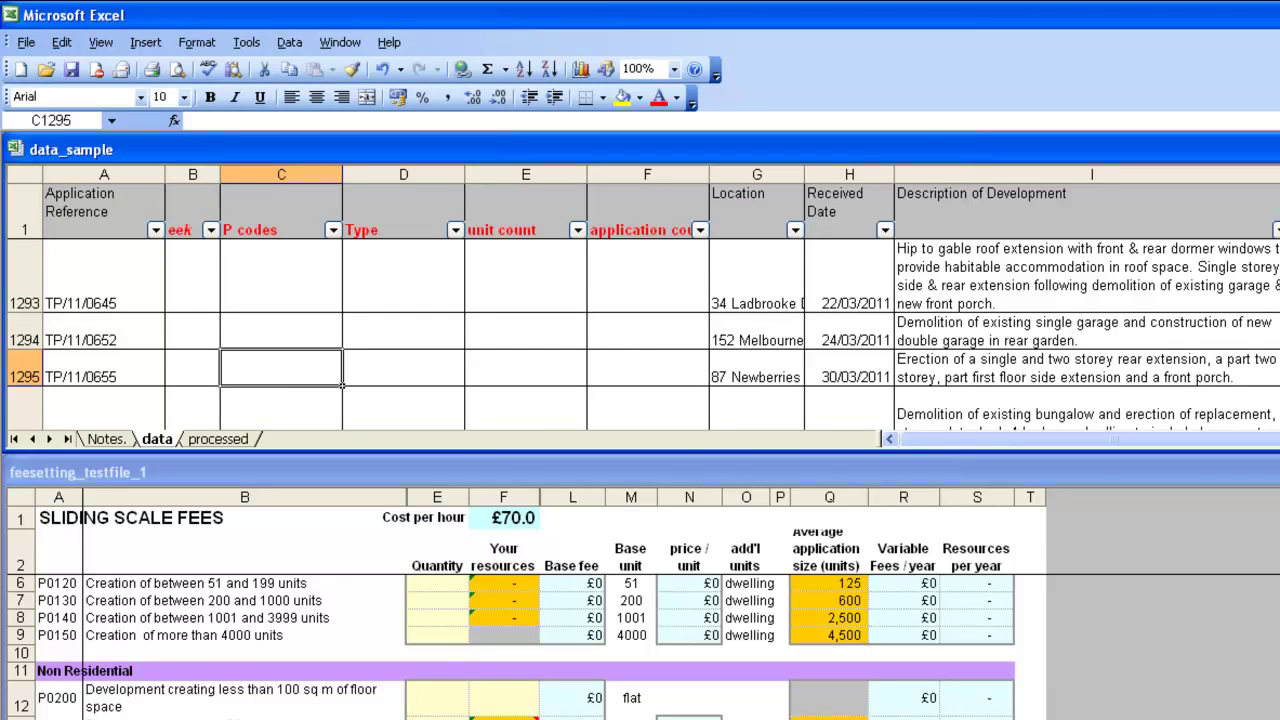
key(ctrl+F10)
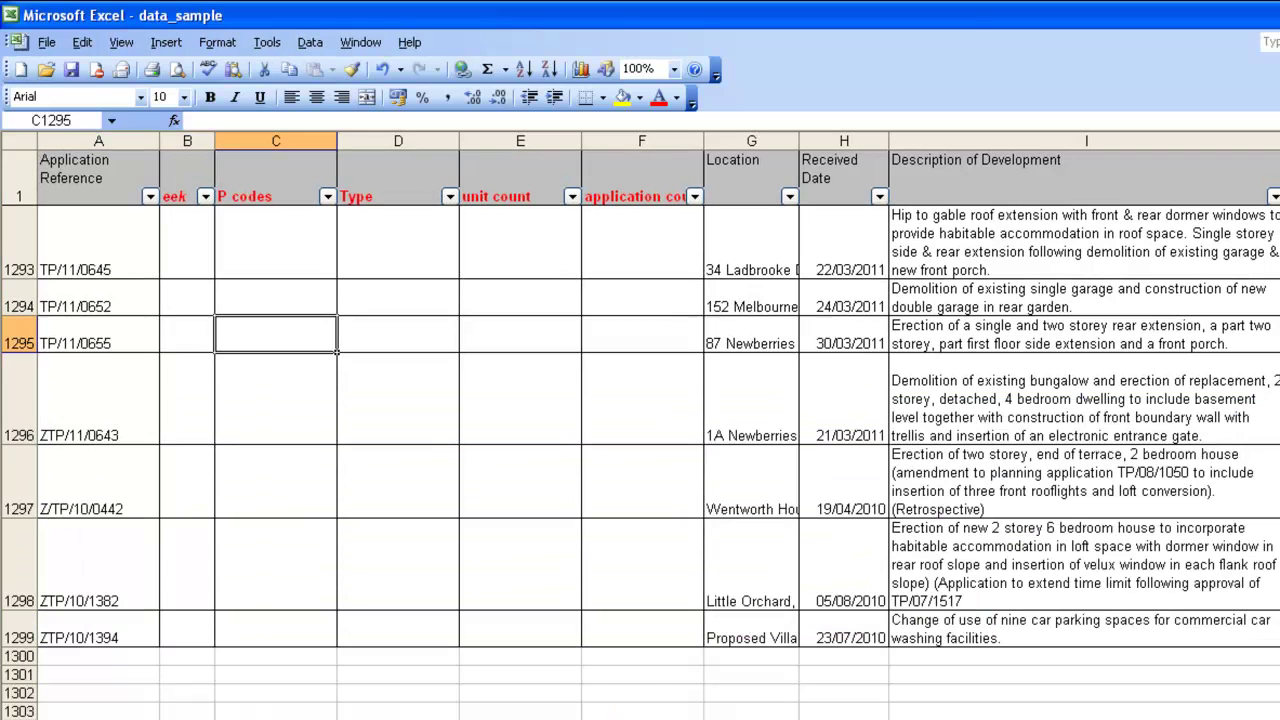
Step: Examine the P codes, types and unit counts assigned to the applications on the processed sheet
mouse_move(1279, 242)
mouse_down()
mouse_move(1279, 565)
mouse_move(1279, 250)
mouse_up()
click(1137, 260)
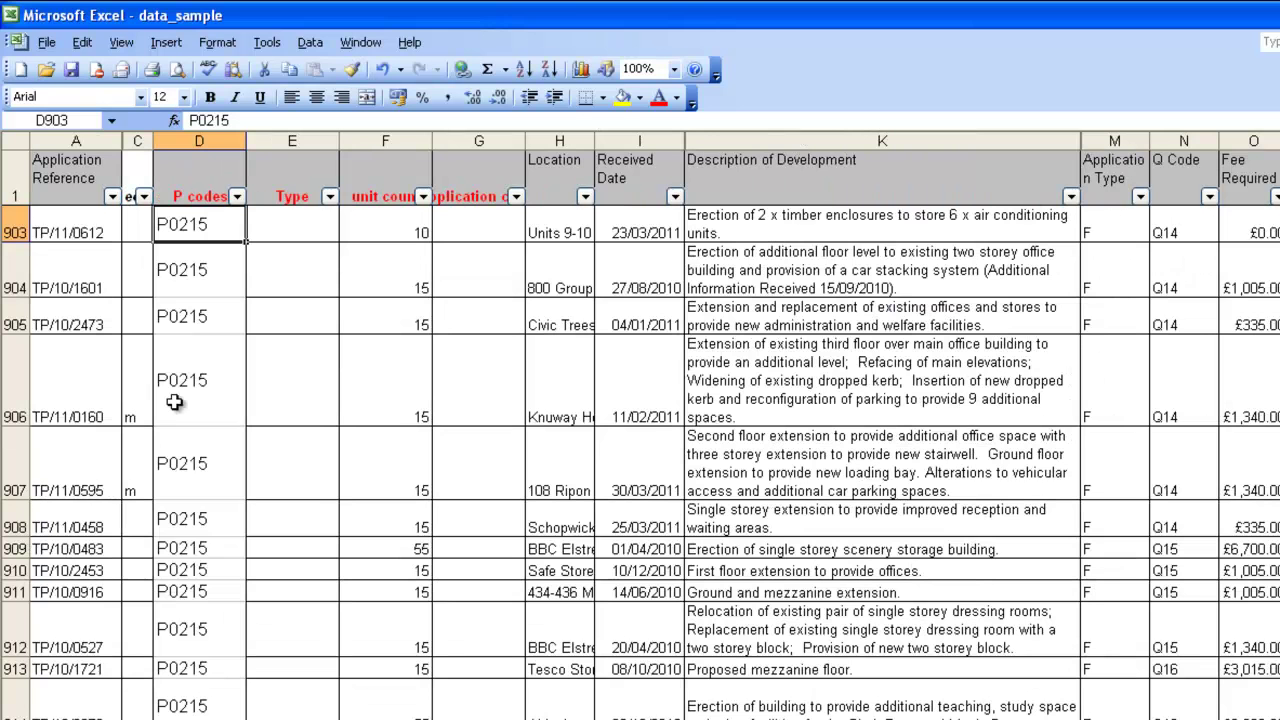
click(184, 402)
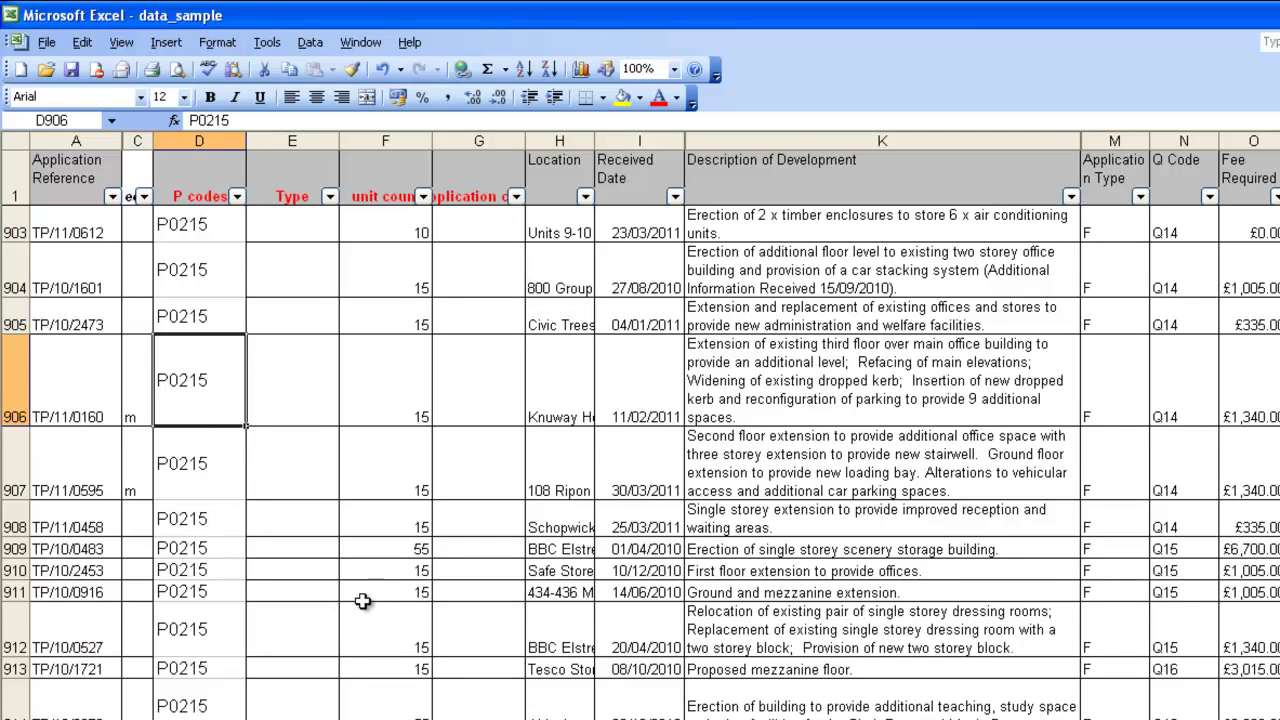
scroll(410, 330, down, 11)
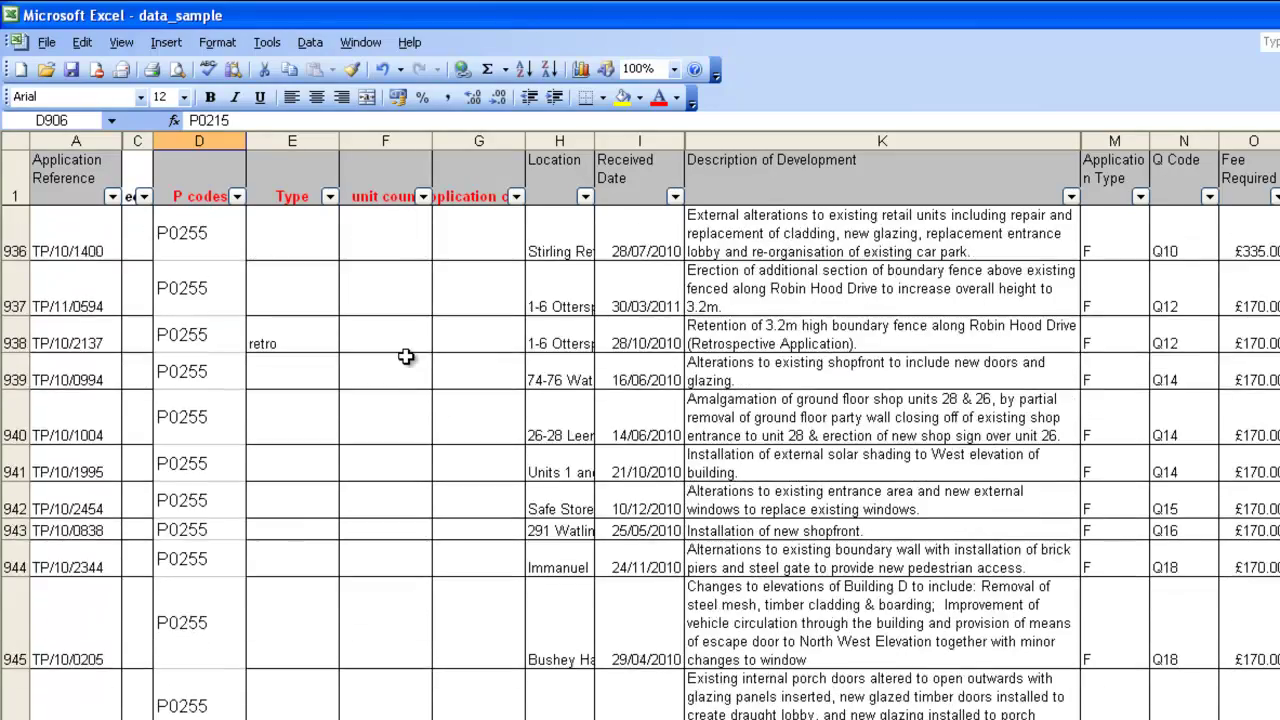
scroll(406, 357, down, 9)
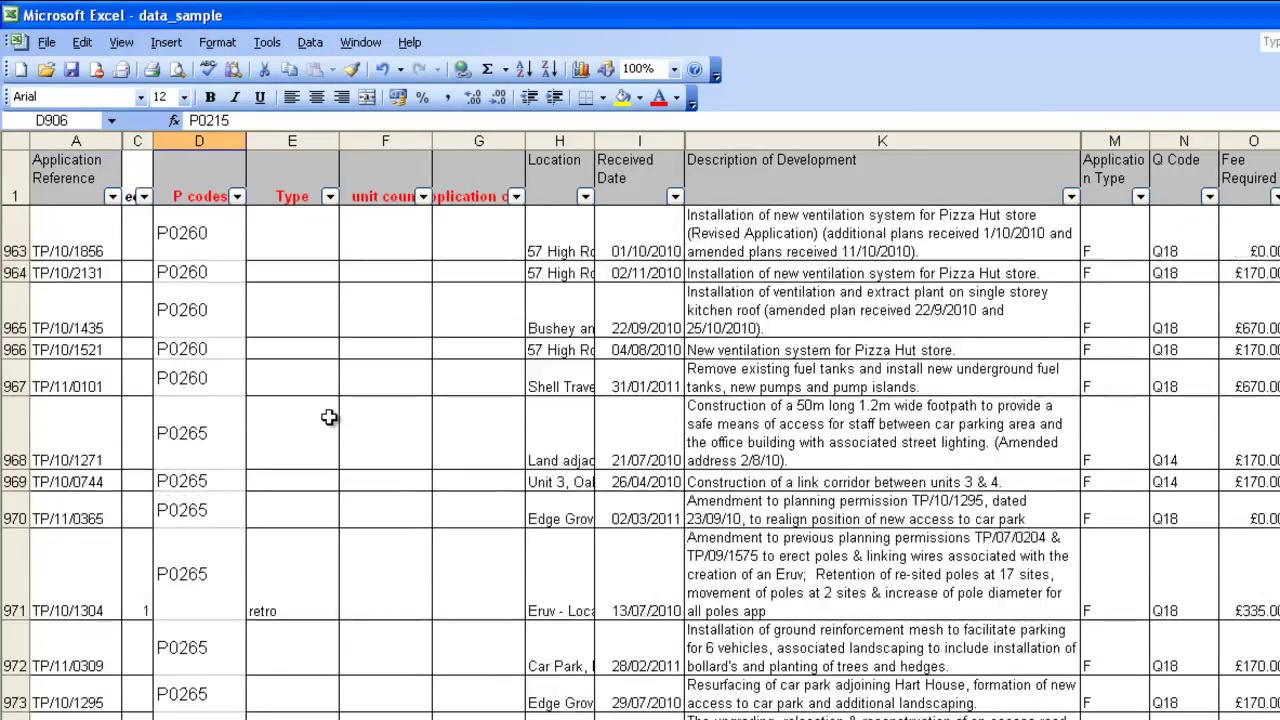
scroll(329, 417, down, 4)
scroll(329, 417, up, 4)
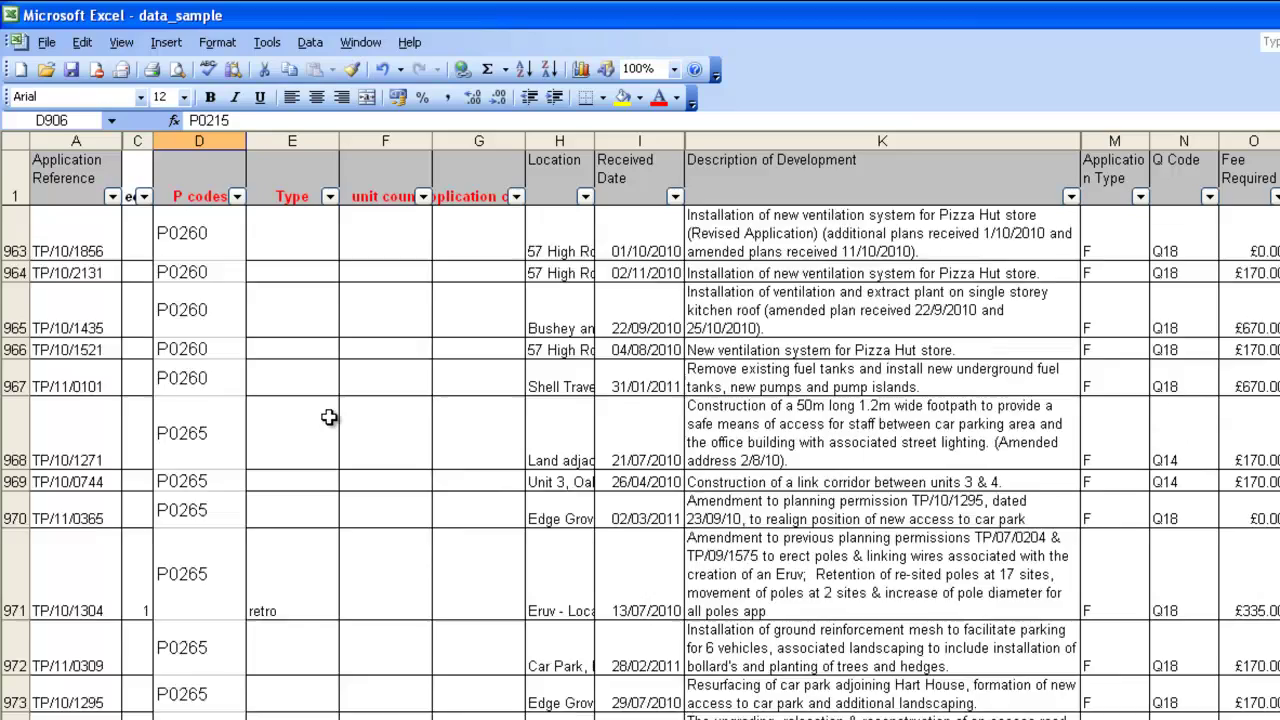
scroll(329, 417, down, 20)
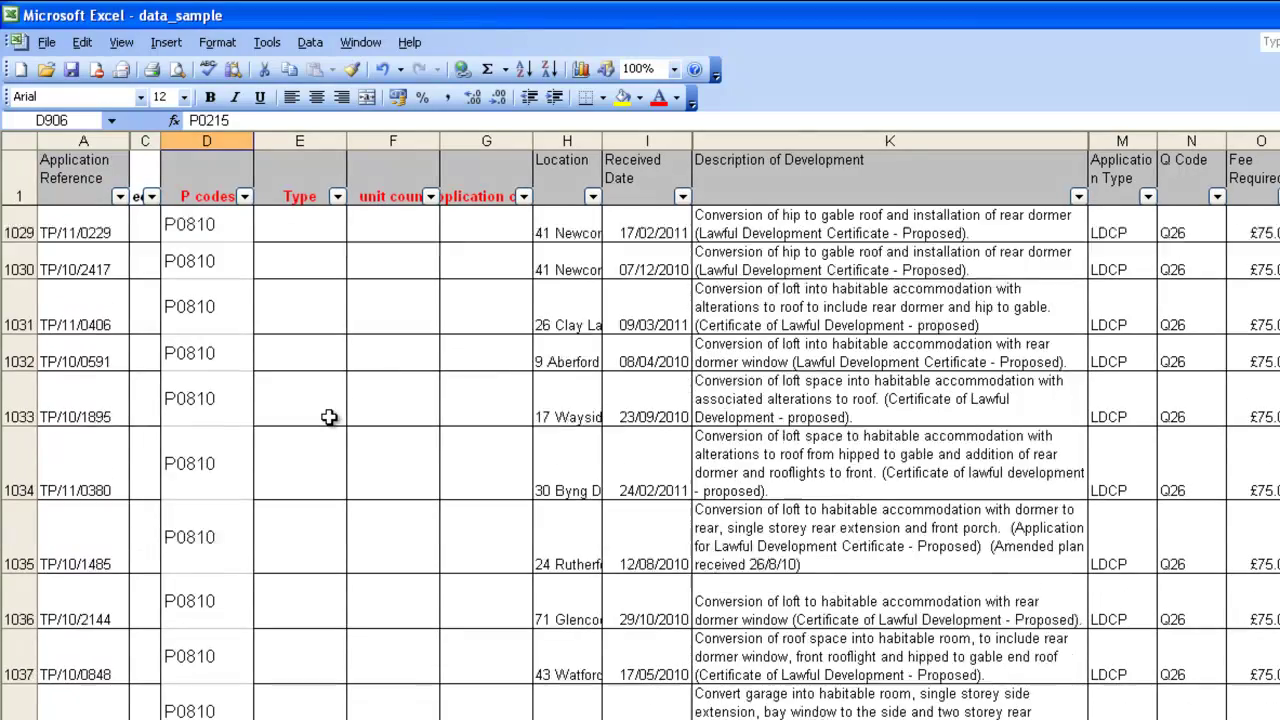
scroll(329, 417, down, 2)
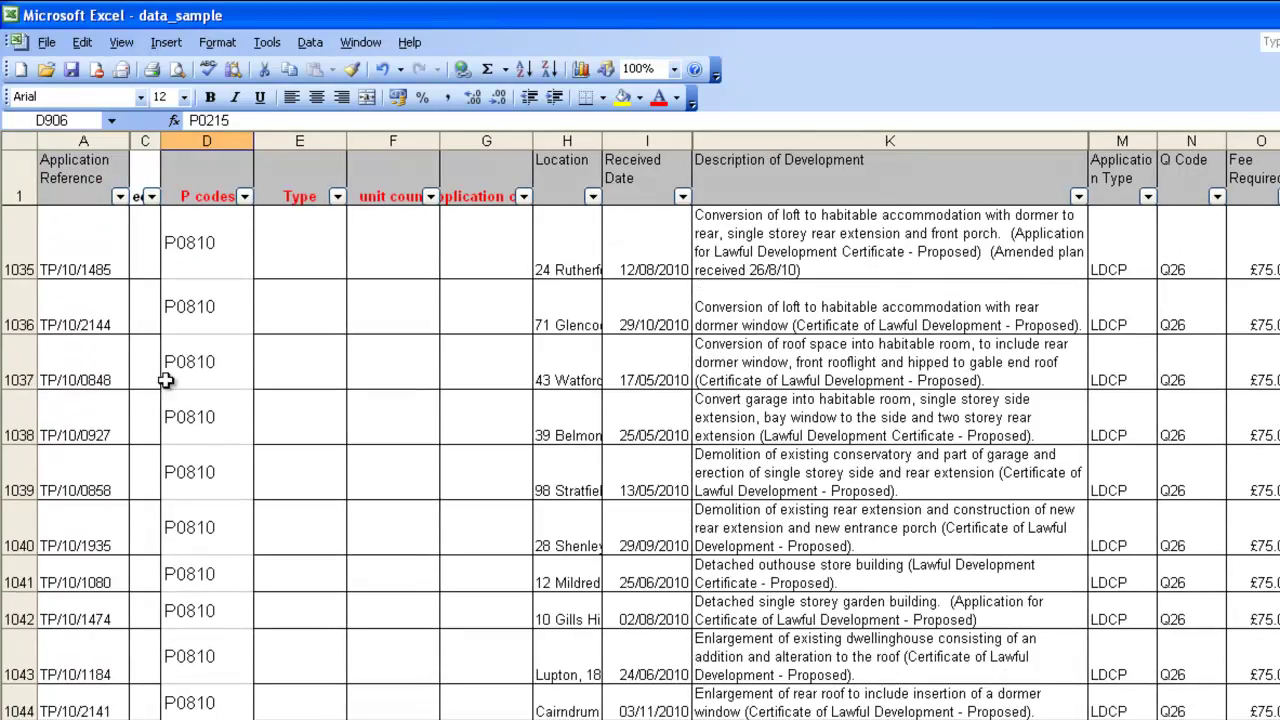
click(215, 379)
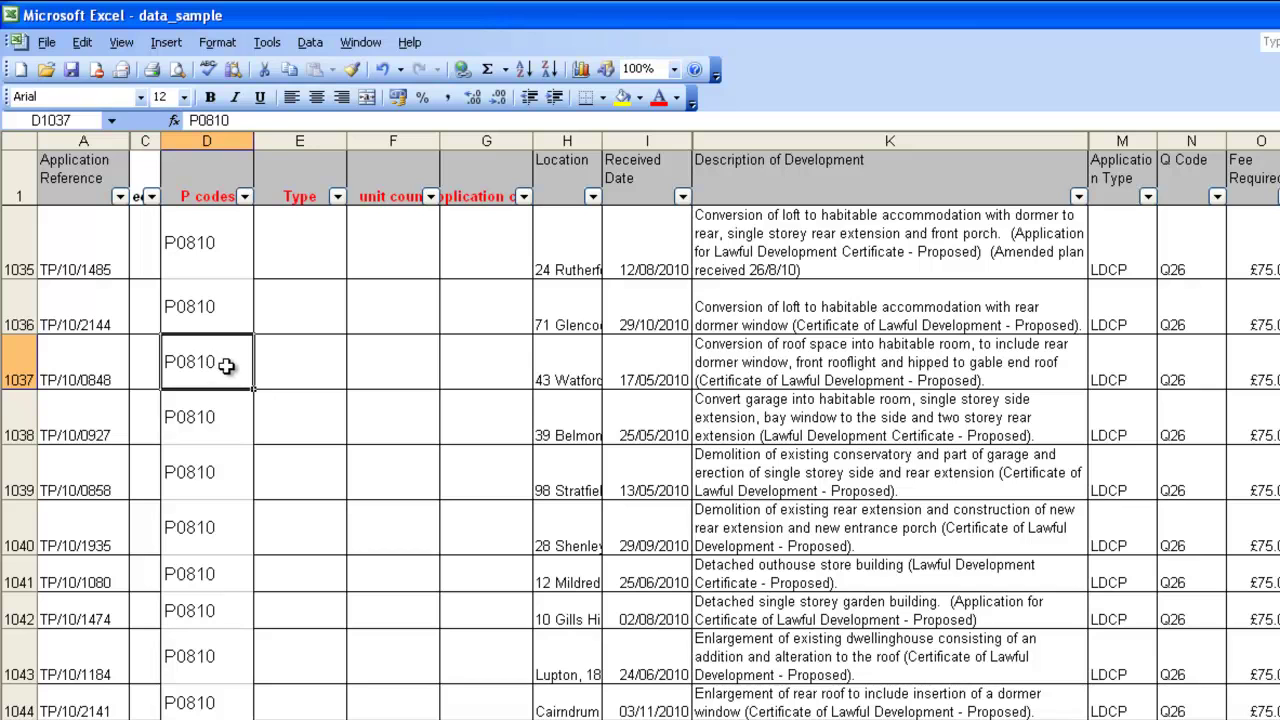
Step: Start a pivot table from range A1:O1291 of the processed sheet and open its layout settings
click(312, 45)
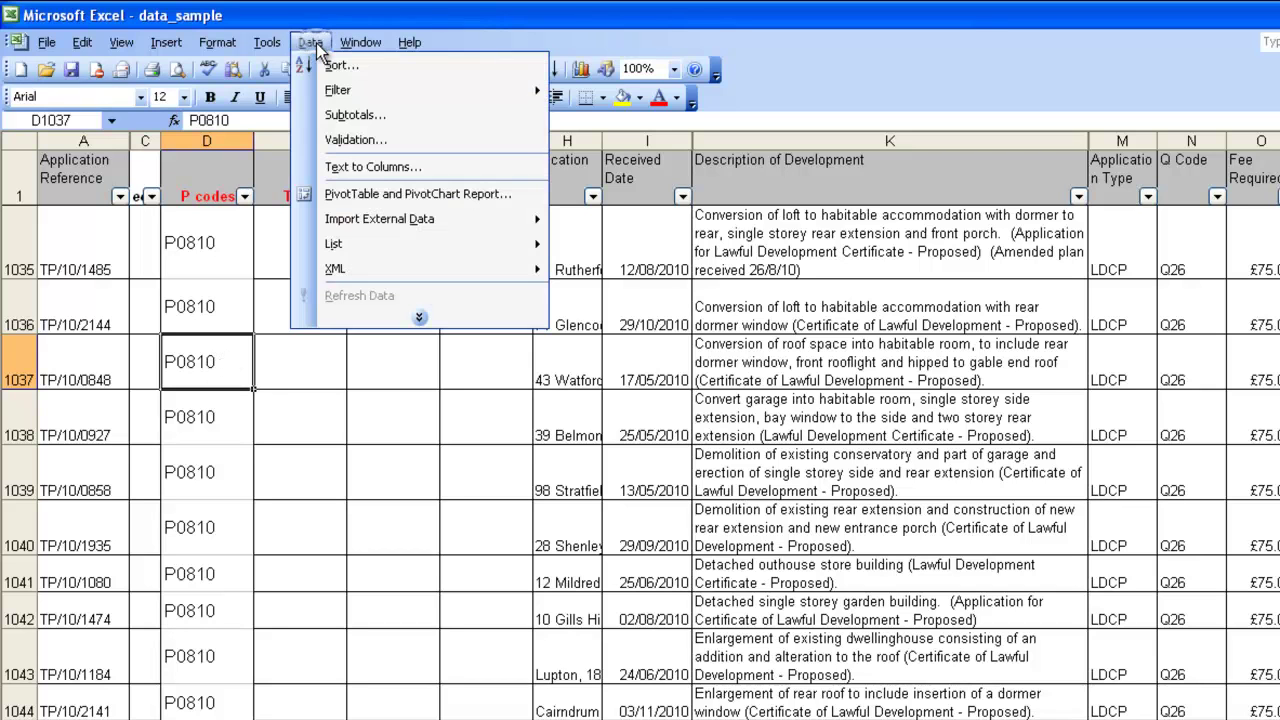
click(338, 194)
click(855, 541)
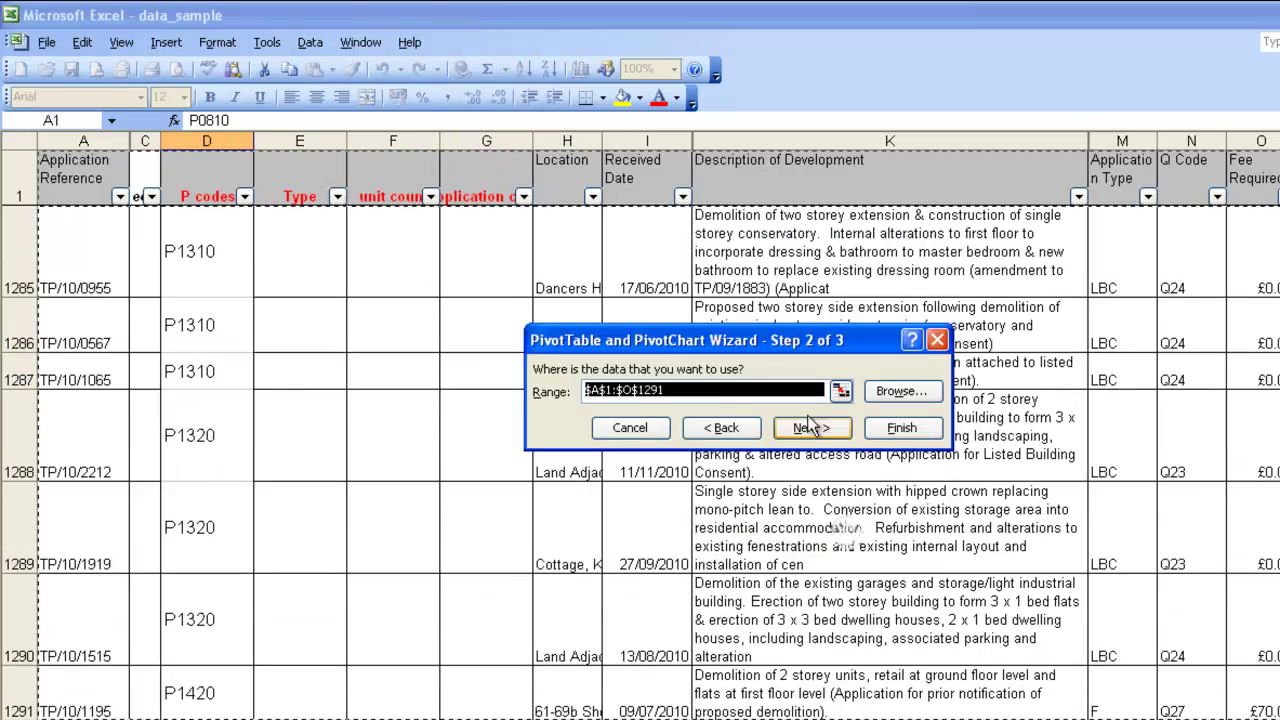
click(830, 584)
click(568, 500)
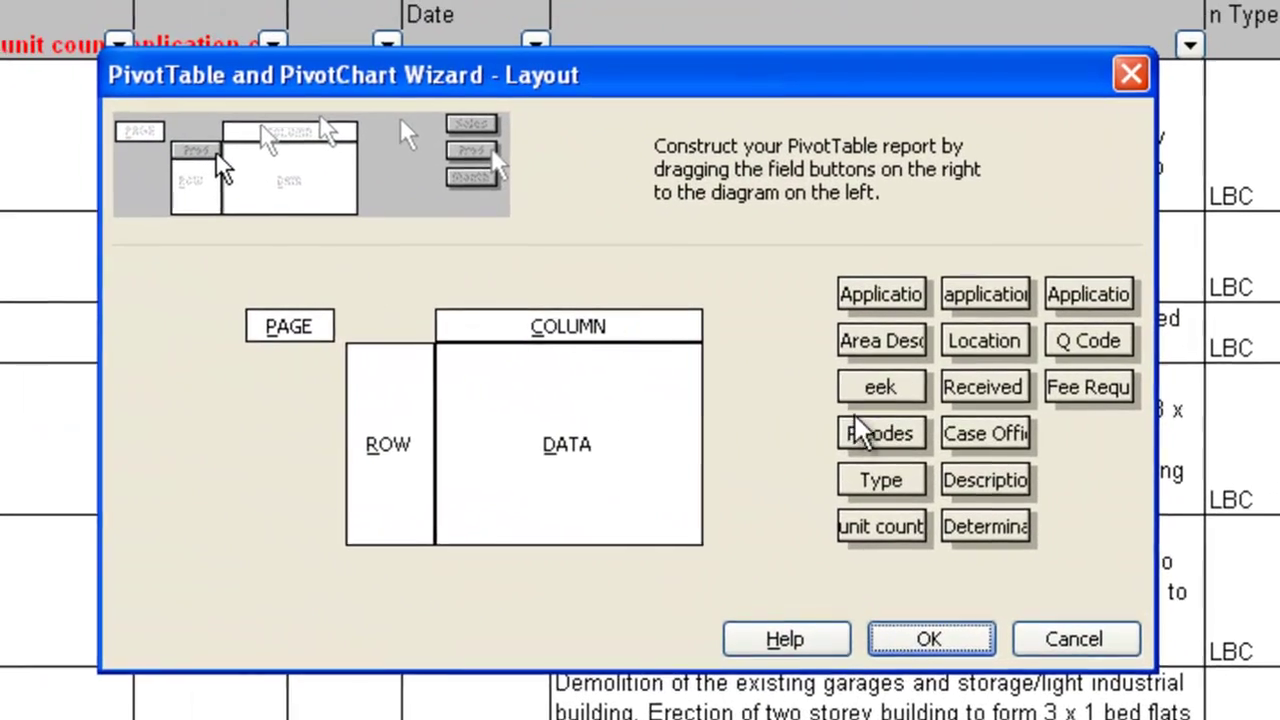
Step: Lay out the pivot table with P codes as rows, Type as columns and the count of P codes as data, and create it on a new sheet
drag(888, 431, 732, 436)
drag(614, 425, 380, 435)
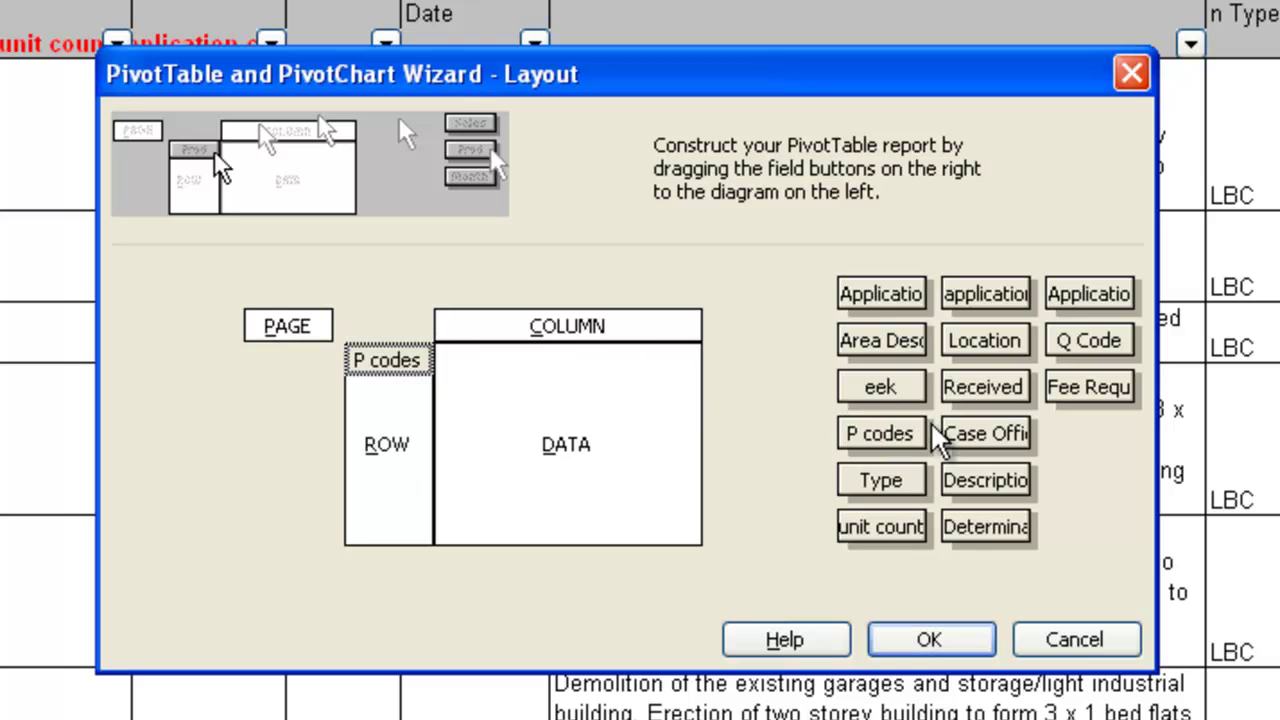
drag(862, 432, 640, 440)
drag(843, 480, 690, 330)
click(926, 645)
click(1000, 533)
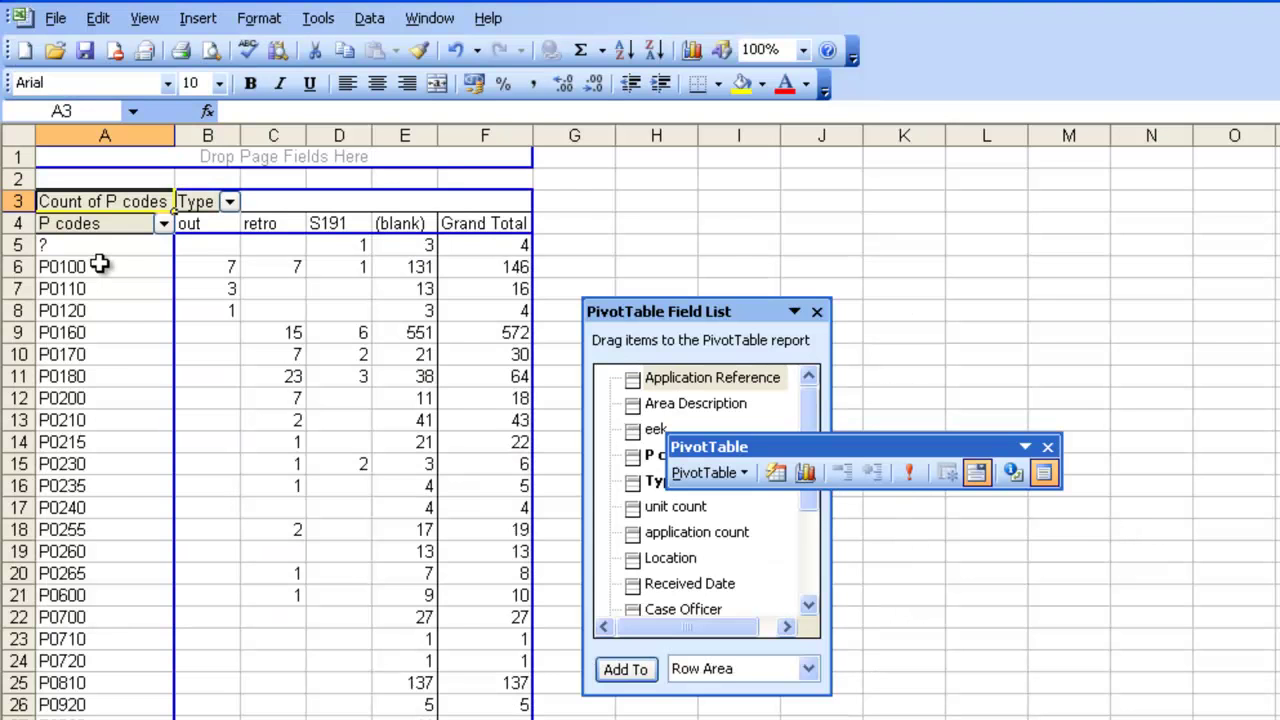
Step: Insert a blank worksheet in front of the pivot table sheet
click(100, 264)
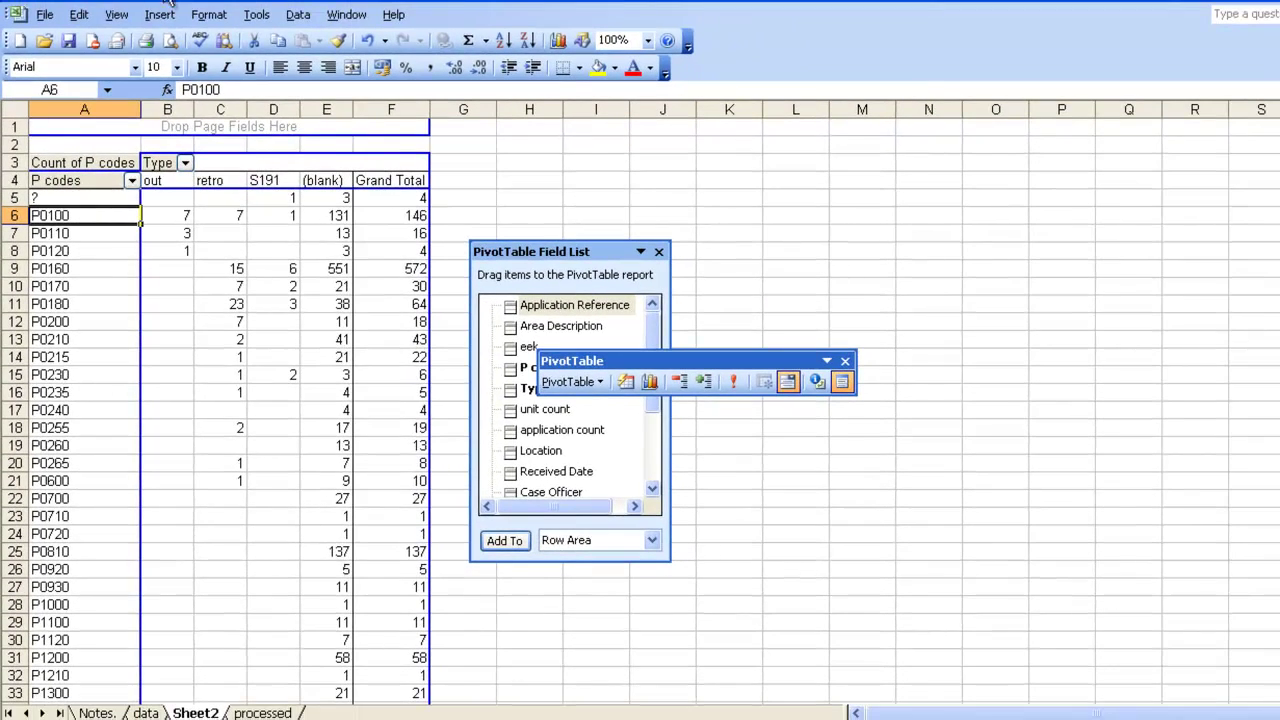
click(160, 14)
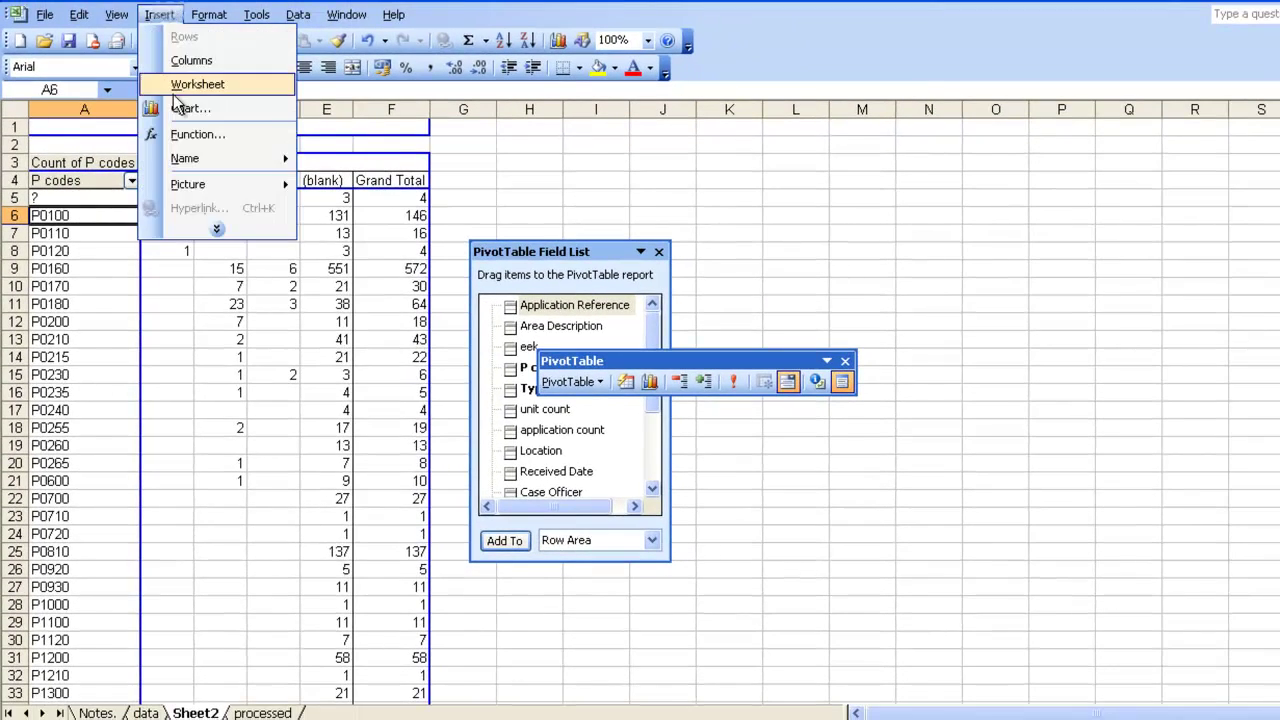
click(194, 83)
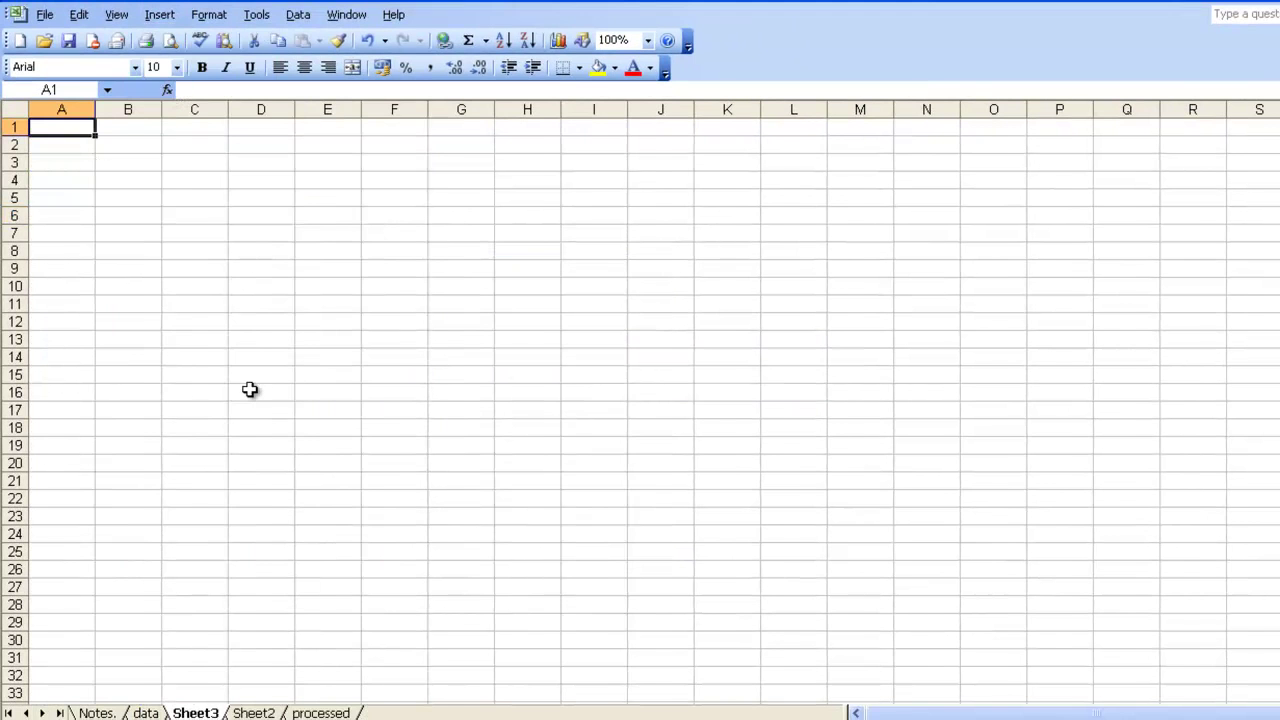
Step: Copy the pivot table rows from P0100 to P1420, including all type counts and grand totals (A6:F36)
key(ctrl+Page_Down)
key(shift+Right)
key(shift+Right)
key(shift+Right)
key(shift+Right)
key(shift+Right)
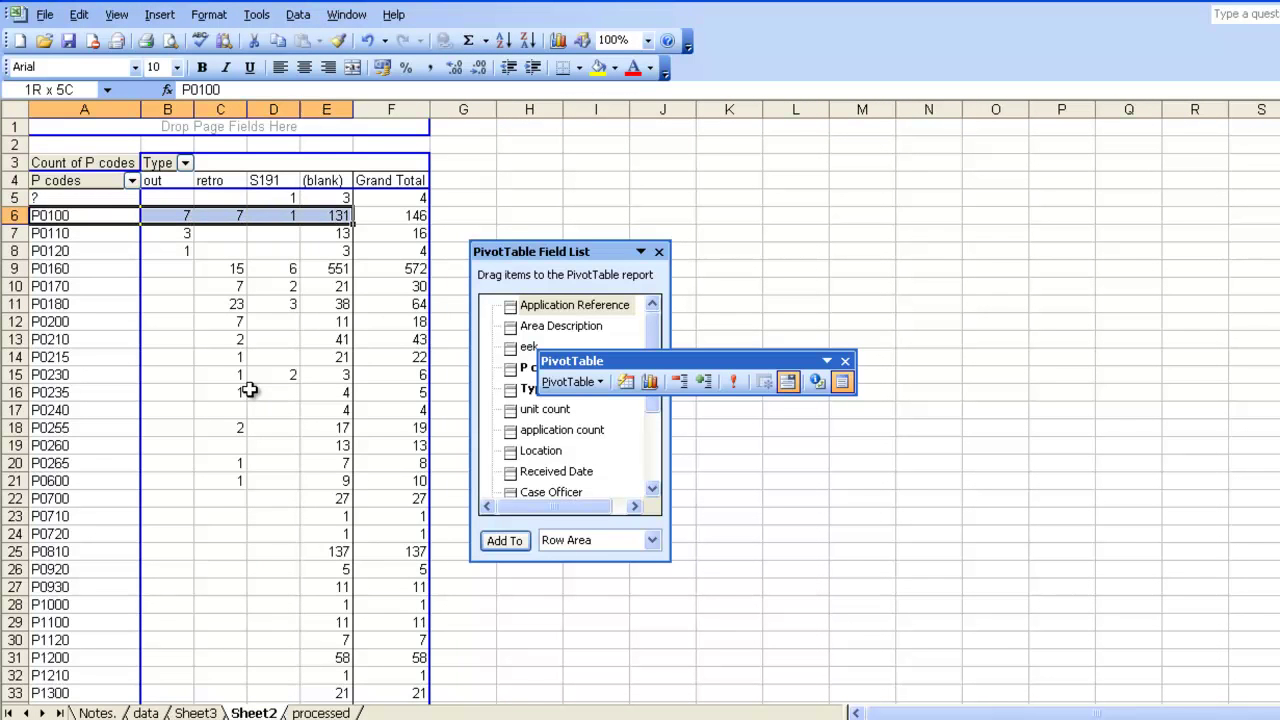
key(ctrl+shift+Down)
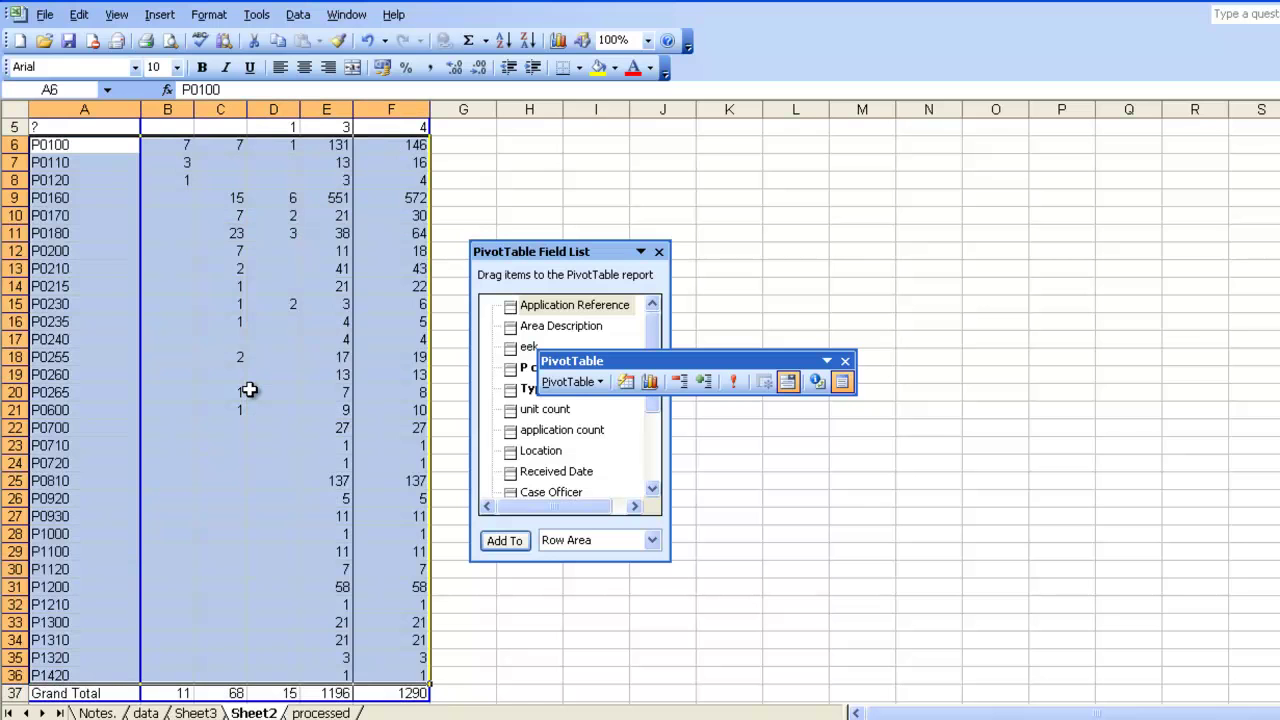
key(ctrl+c)
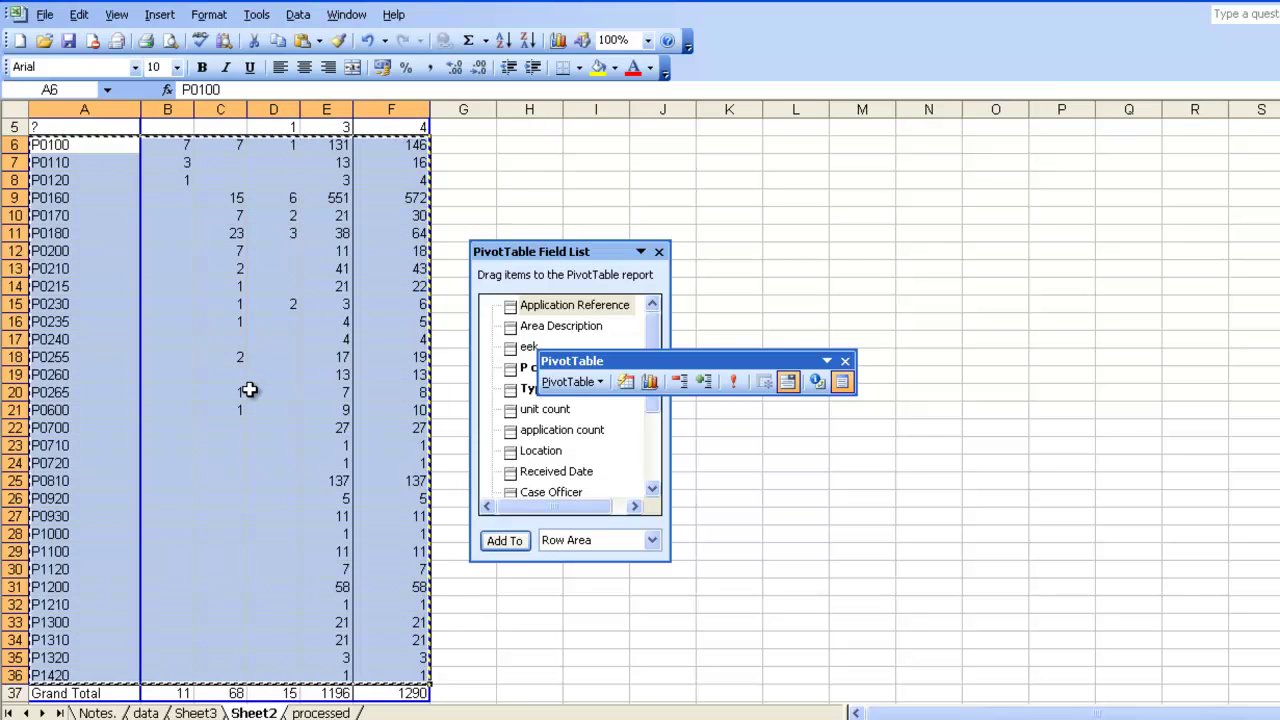
Step: Paste the copied pivot table rows into Sheet3 starting at A3
key(ctrl+Page_Up)
key(Down)
key(Down)
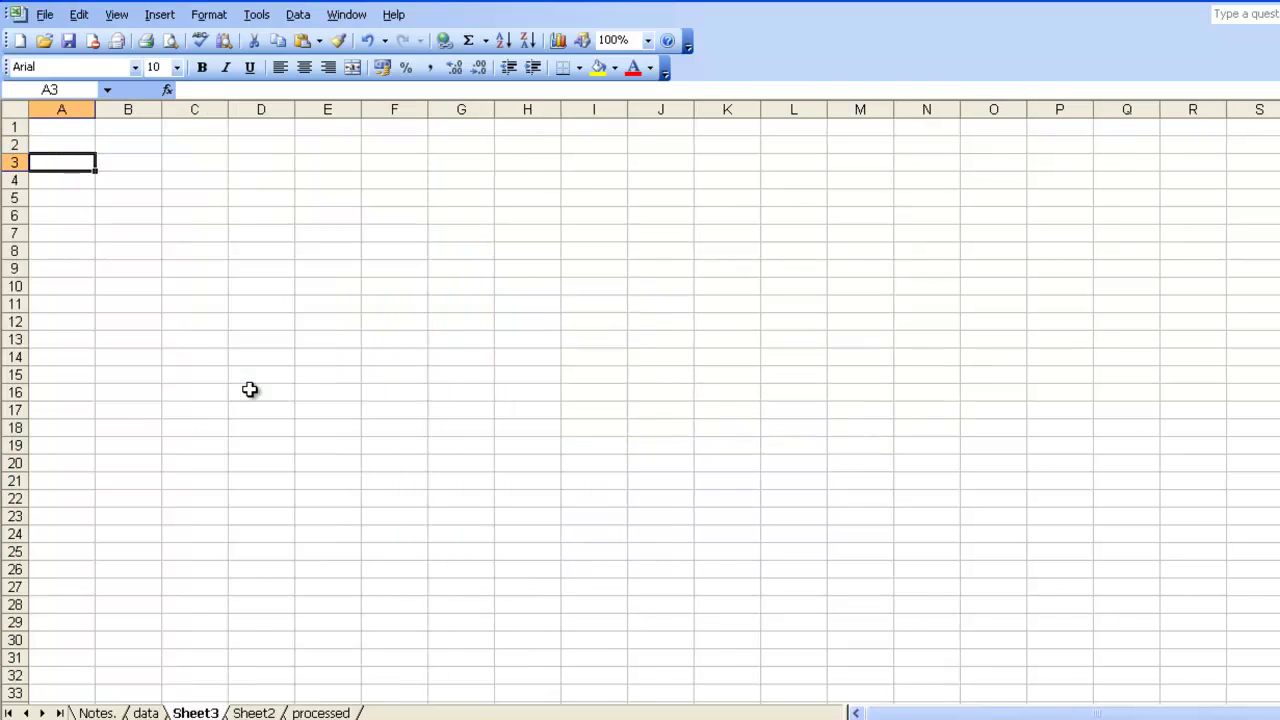
key(ctrl+v)
Step: Enter the heading "P cpde" in A2 above the pasted codes
key(Up)
text(P cpde)
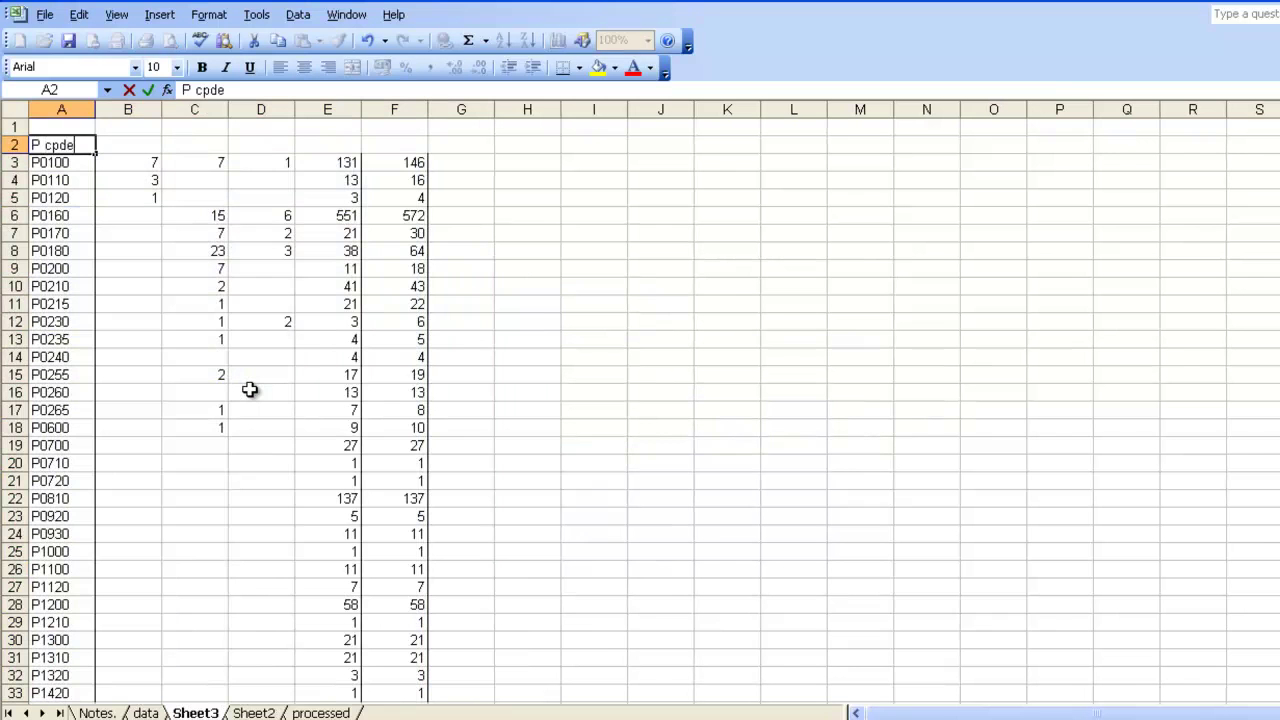
key(Tab)
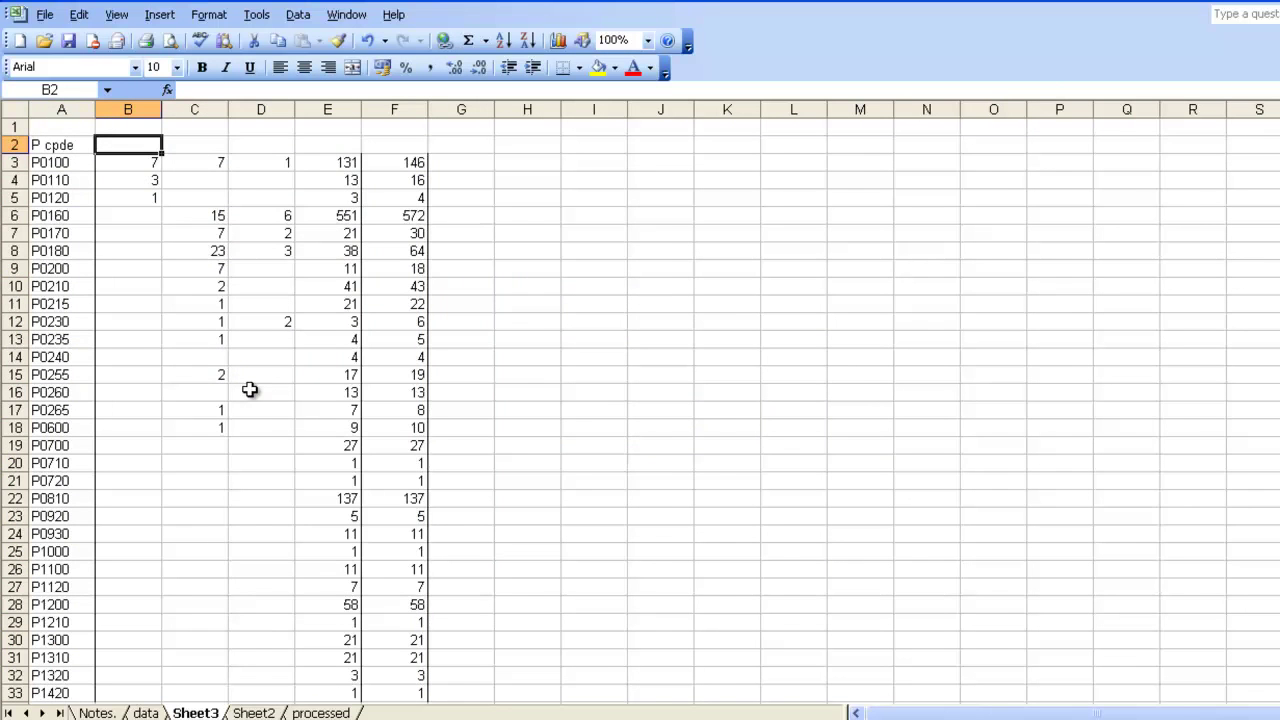
Step: Copy the pivot table's column headings from out to Grand Total (B4:F4) on Sheet2
key(ctrl+Page_Down)
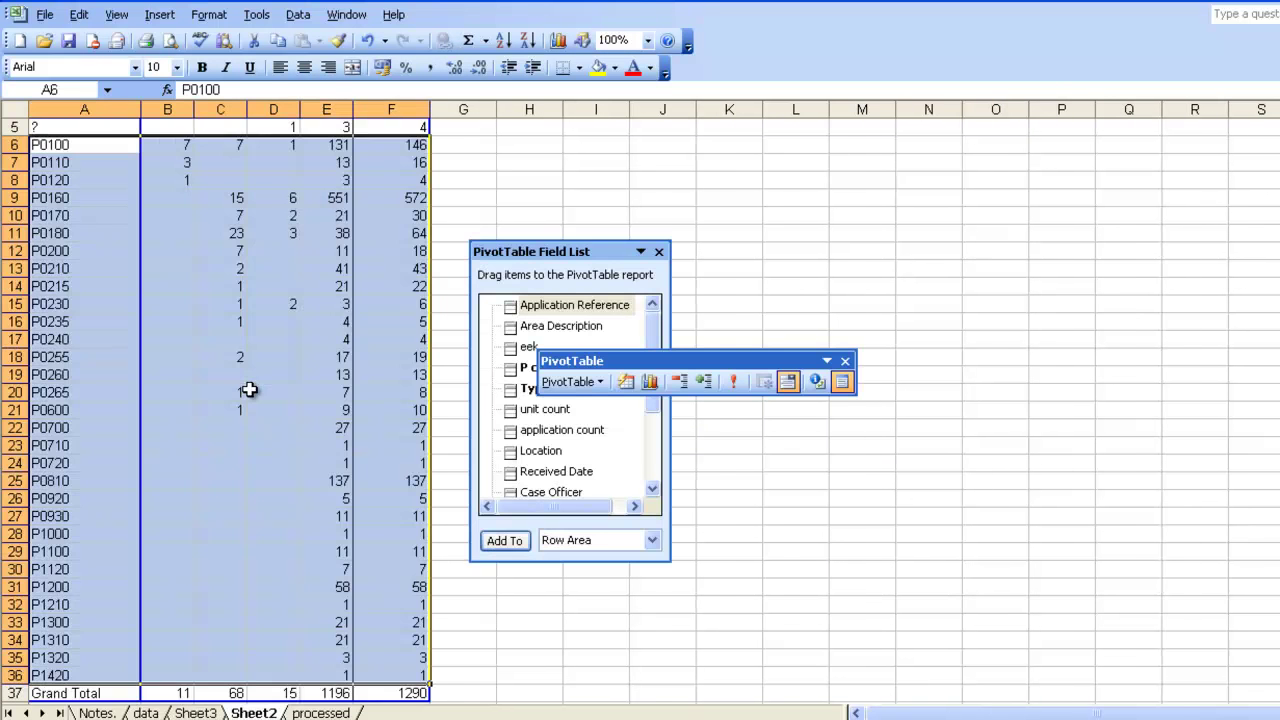
key(Up)
key(Up)
key(Up)
key(Down)
key(Right)
key(shift+Right)
key(shift+Right)
key(shift+Right)
key(shift+Right)
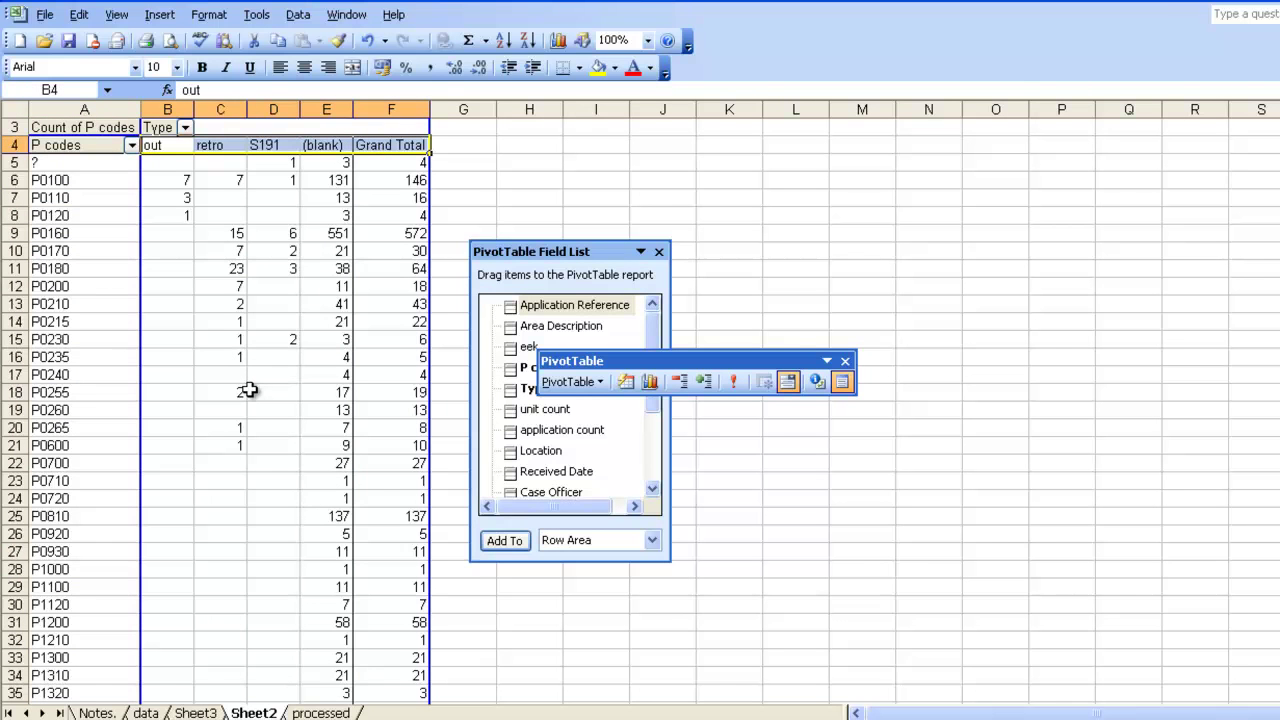
key(ctrl+c)
Step: Paste the copied type headings into Sheet3 starting at B2
key(ctrl+Page_Up)
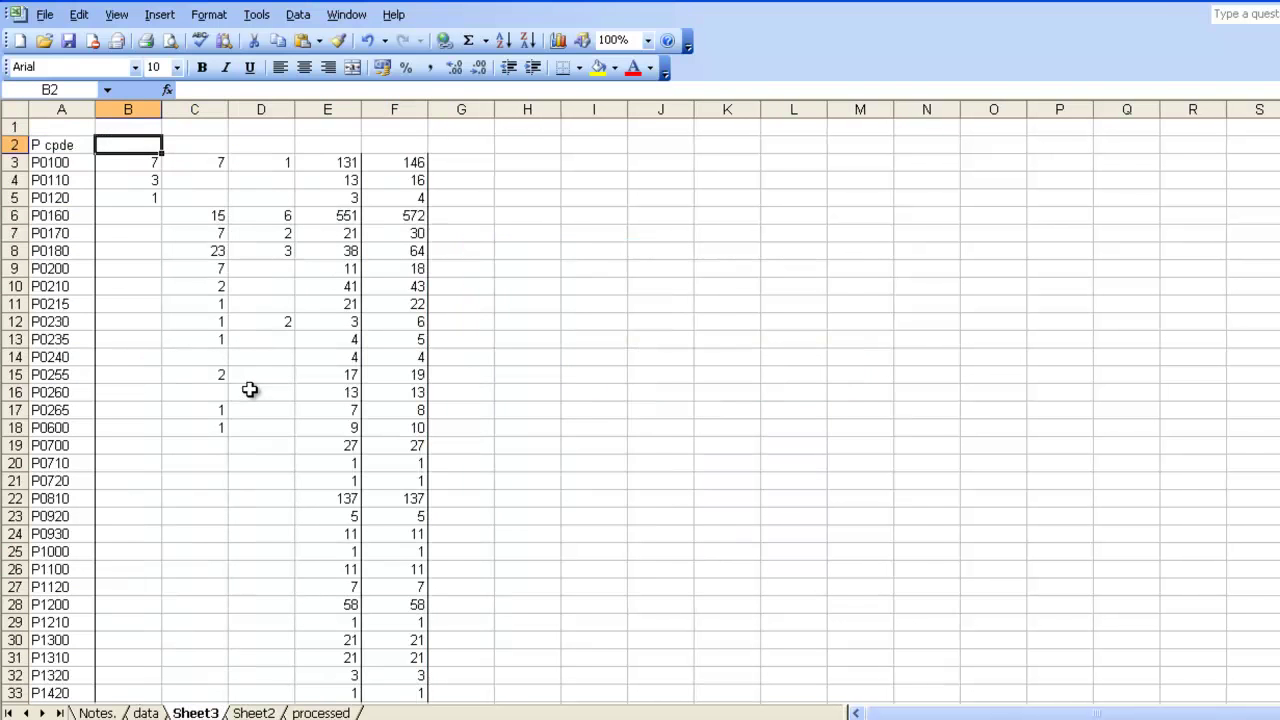
key(ctrl+v)
key(Right)
key(Right)
key(Right)
key(Right)
key(Right)
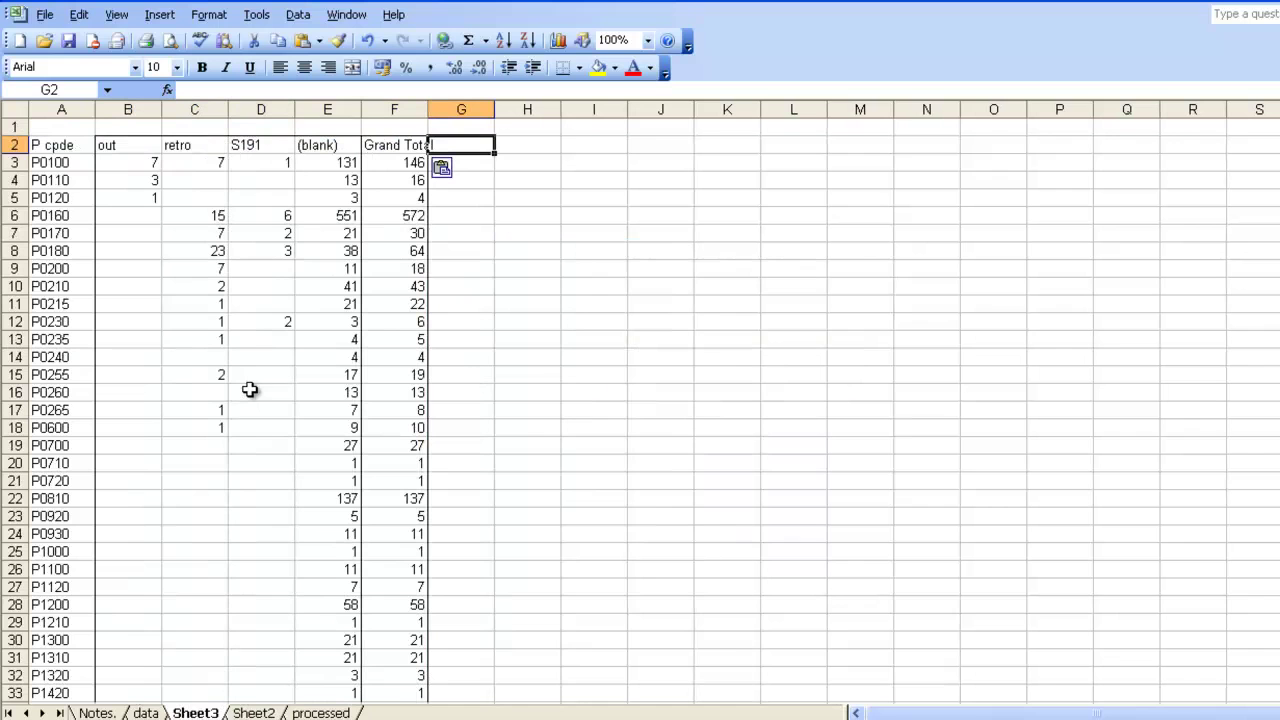
Step: Reopen the layout of the Sheet2 pivot table and remove Count of P codes from the data area and Type from the columns
key(ctrl+Page_Down)
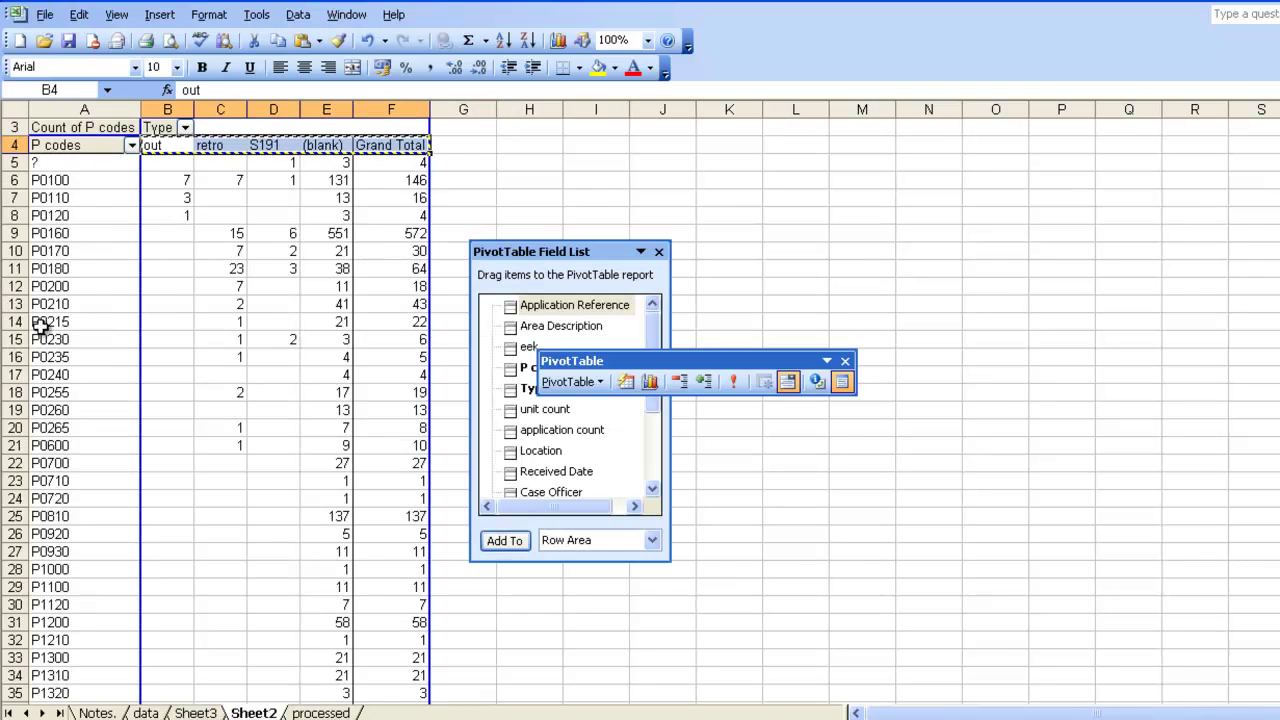
click(84, 304)
right_click(88, 304)
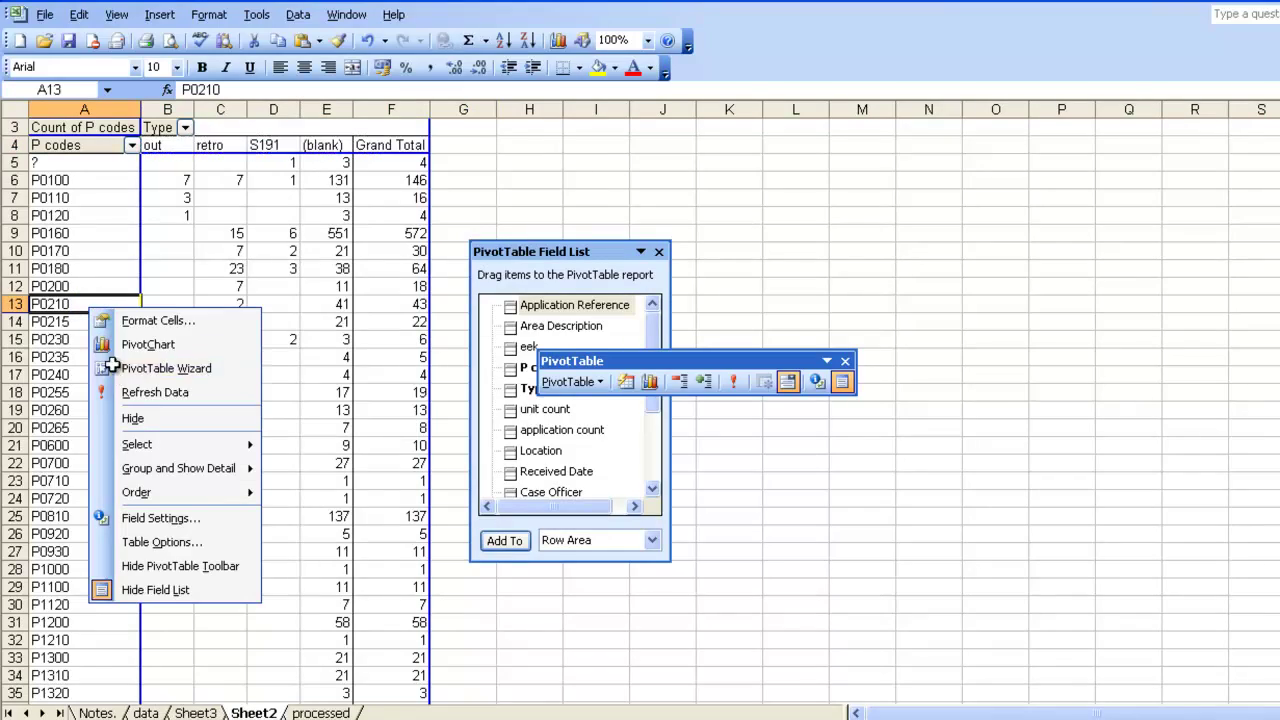
click(112, 368)
click(94, 451)
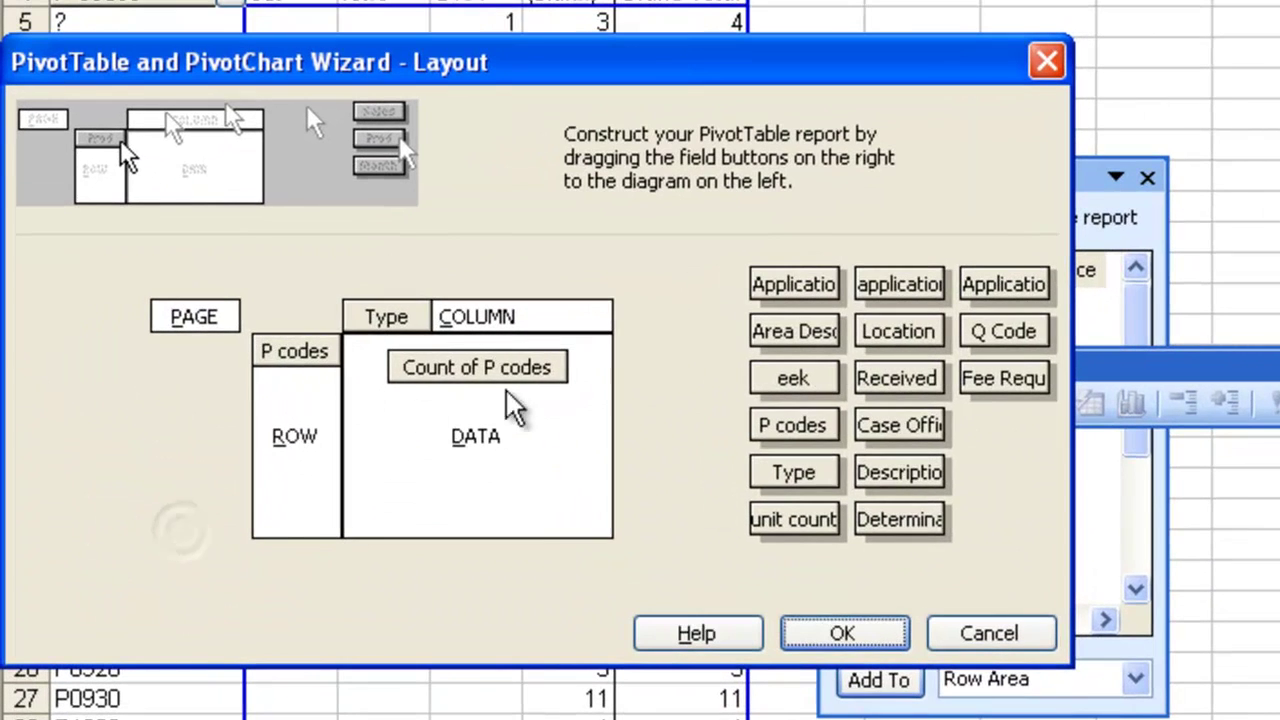
drag(505, 372, 600, 268)
drag(400, 318, 420, 262)
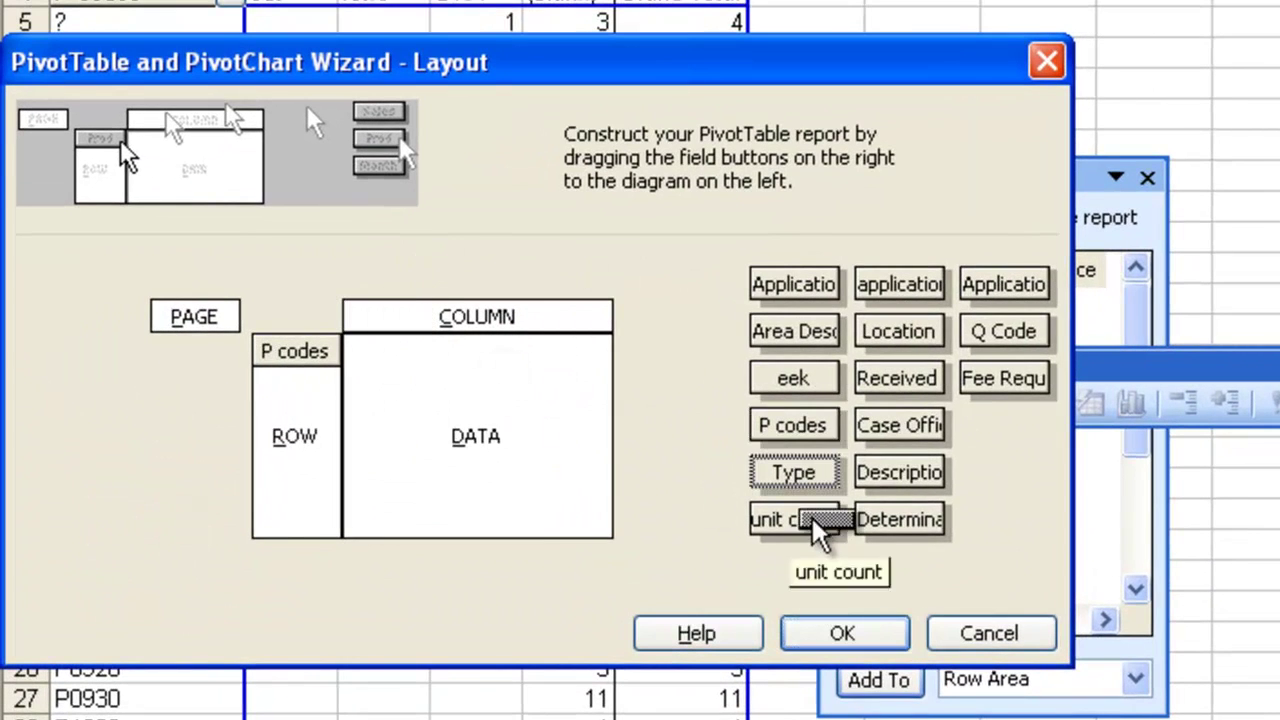
Step: Add unit count as the pivot table's data field, summarize it by Average, and finish the updated report on the existing worksheet
drag(828, 522, 486, 386)
double_click(480, 385)
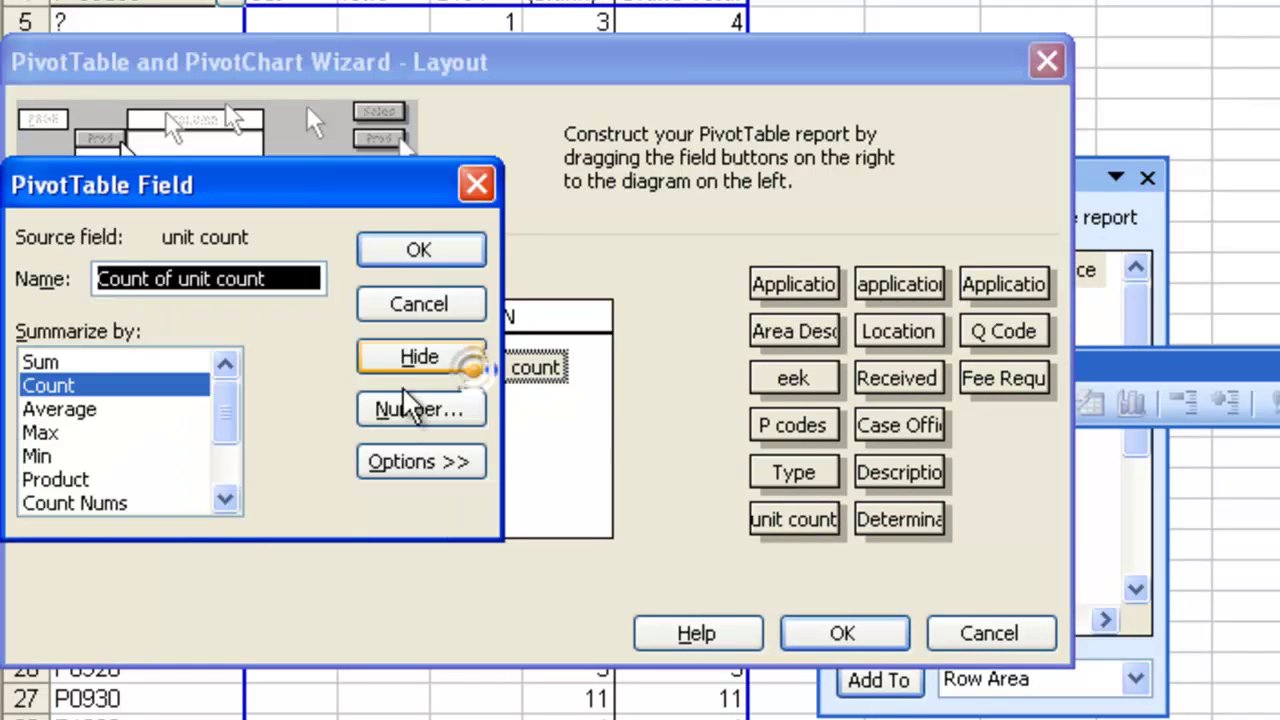
click(58, 411)
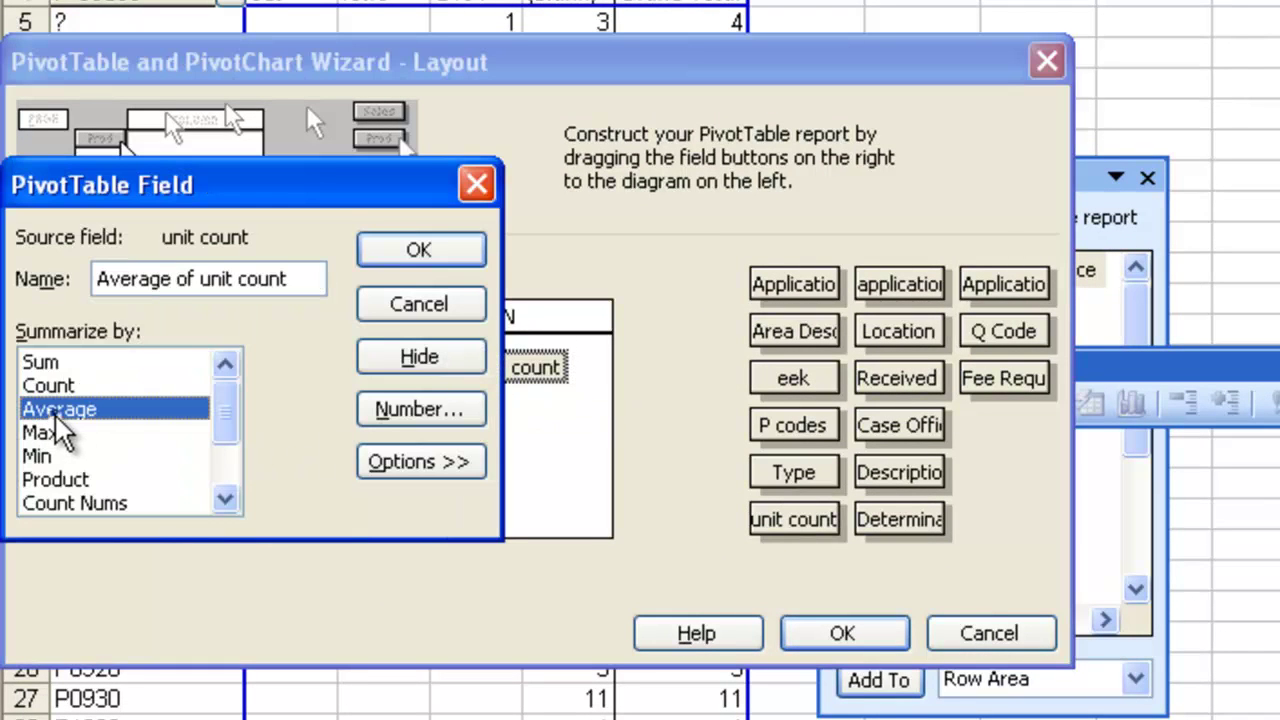
click(418, 252)
click(888, 638)
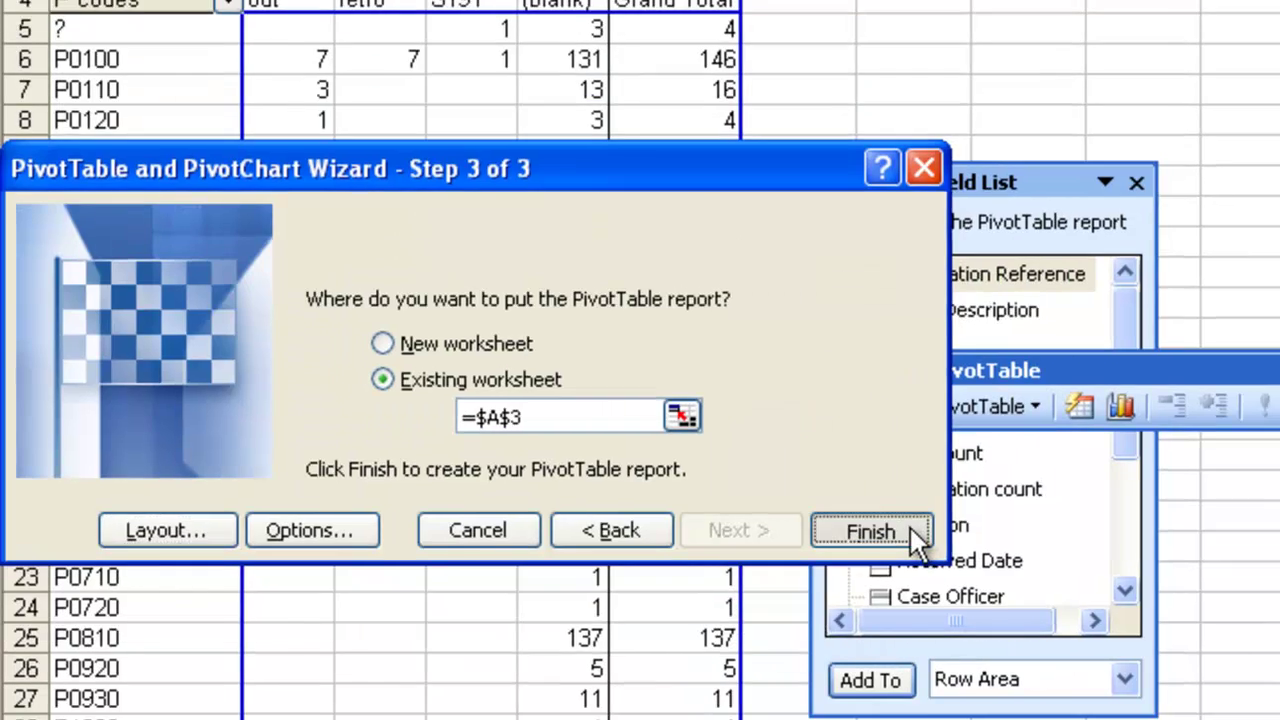
click(870, 531)
click(286, 232)
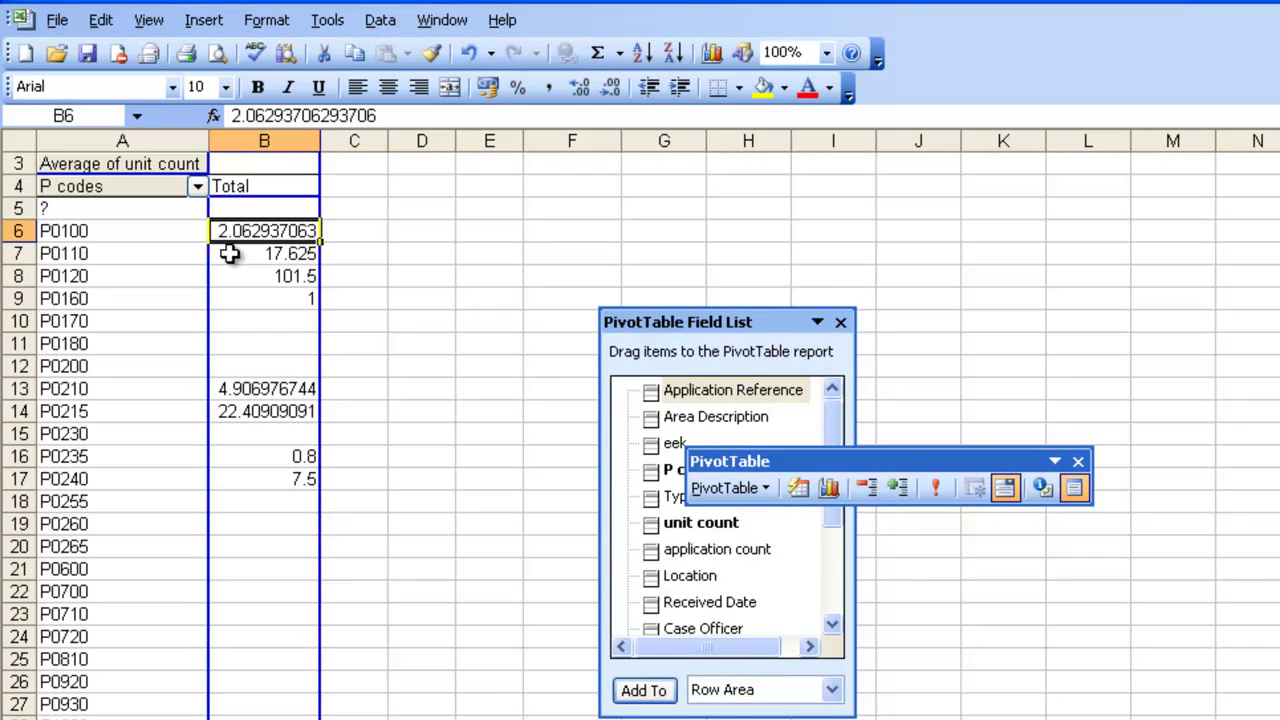
click(350, 231)
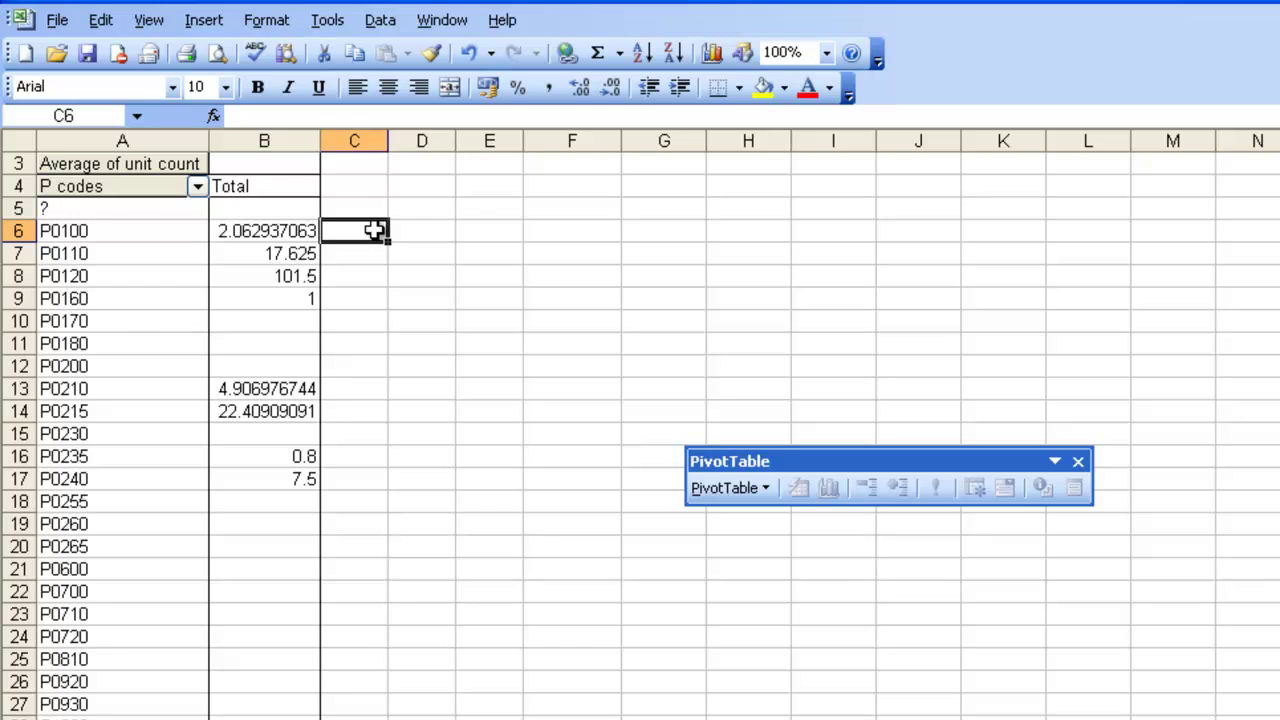
Step: Copy the pivot table's P codes and average unit counts from P0100 down into Sheet3 starting at G3
click(91, 231)
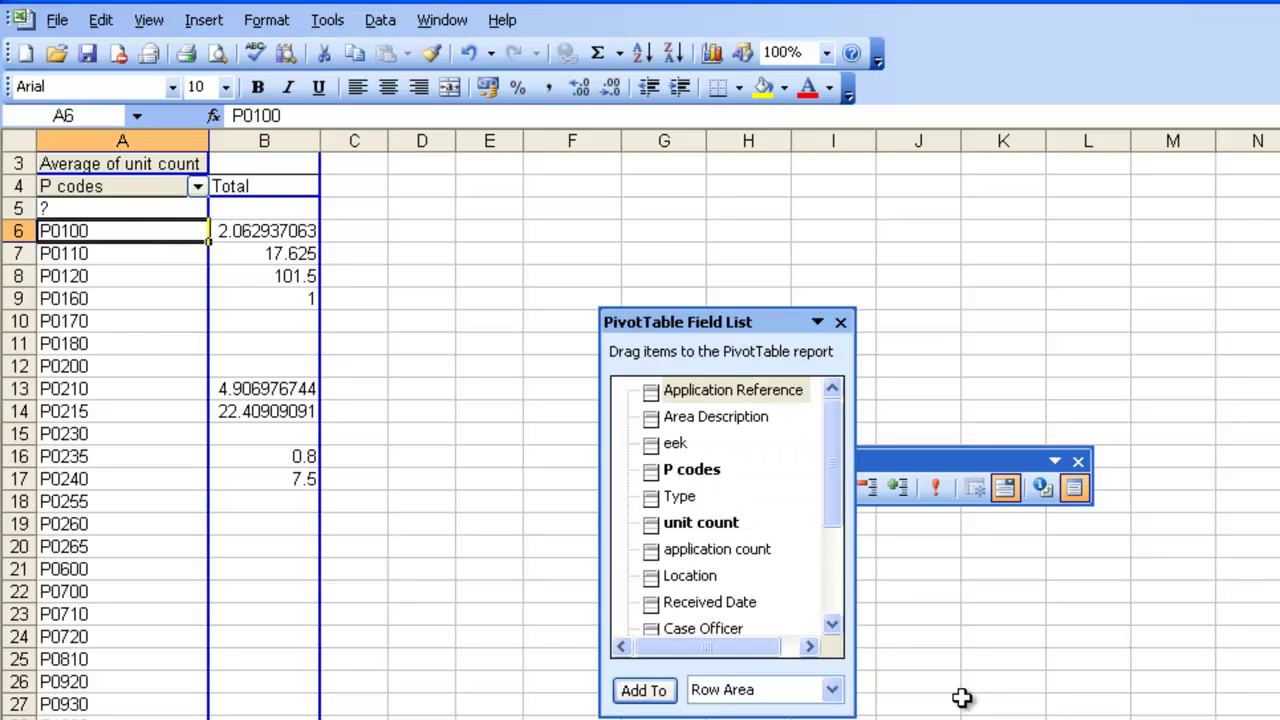
key(shift+Right)
key(ctrl+shift+Down)
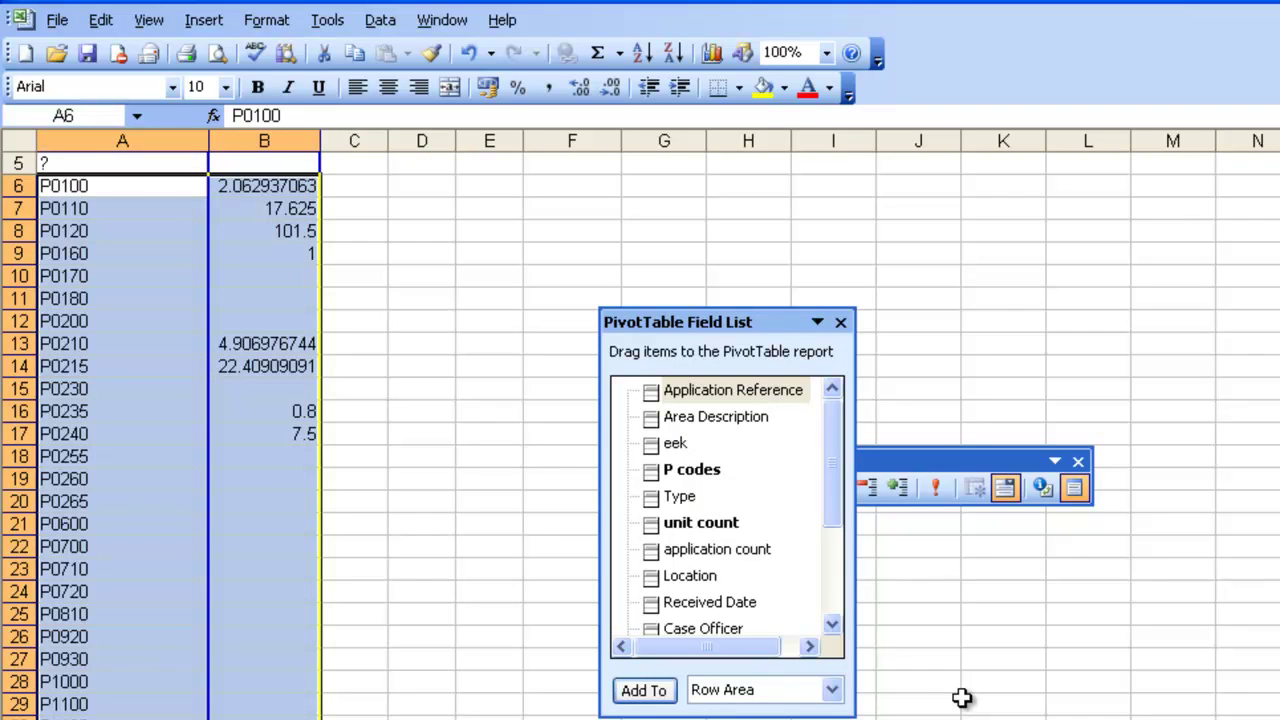
key(ctrl+c)
key(ctrl+Page_Up)
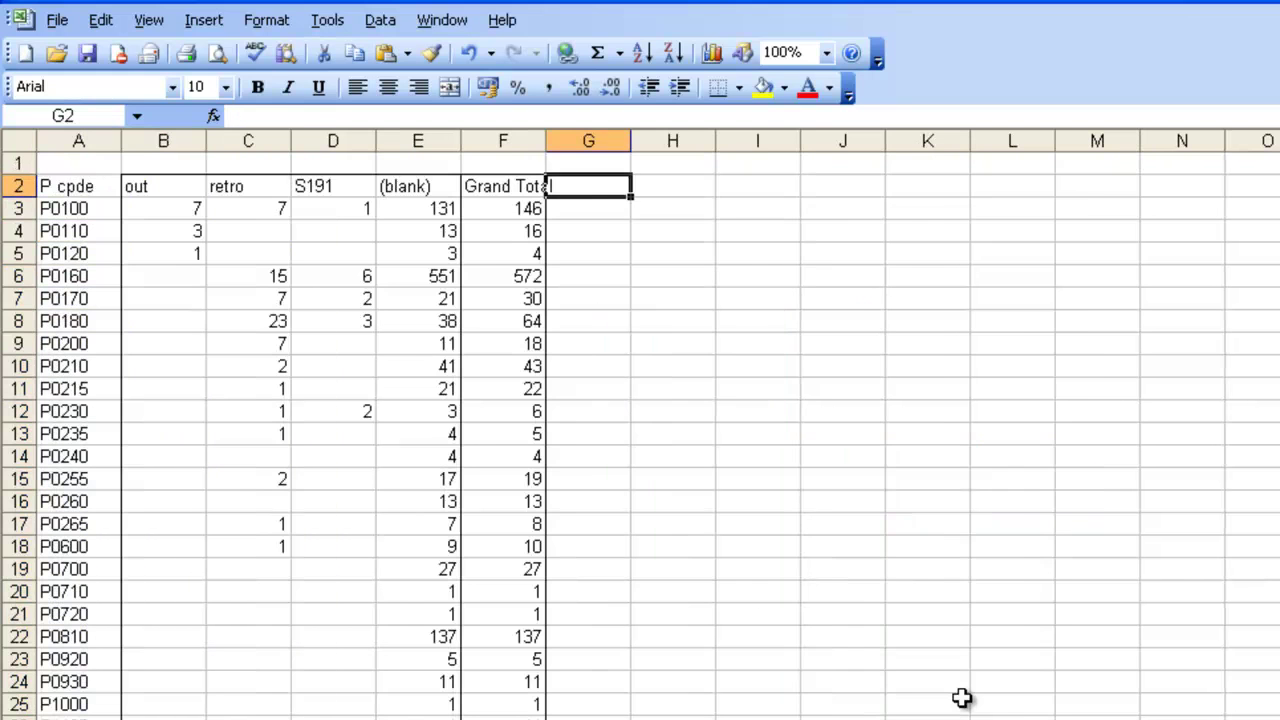
key(Down)
key(ctrl+v)
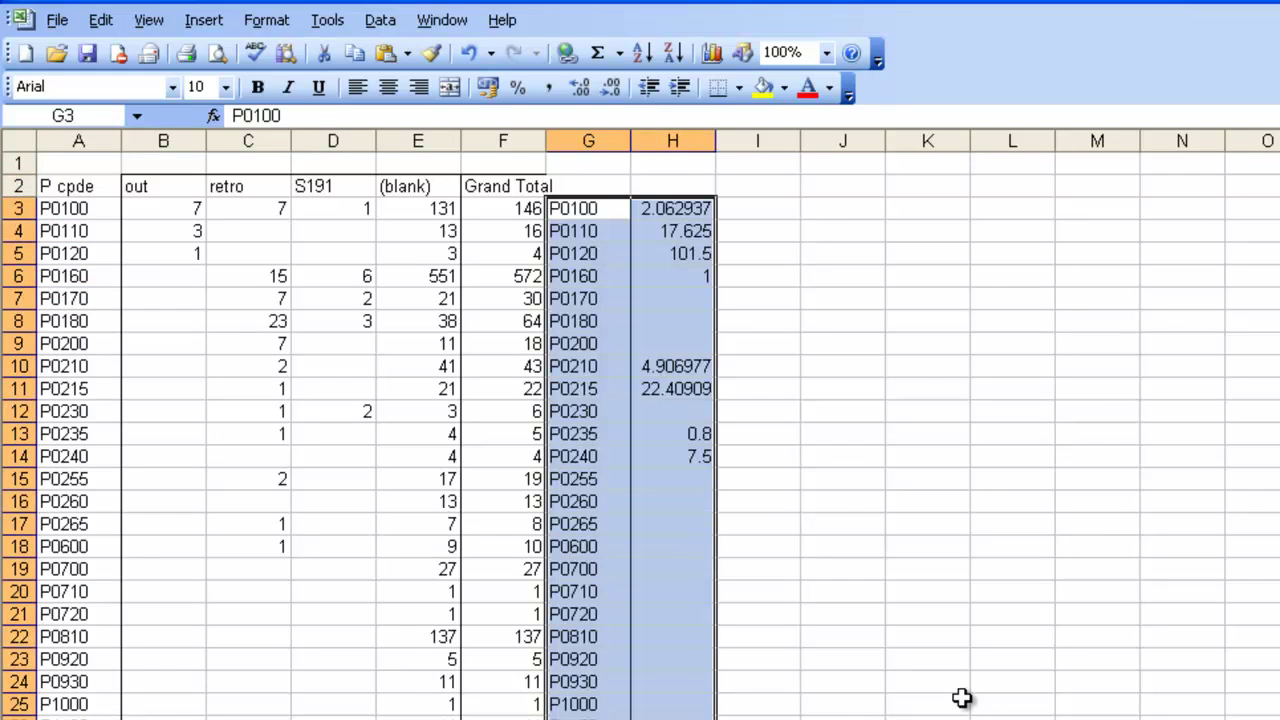
Step: Enter the heading "average size" in H2 above the pasted averages
key(Up)
key(Right)
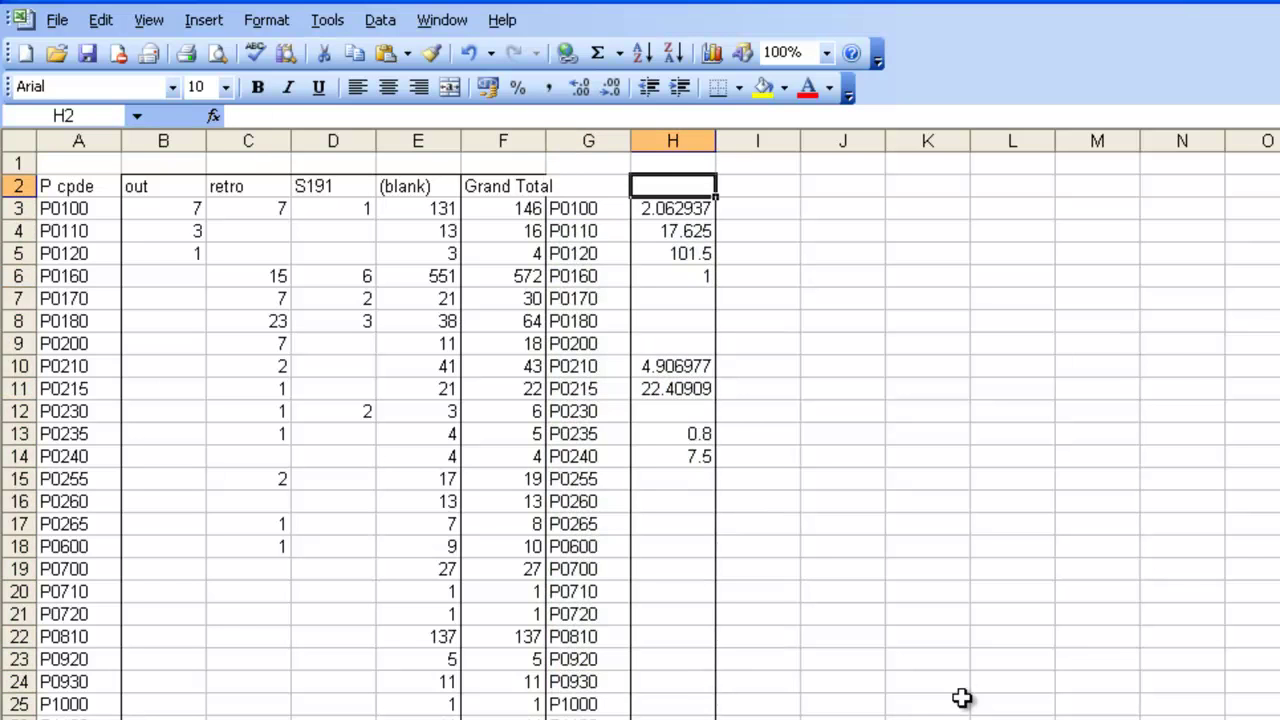
text(average)
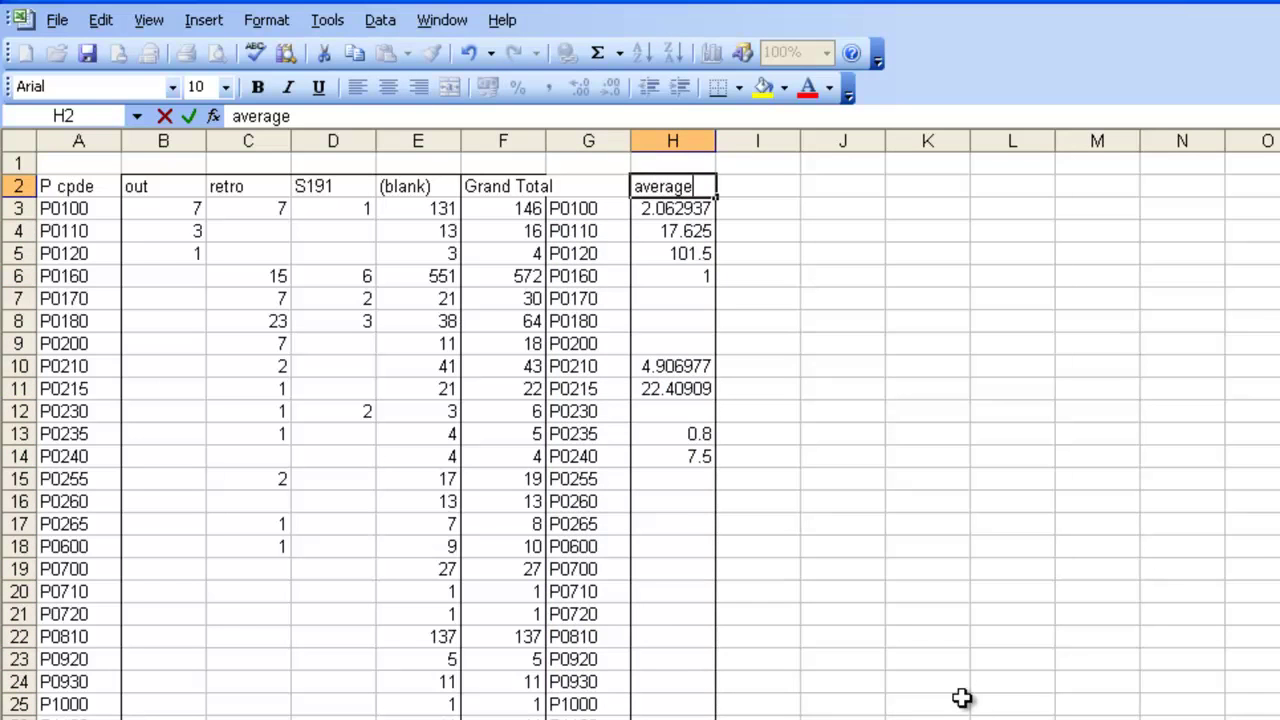
text( size)
key(Right)
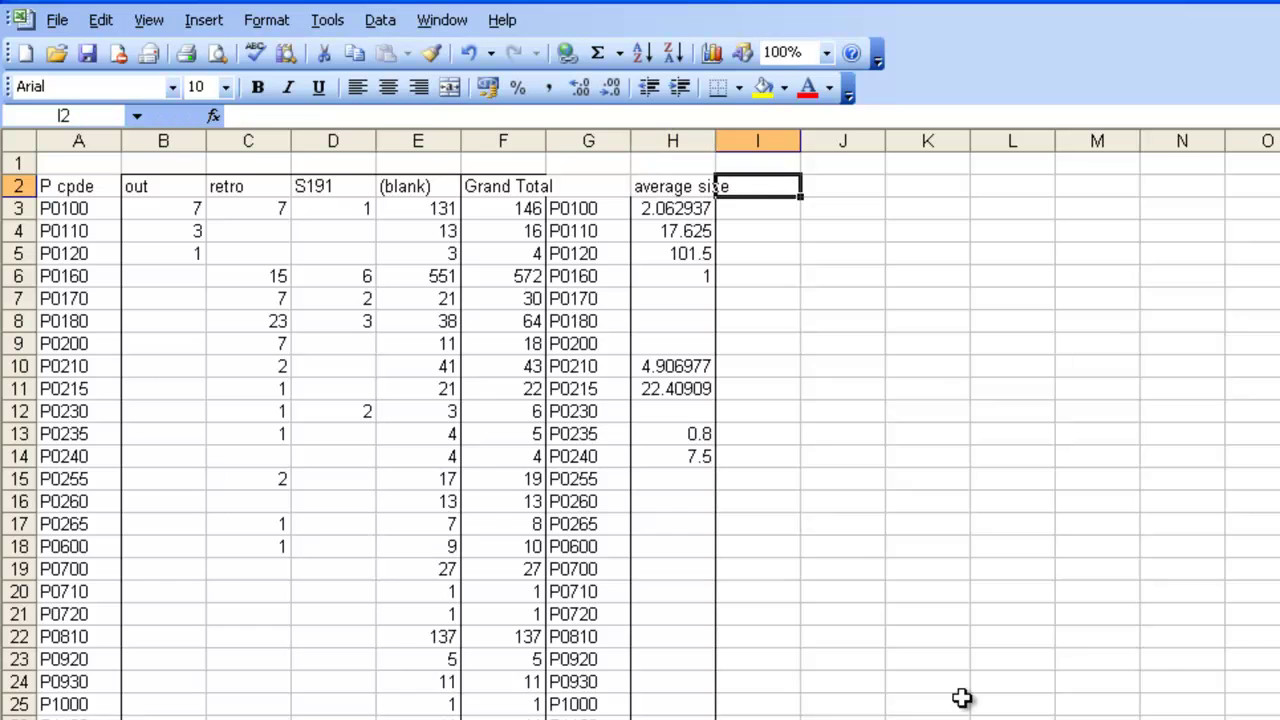
key(Right)
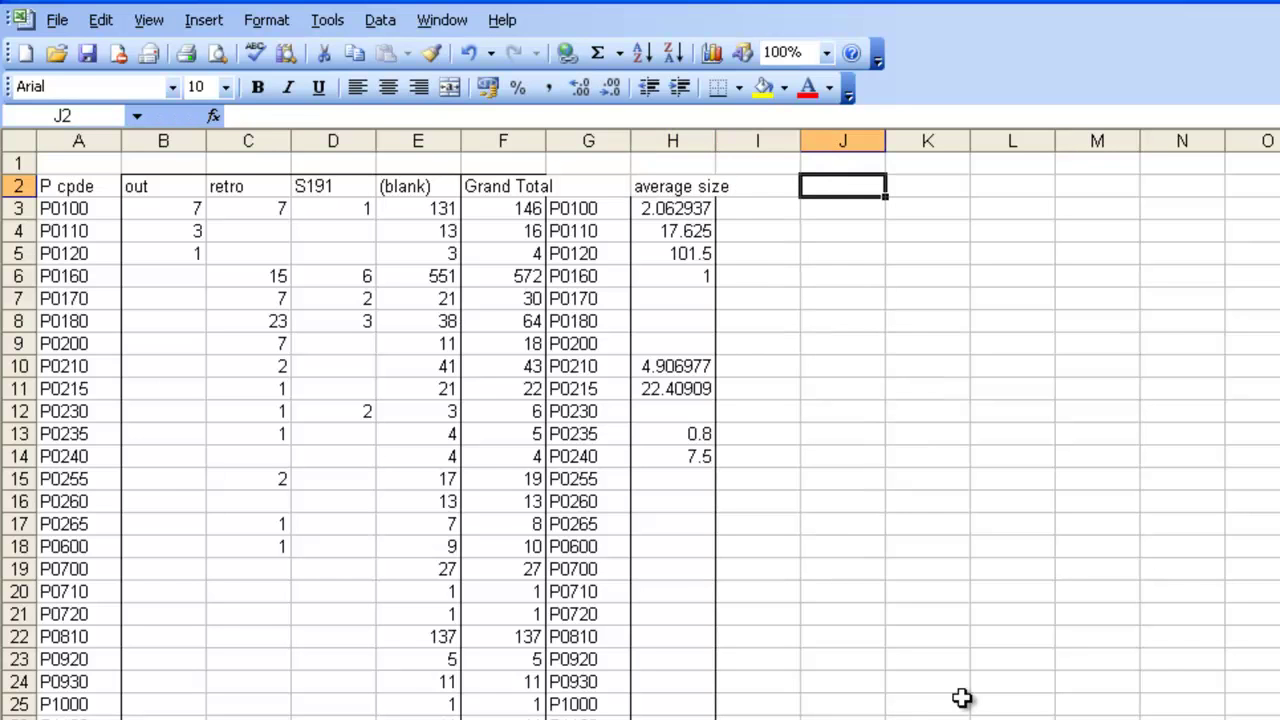
Step: Delete the duplicate P code column G from Sheet3
click(586, 277)
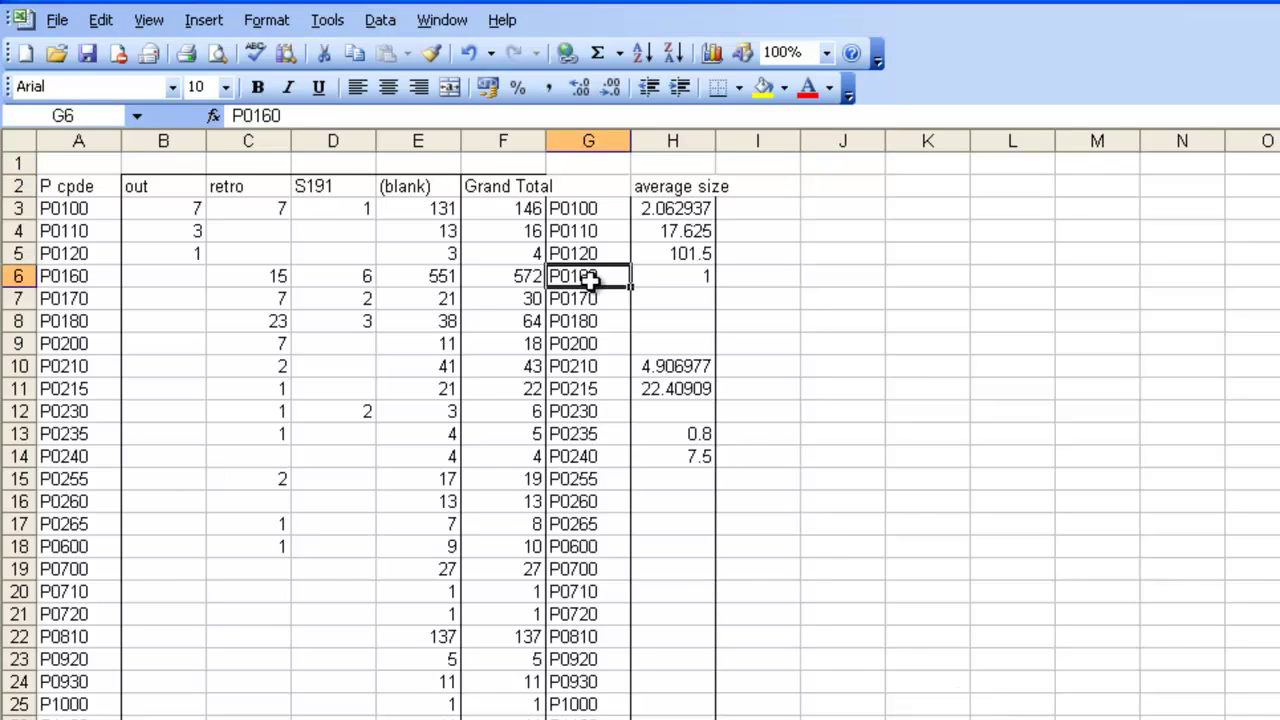
key(ctrl+space)
key(ctrl+minus)
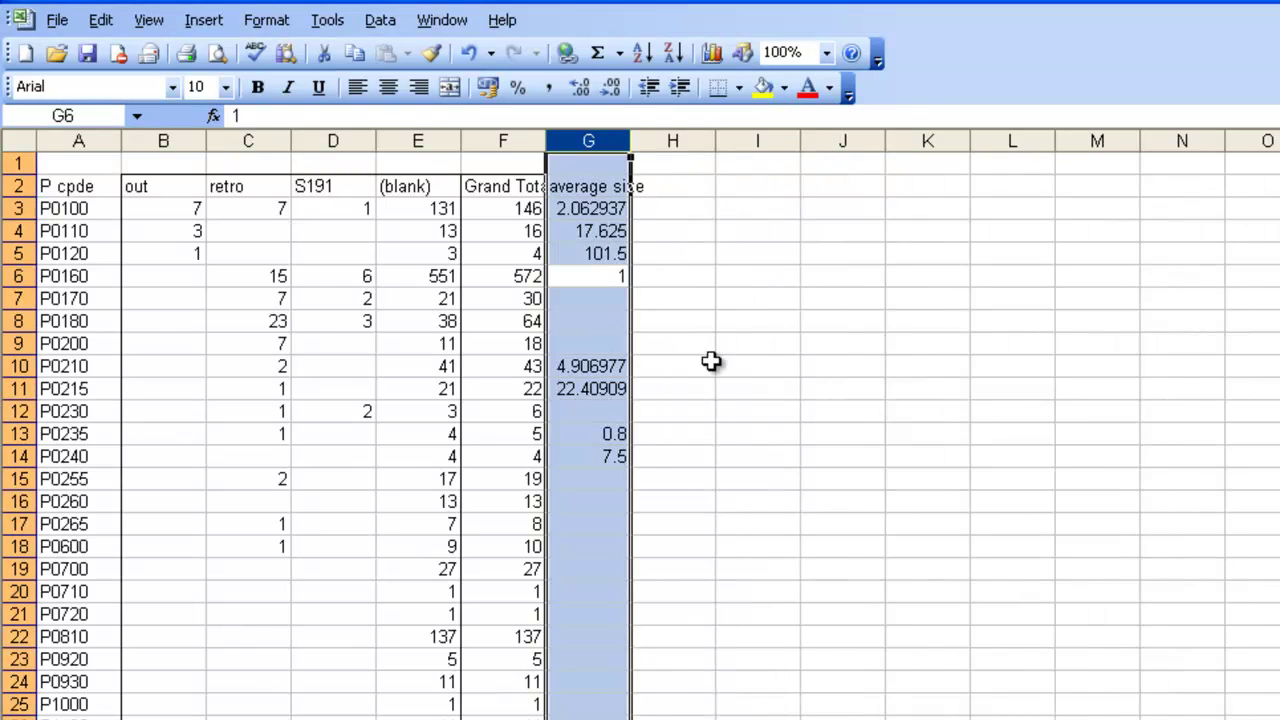
Step: Enter the heading "fees" in H2, beside the average size column
key(Up)
key(Up)
key(Up)
key(Up)
key(Right)
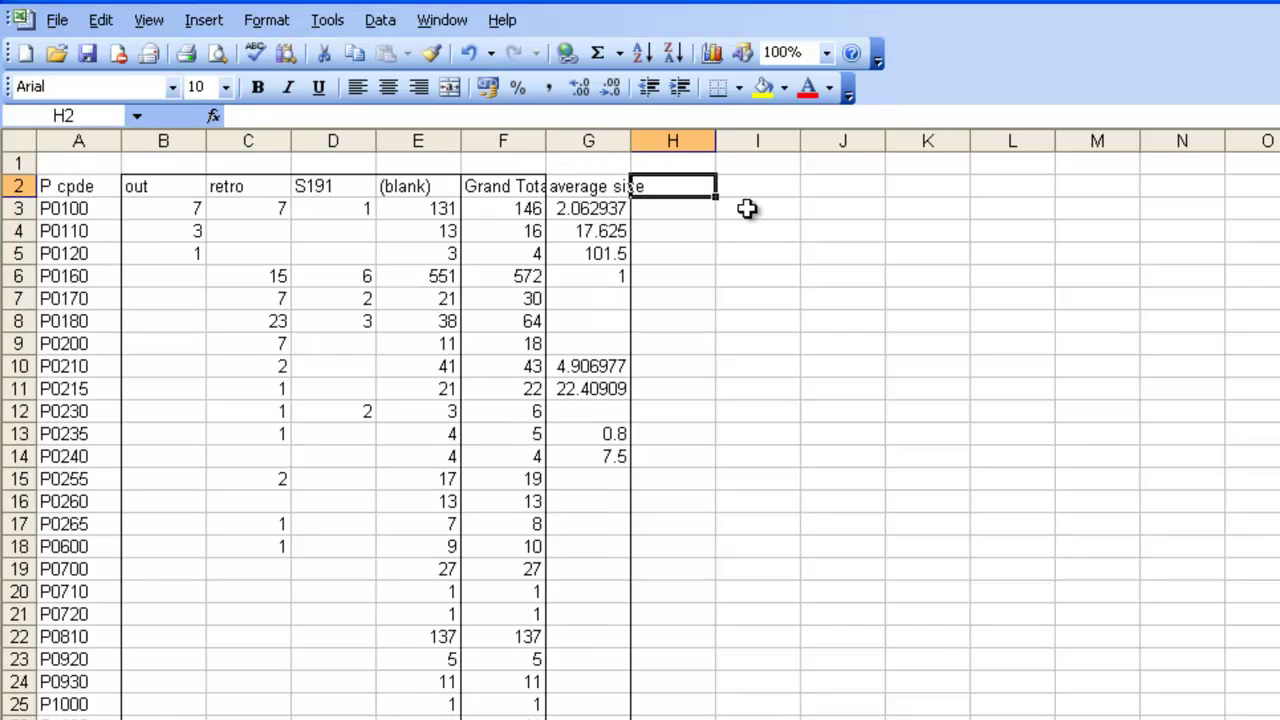
text(fees)
key(Return)
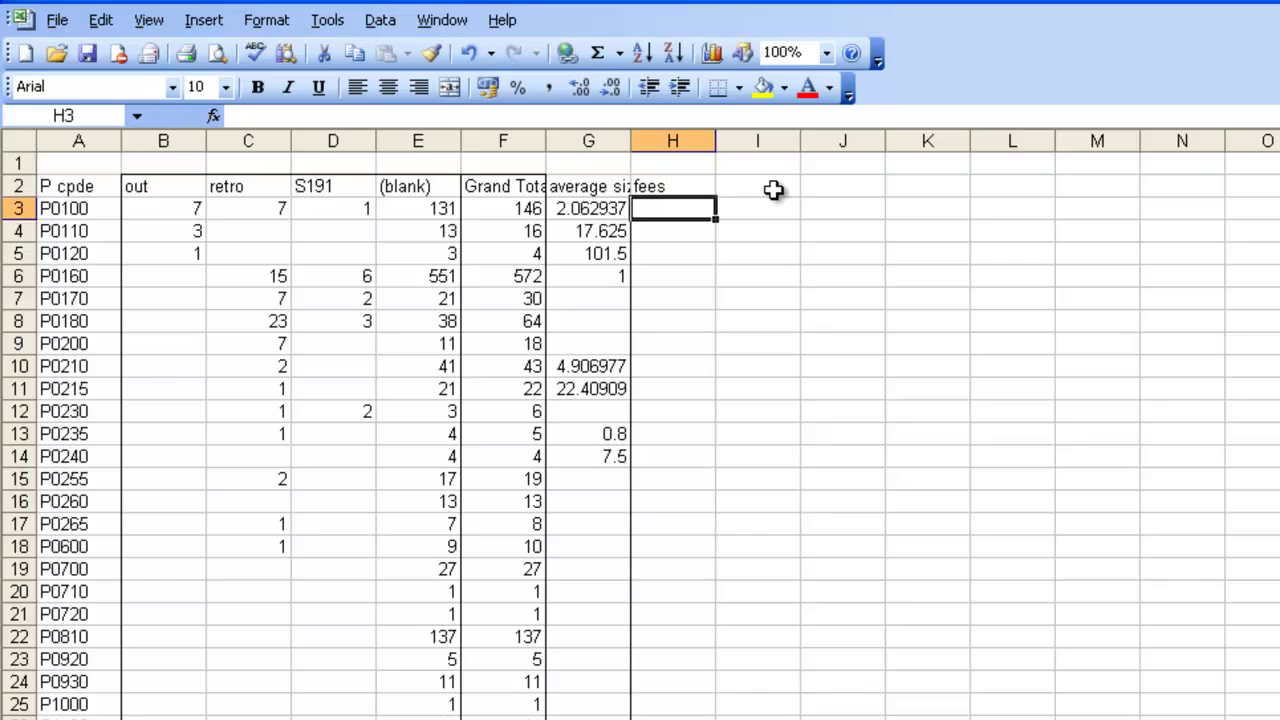
Step: Filter the Fee Required column of the data sheet to show only £0.00 entries
key(ctrl+Page_Up)
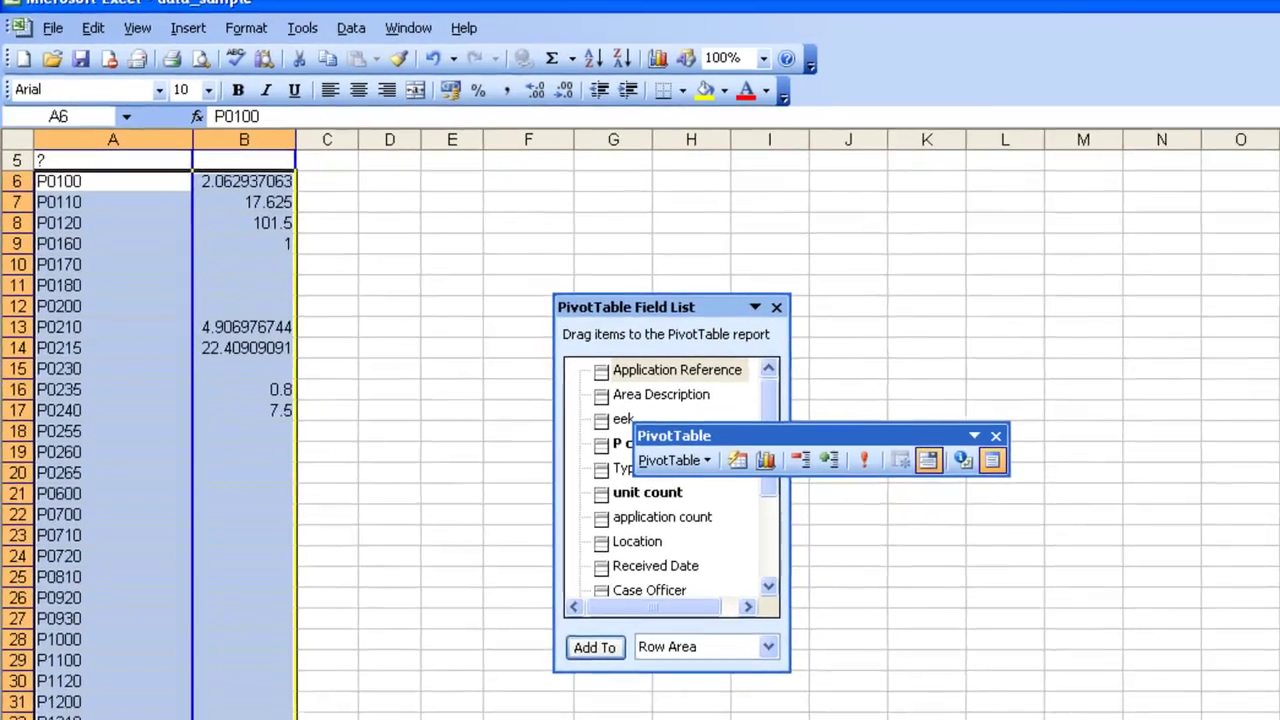
key(ctrl+Page_Down)
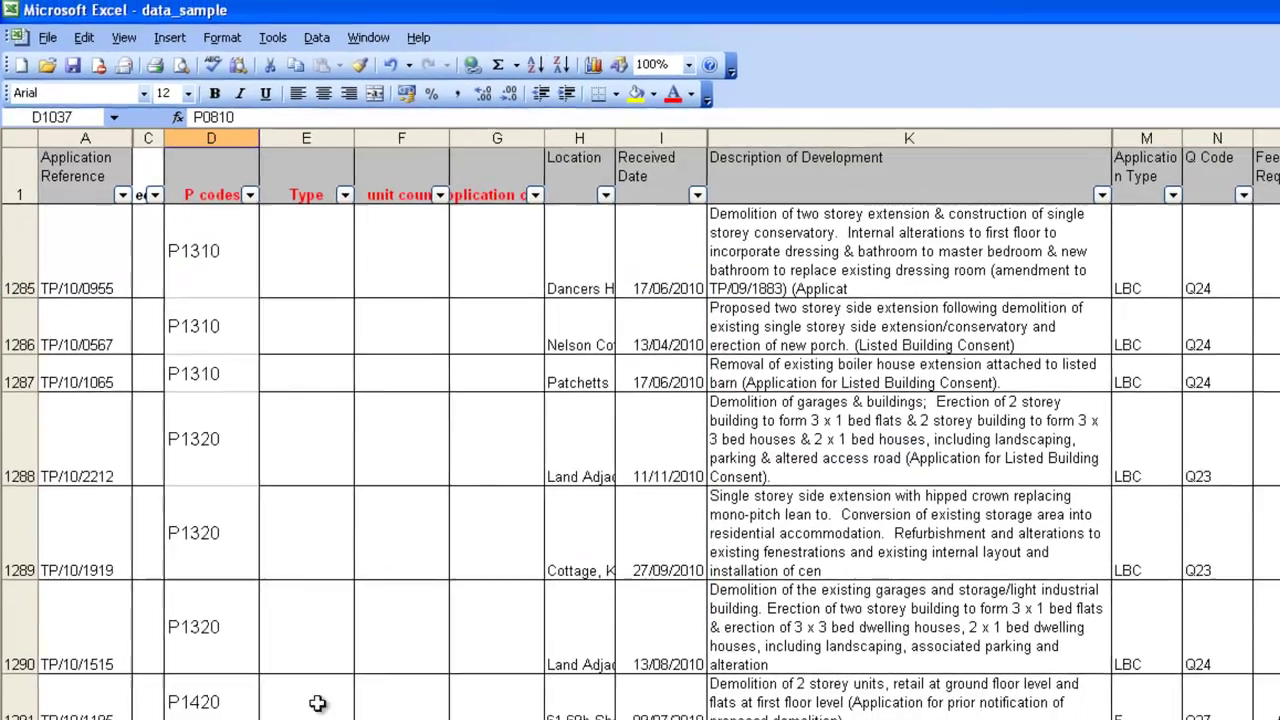
click(1241, 355)
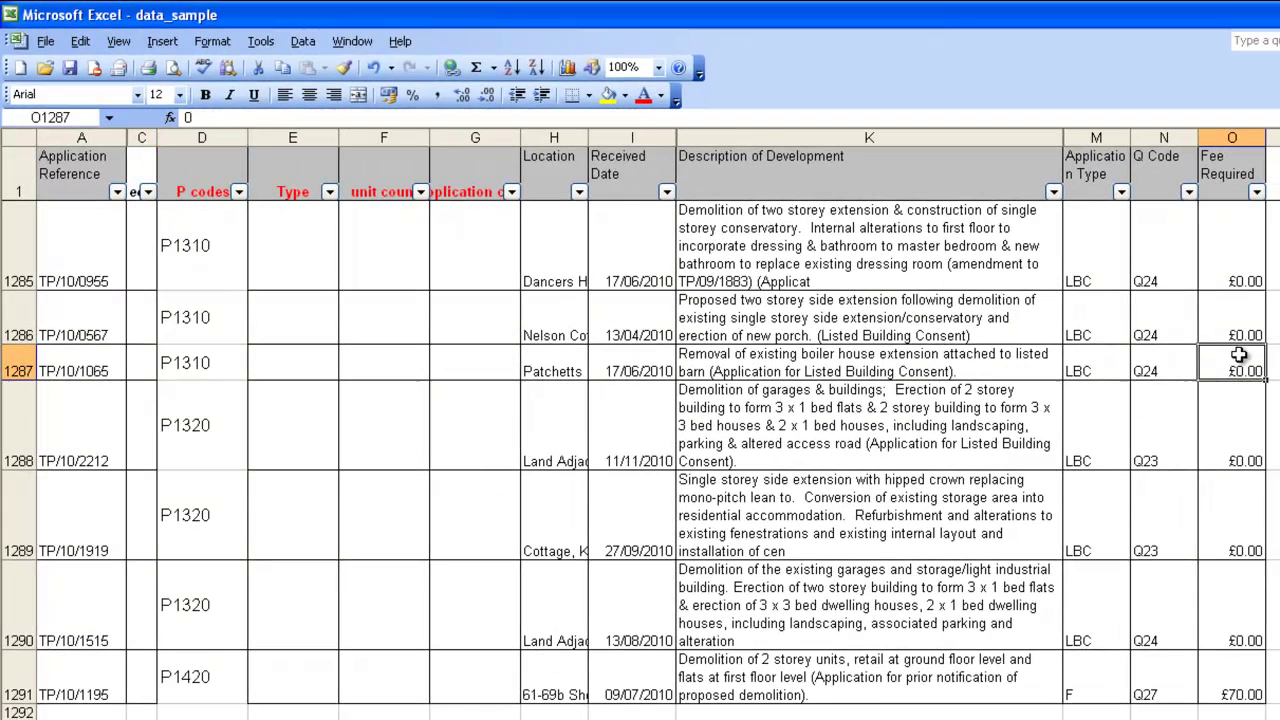
click(1259, 192)
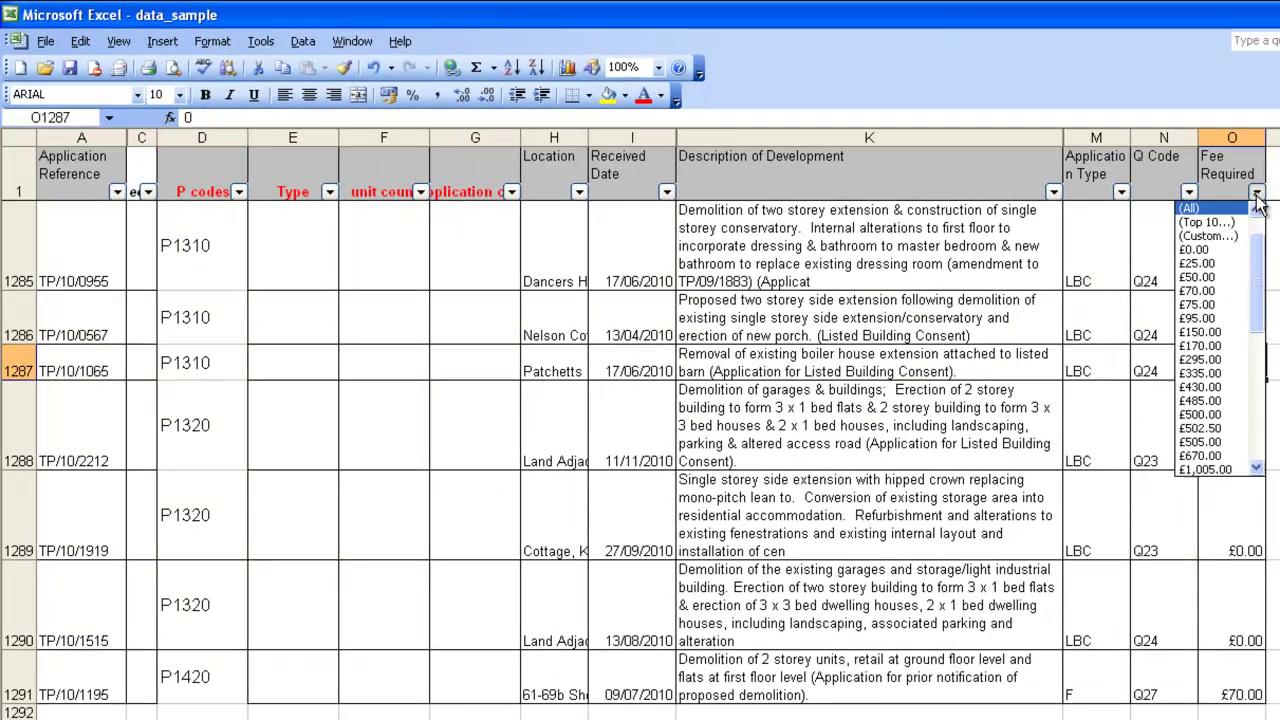
click(1221, 250)
Step: Clear all the filtered £0.00 values in the Fee Required column, from O2 down
scroll(1242, 295, up, 7)
click(1243, 295)
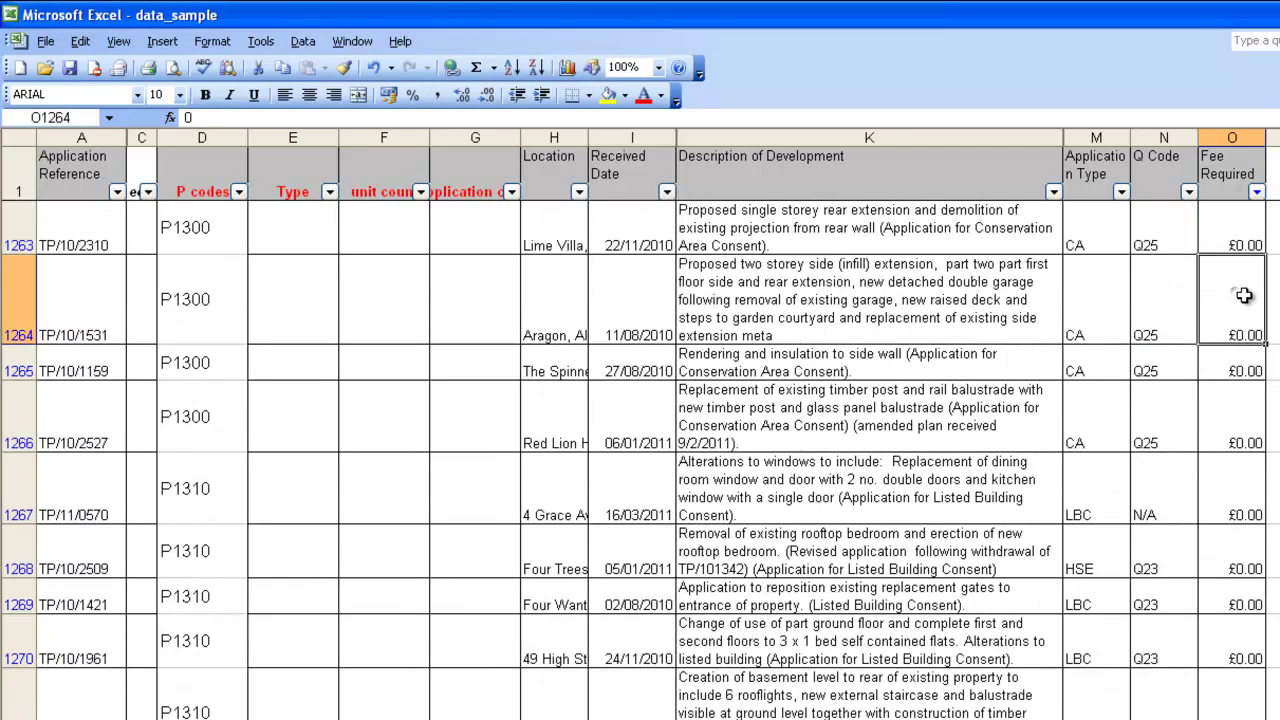
key(ctrl+Up)
key(Down)
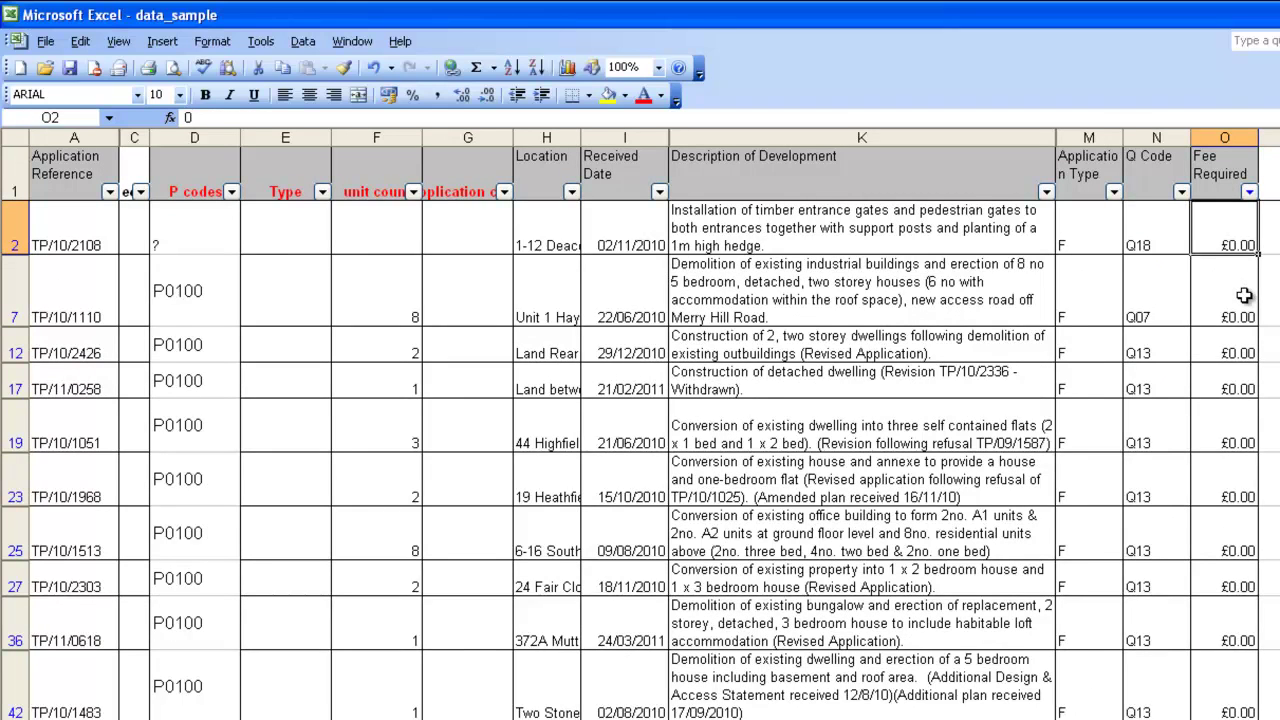
key(ctrl+shift+Down)
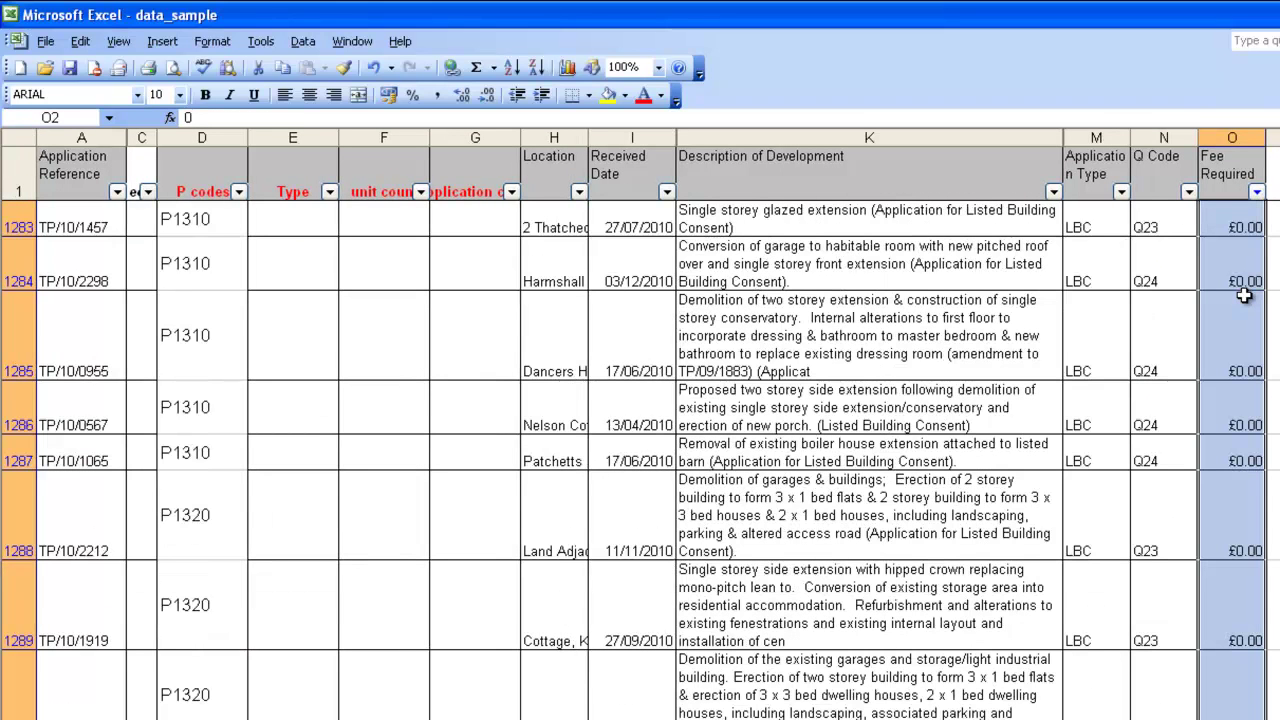
key(Delete)
key(ctrl+Up)
key(Down)
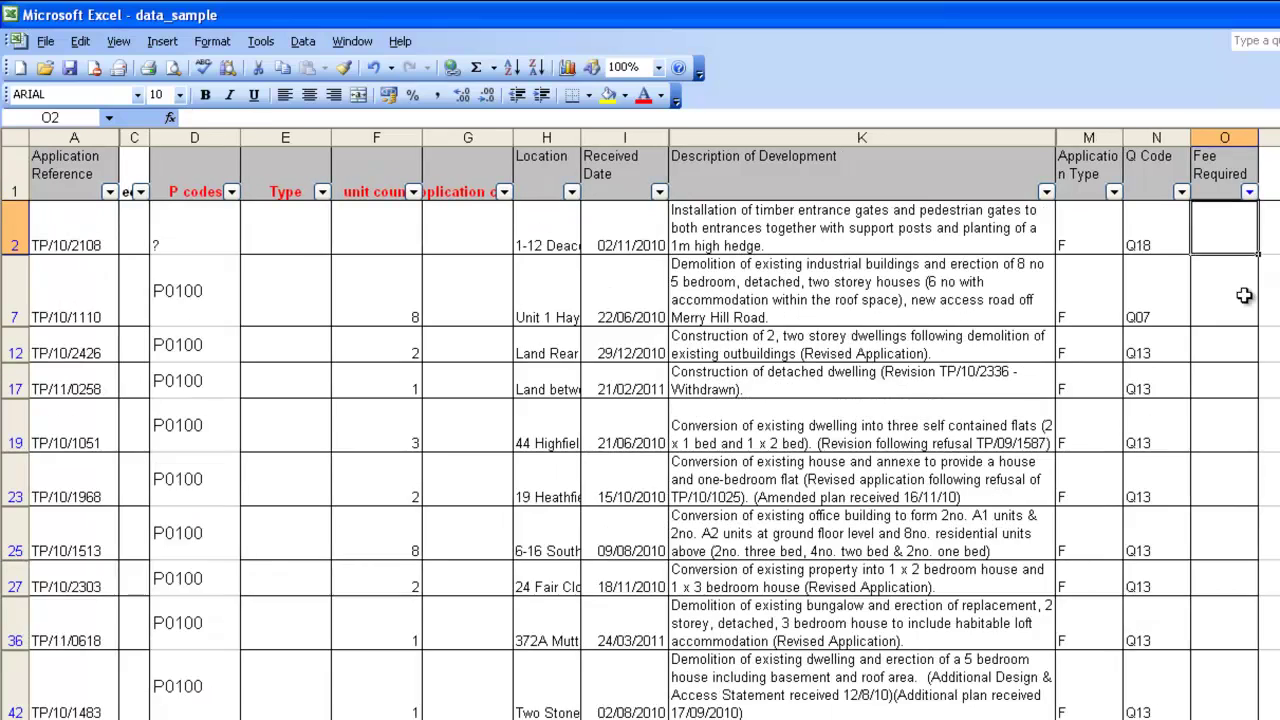
Step: Replace the unit count data field with Fee Required in the layout of the P code pivot table
key(Left)
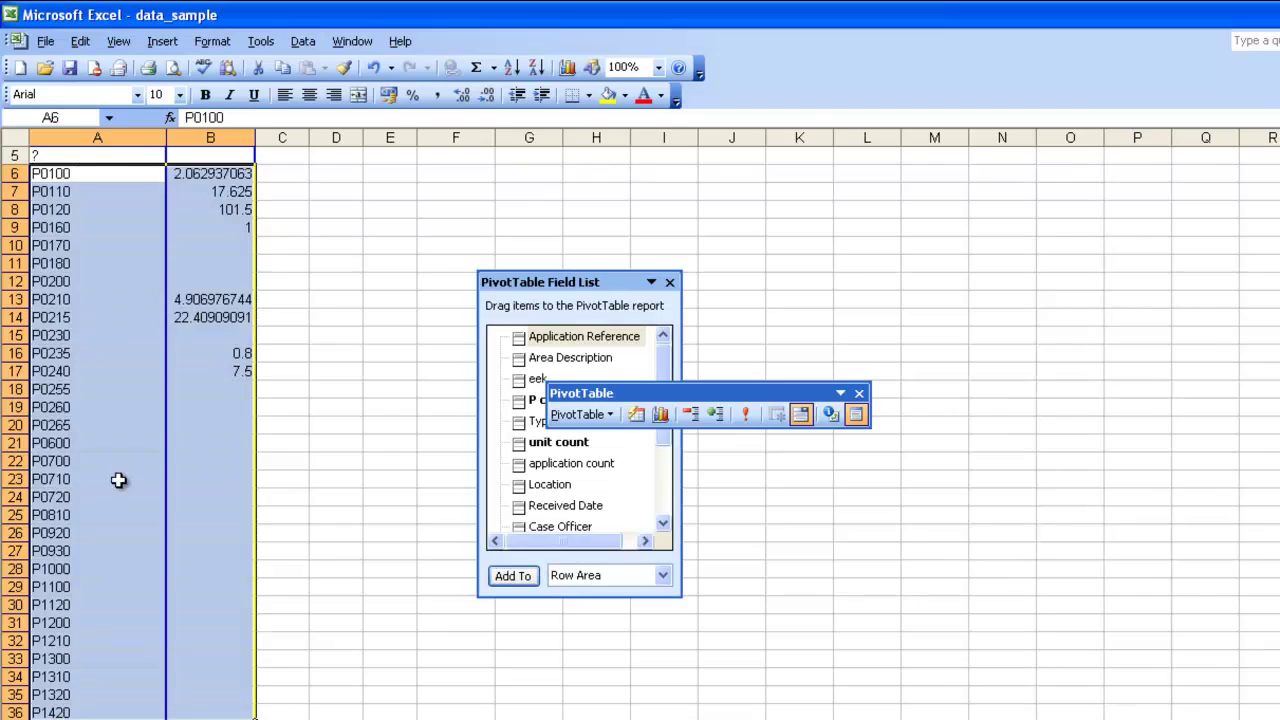
click(120, 477)
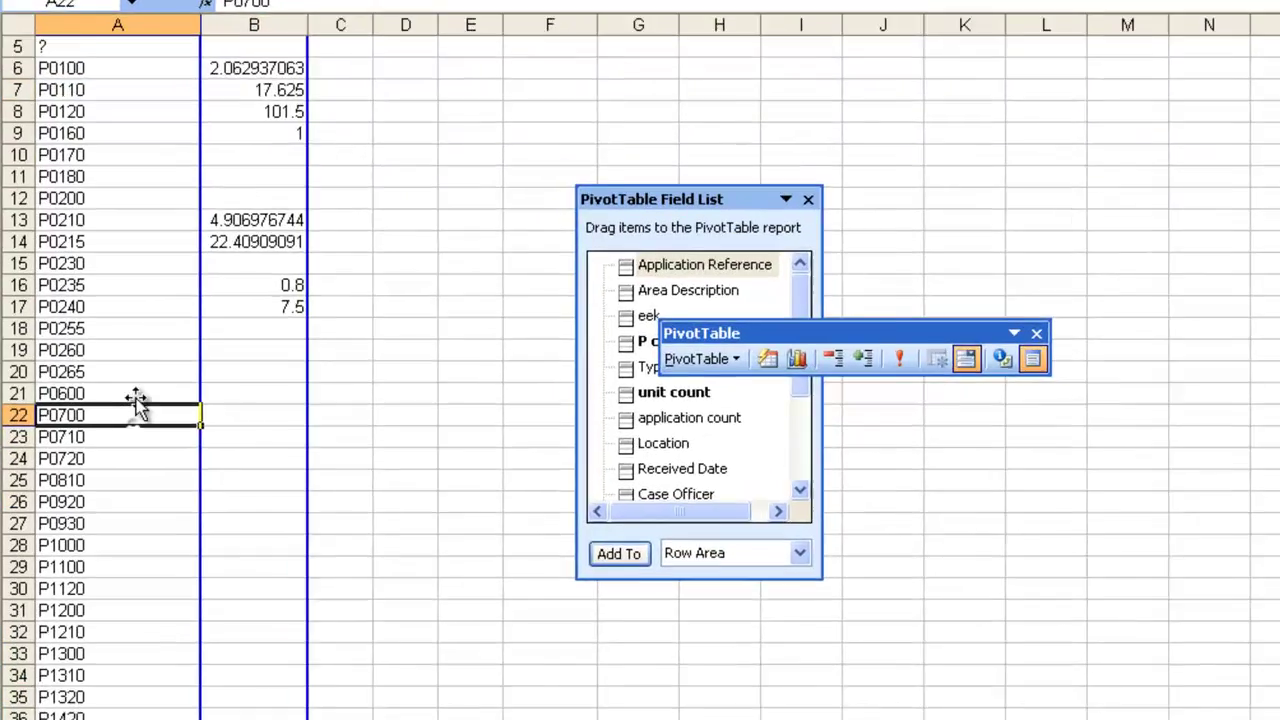
right_click(110, 459)
click(307, 377)
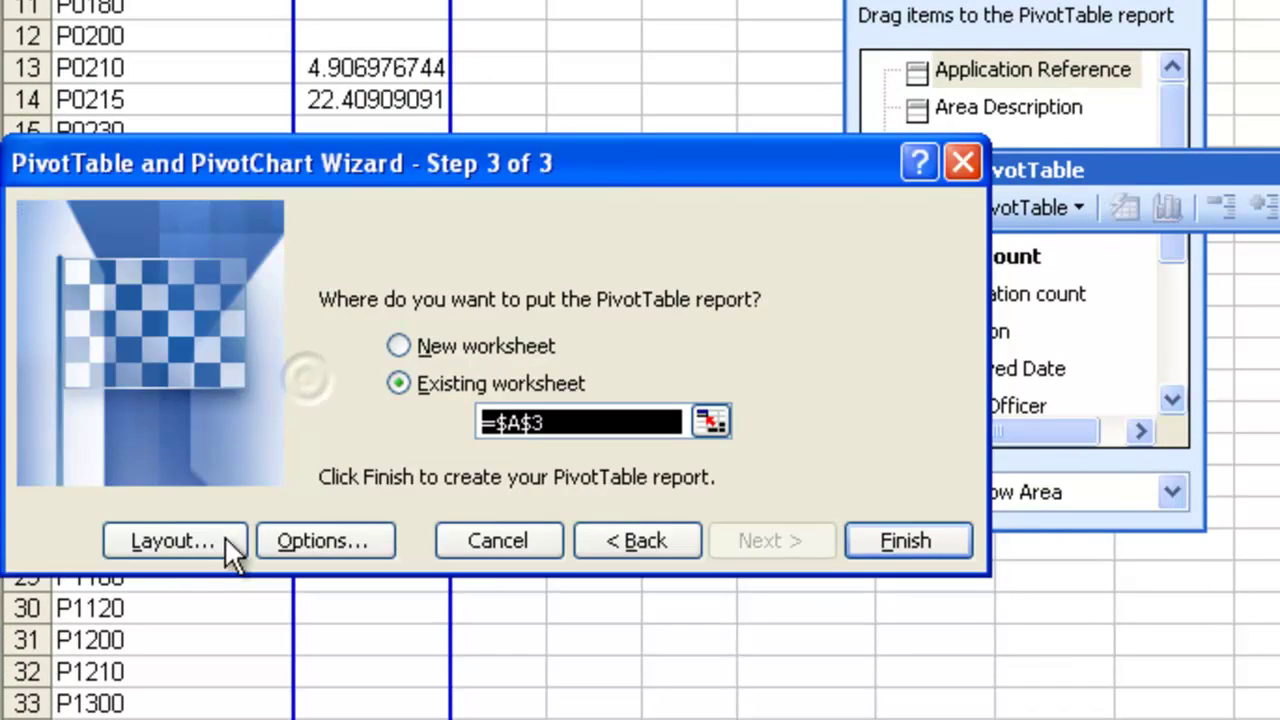
click(224, 535)
drag(465, 405, 560, 258)
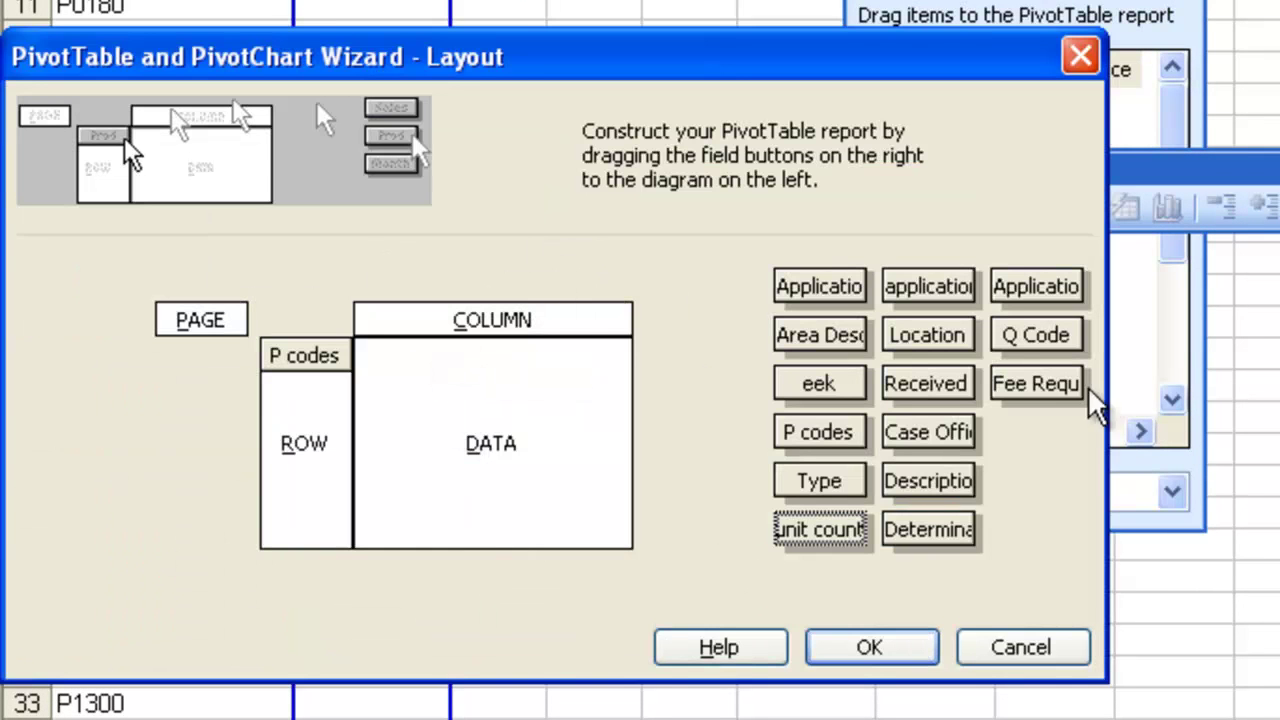
drag(1043, 406, 486, 394)
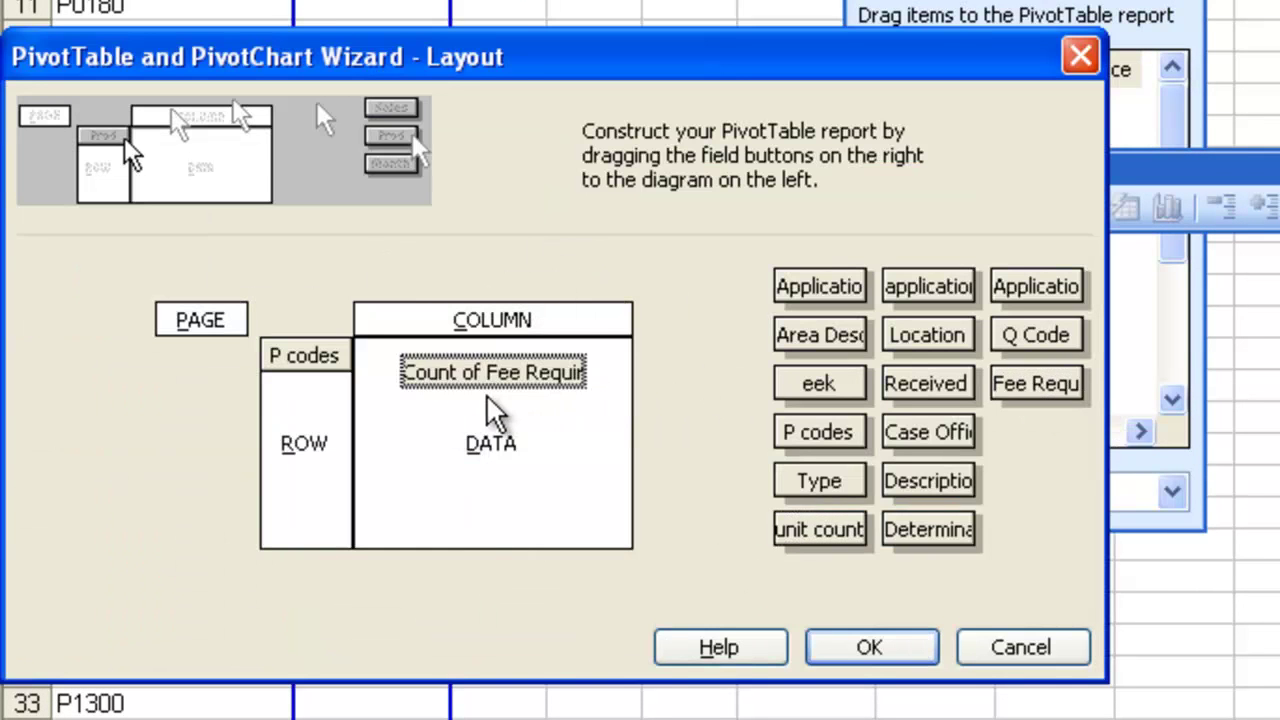
Step: Summarise the Fee Required field by Count Nums, apply the layout and refresh the pivot table's data
double_click(462, 390)
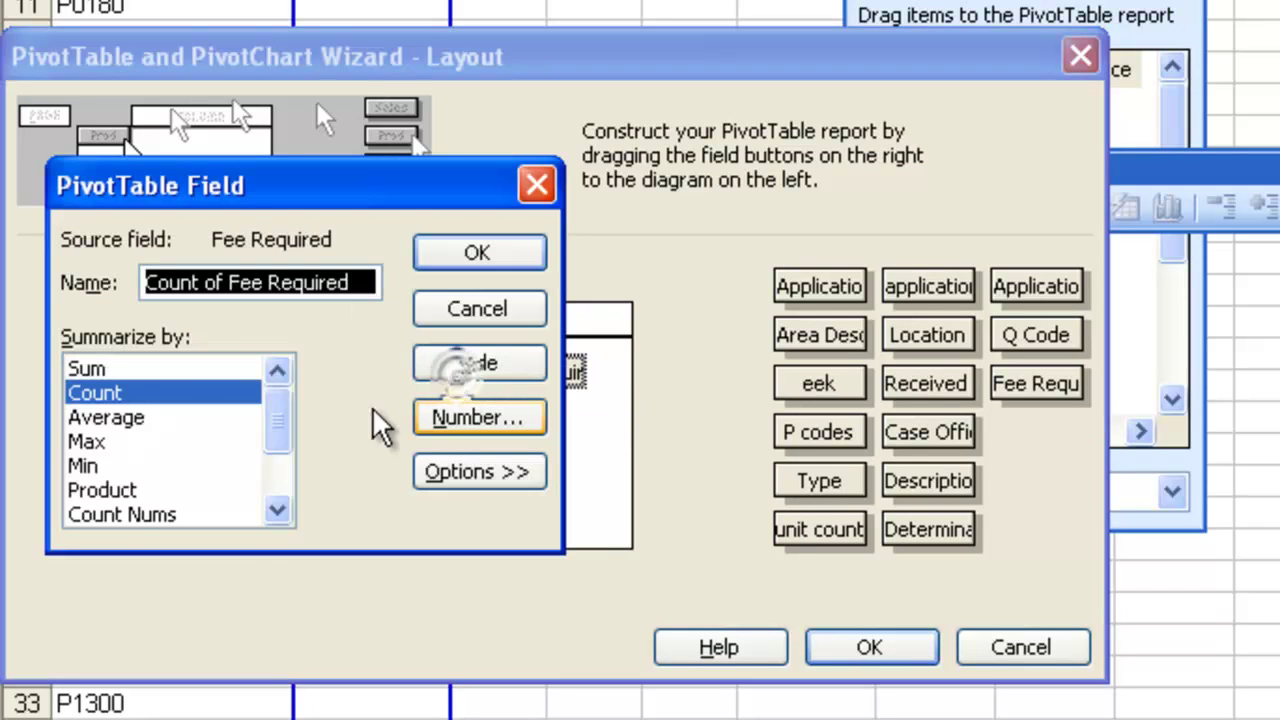
click(158, 514)
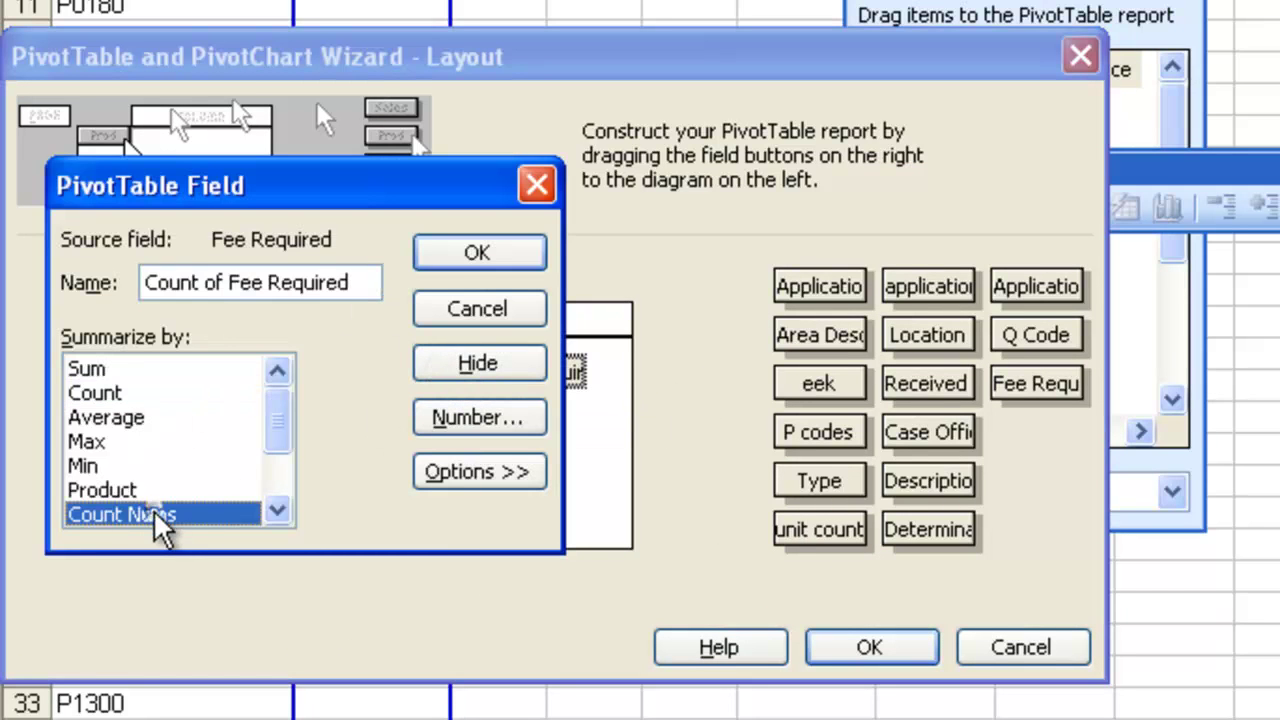
click(470, 252)
click(866, 660)
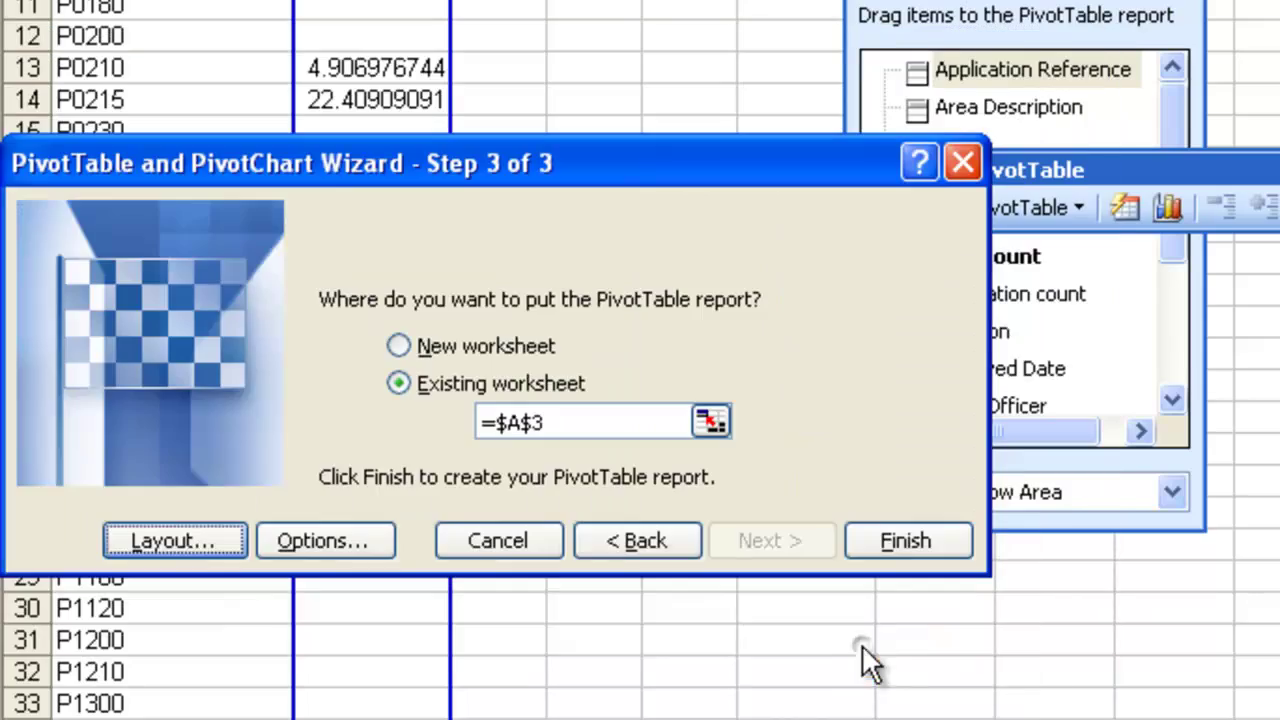
click(864, 548)
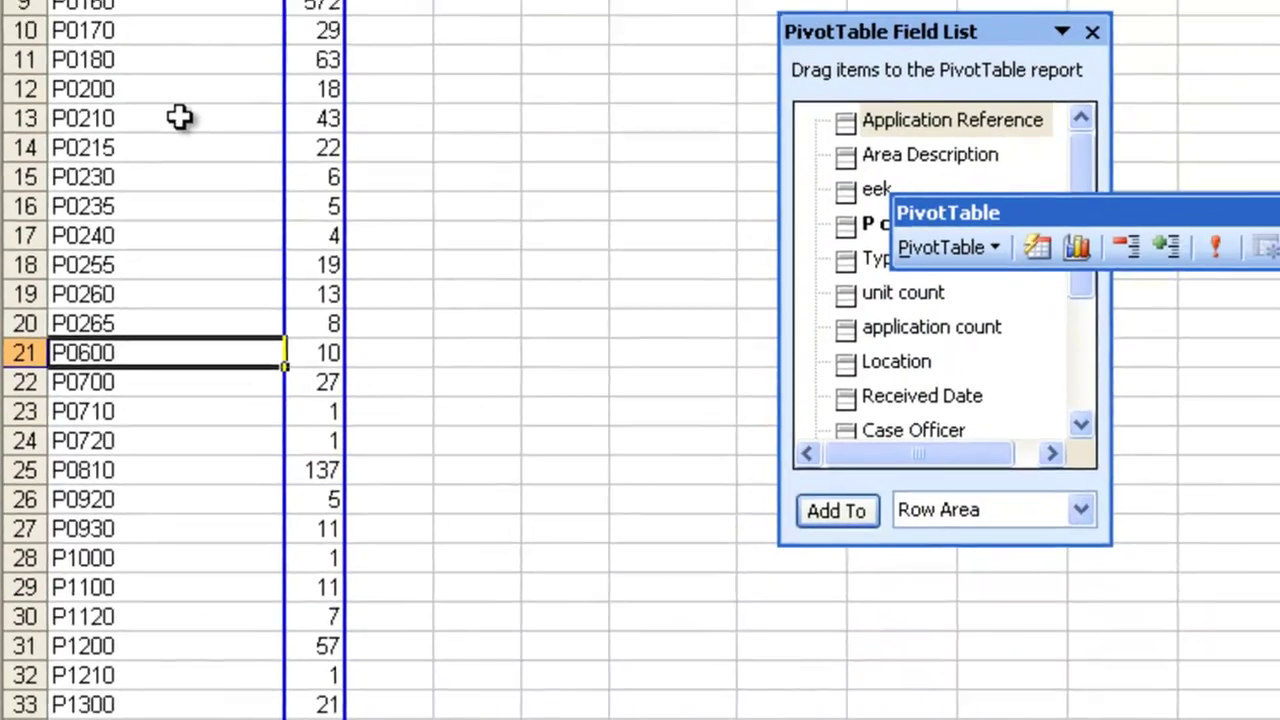
right_click(198, 71)
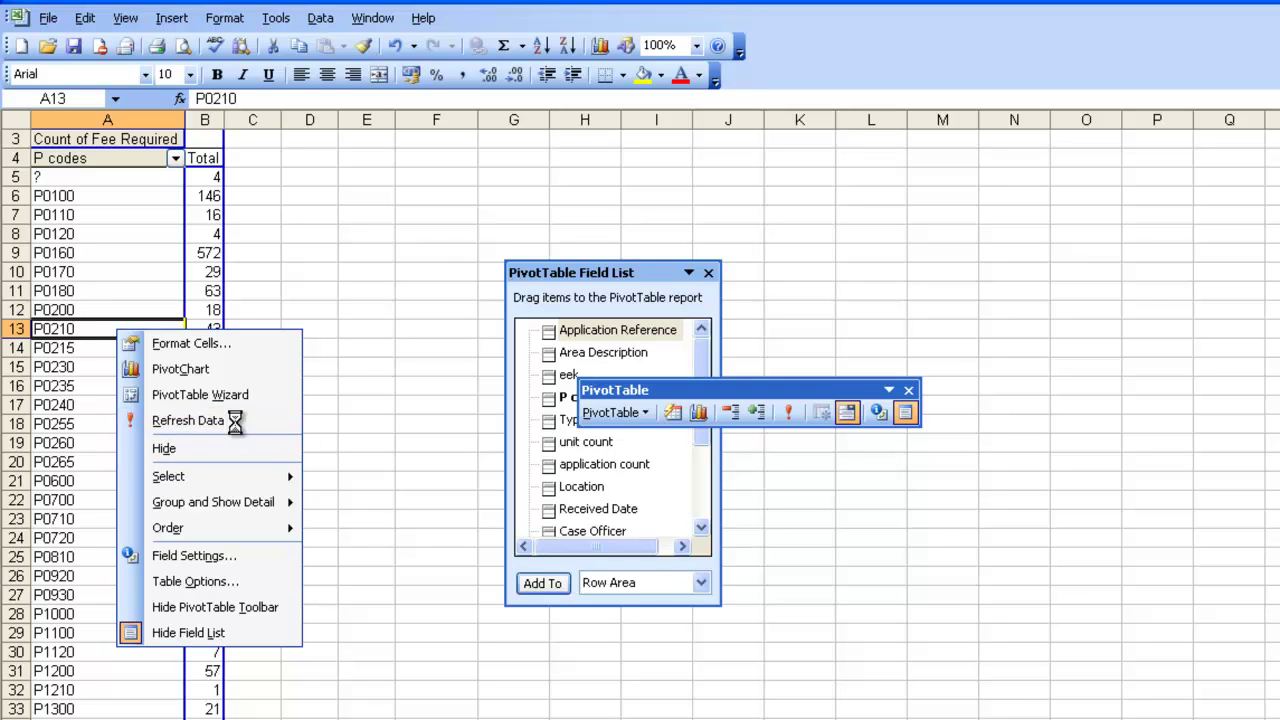
click(235, 422)
Step: Copy the pivot table's fee counts for P0100 to P1420 into the fees column of Sheet3, starting at H3
click(204, 196)
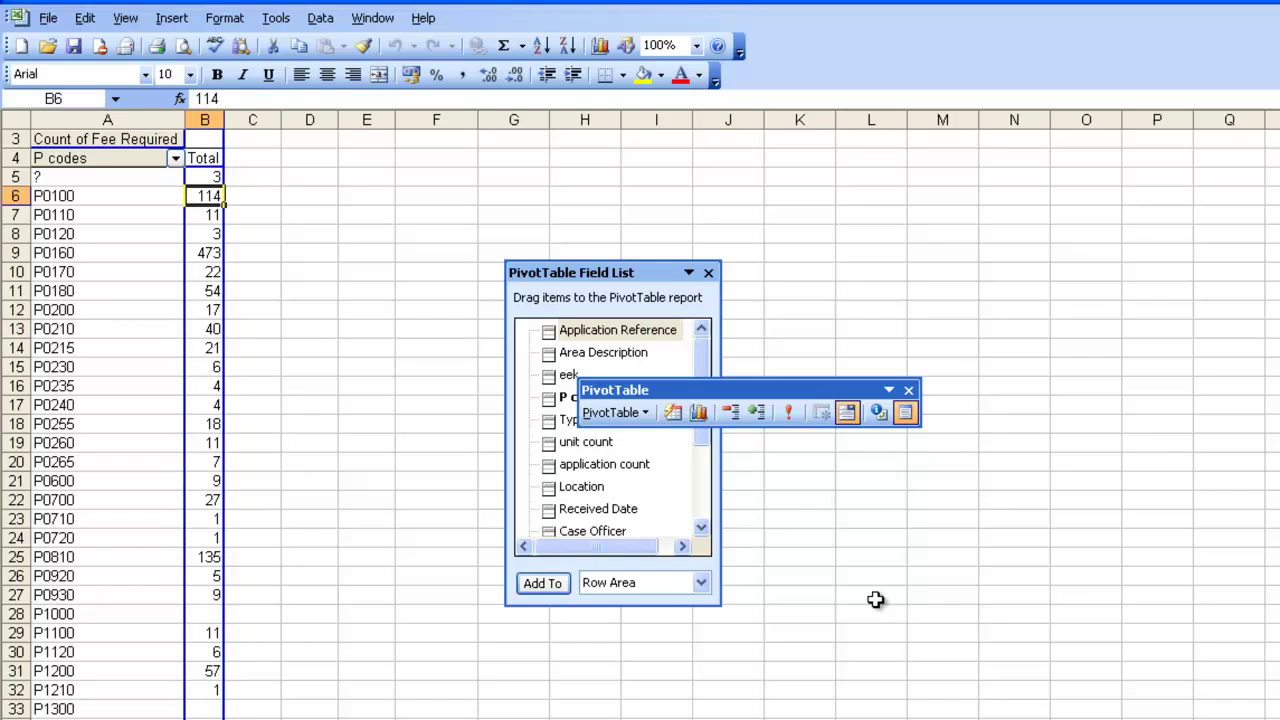
key(shift+Down)
key(shift+Down)
key(shift+Down)
key(shift+Down)
key(shift+Down)
key(shift+Down)
key(shift+Down)
key(shift+Down)
key(shift+Down)
key(shift+Down)
key(shift+Down)
key(shift+Down)
key(shift+Down)
key(shift+Down)
key(shift+Down)
key(shift+Down)
key(shift+Down)
key(shift+Down)
key(shift+Down)
key(shift+Down)
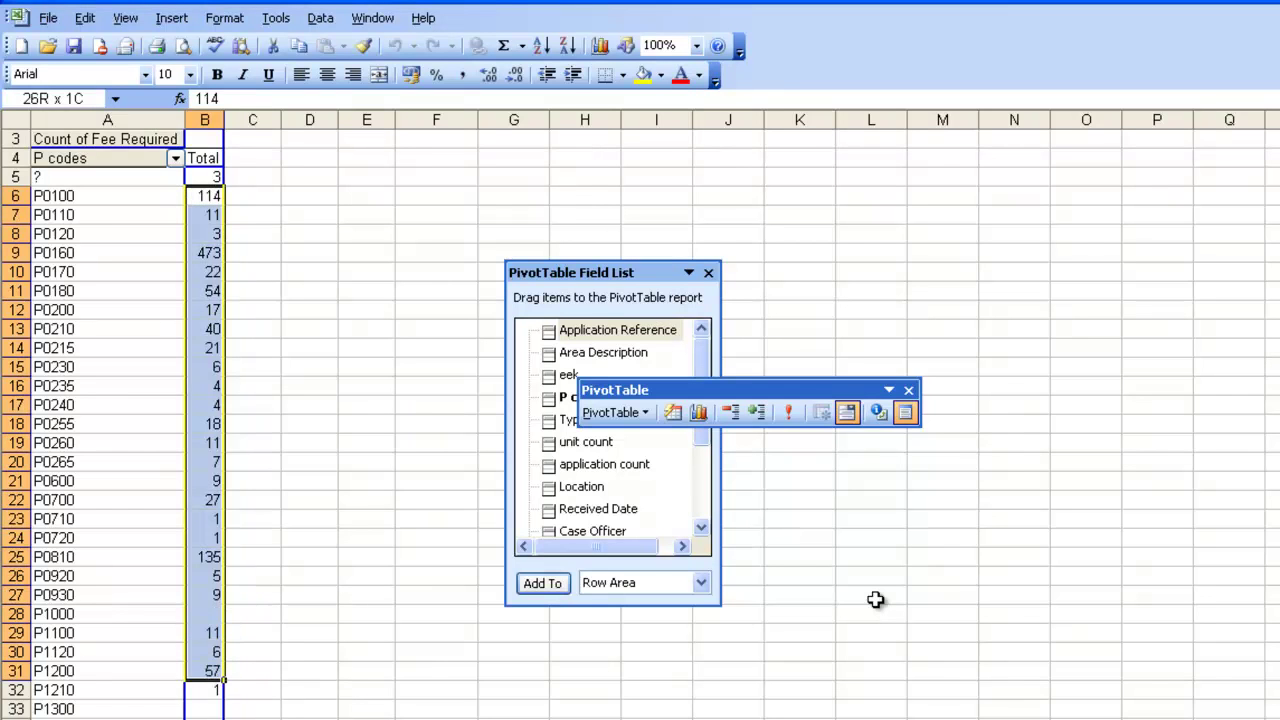
key(shift+Down)
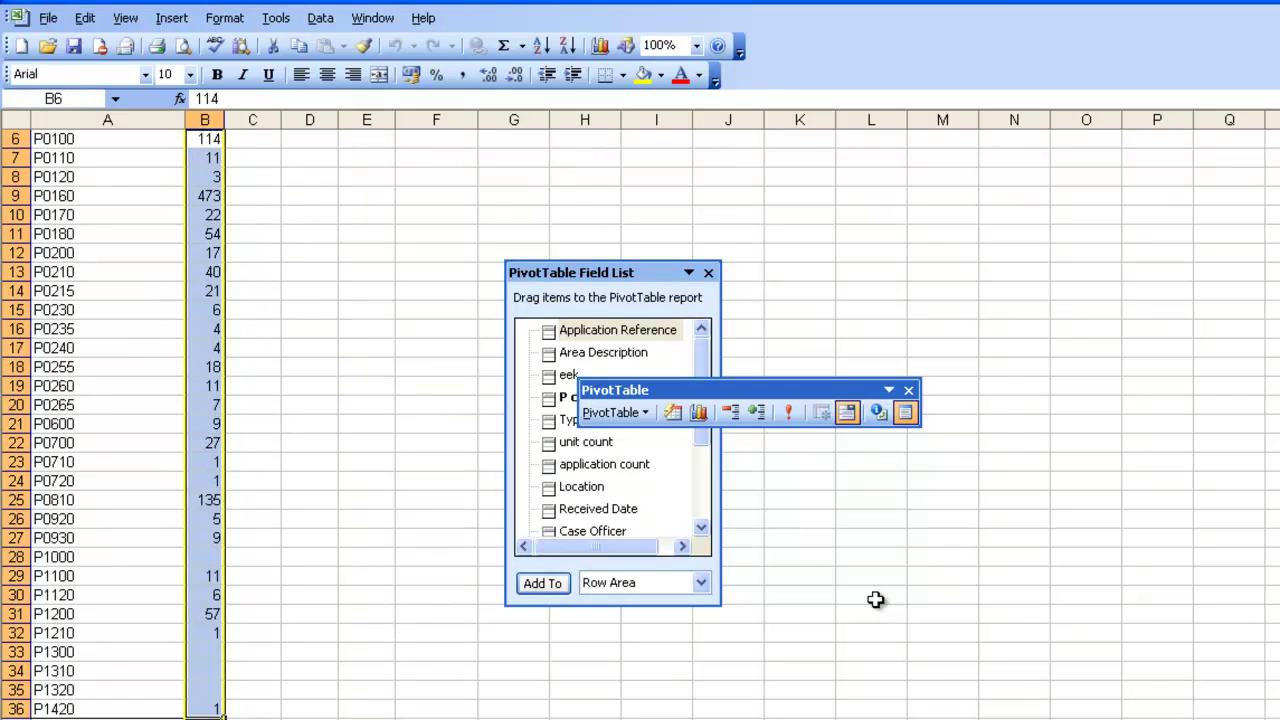
key(ctrl+c)
key(ctrl+Page_Up)
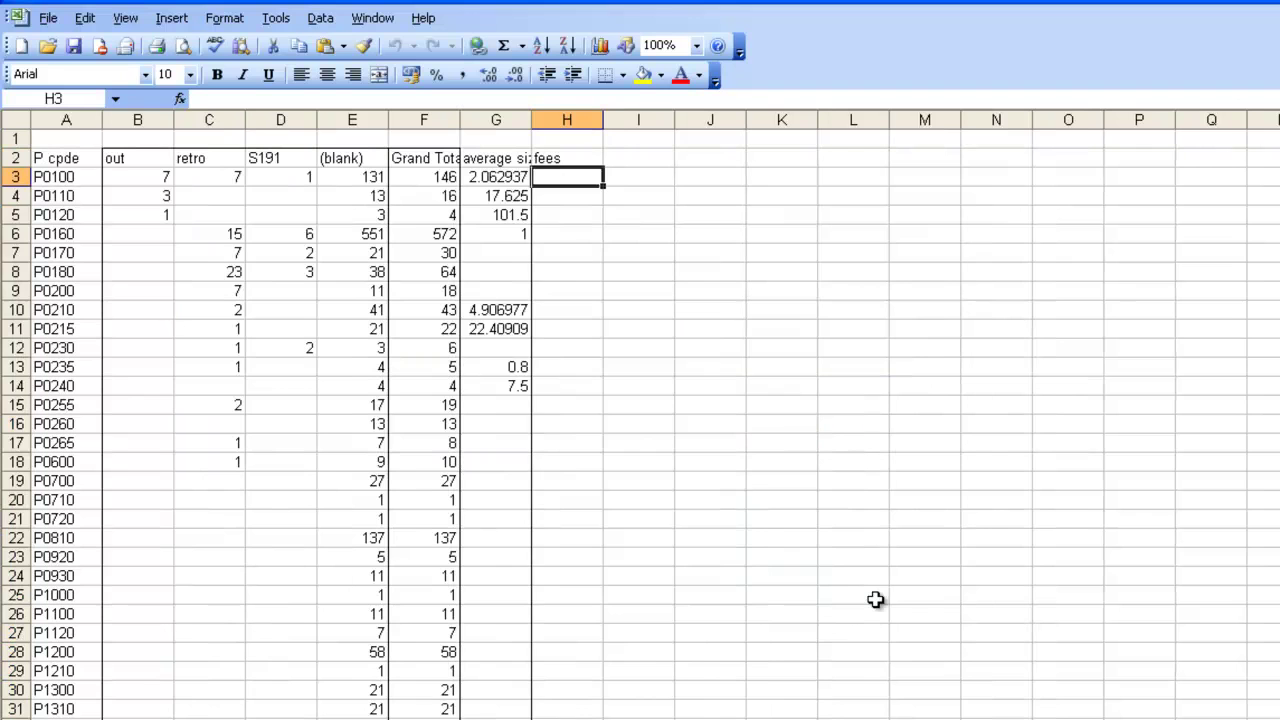
key(ctrl+v)
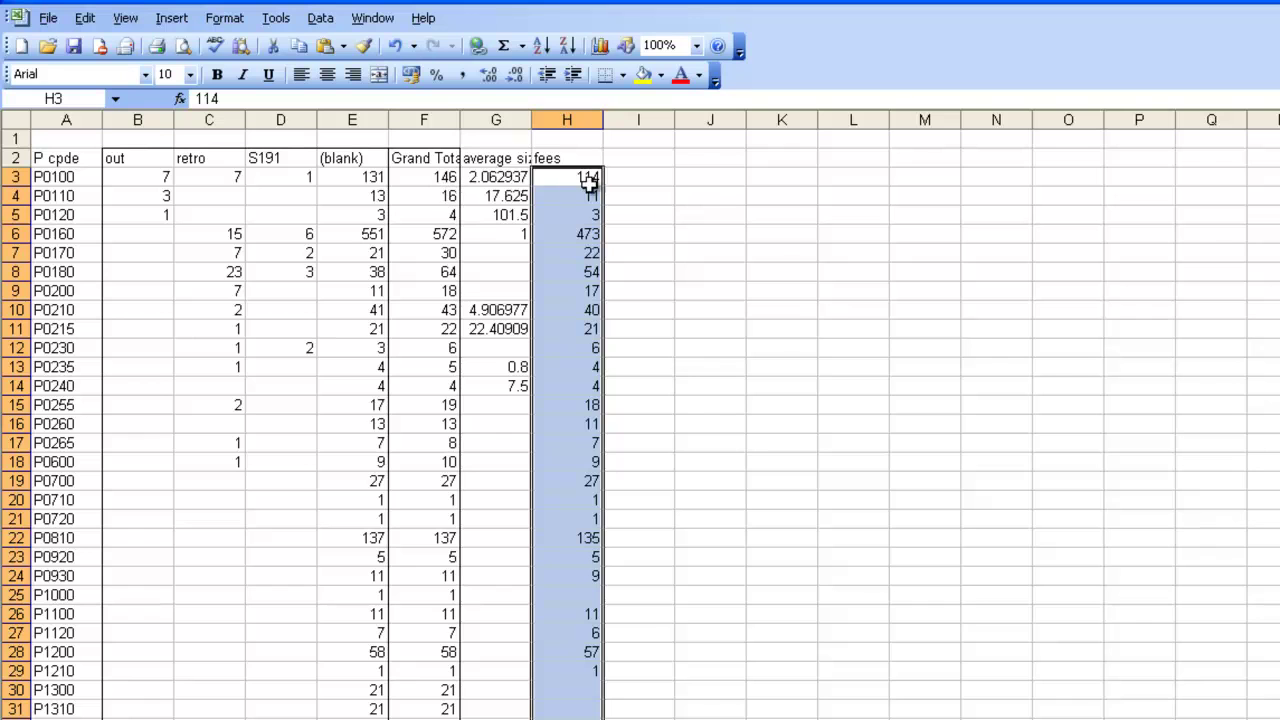
Step: Widen the average size and Grand Total columns on Sheet3 so their headings fit
click(575, 178)
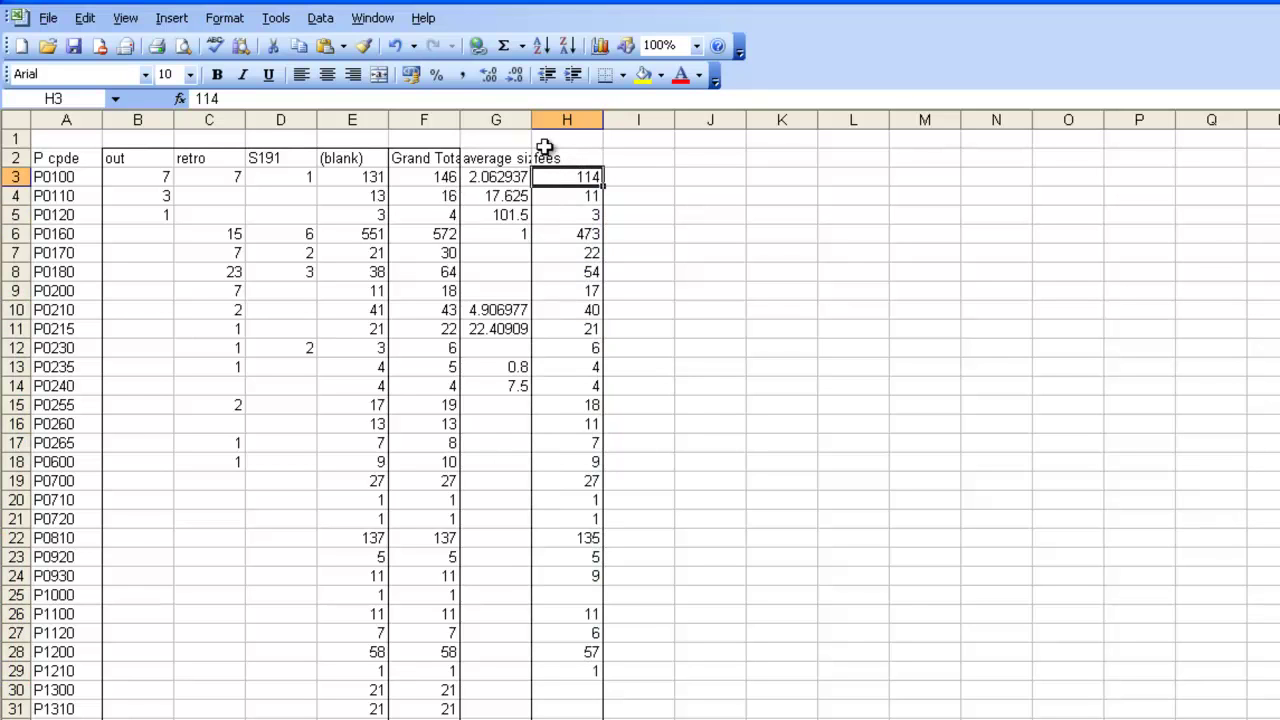
click(640, 160)
key(Escape)
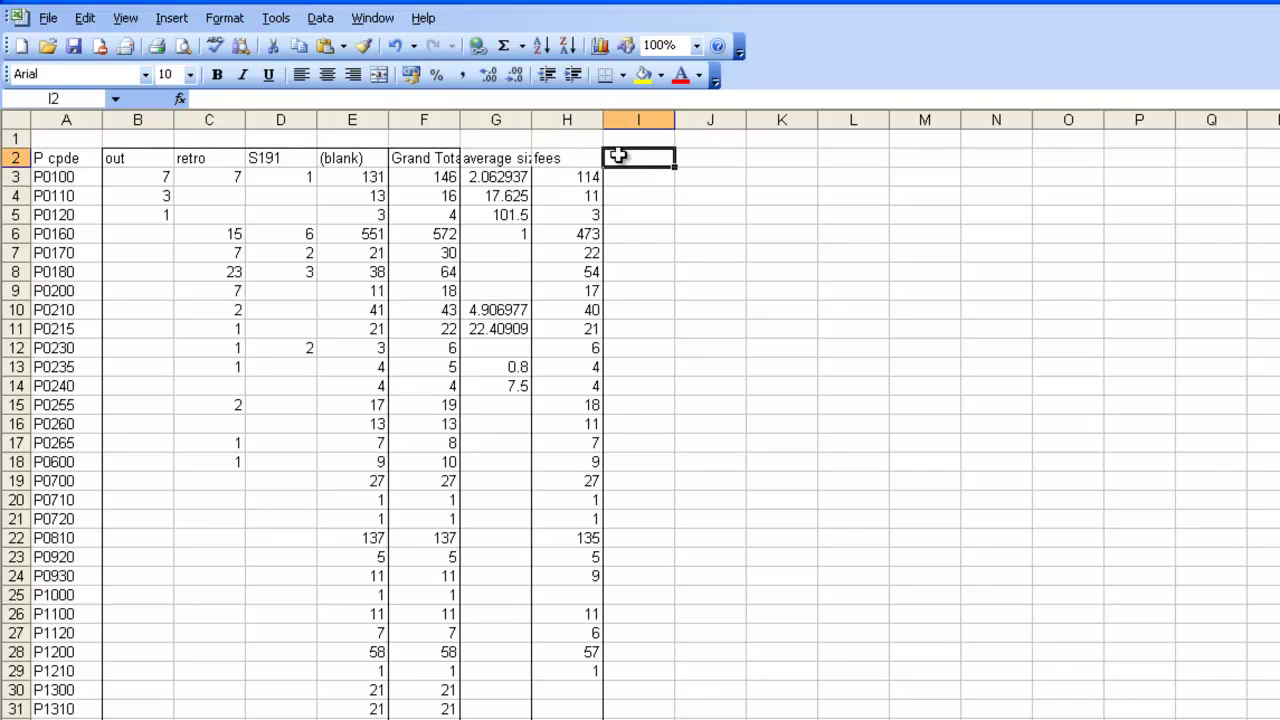
drag(531, 120, 548, 120)
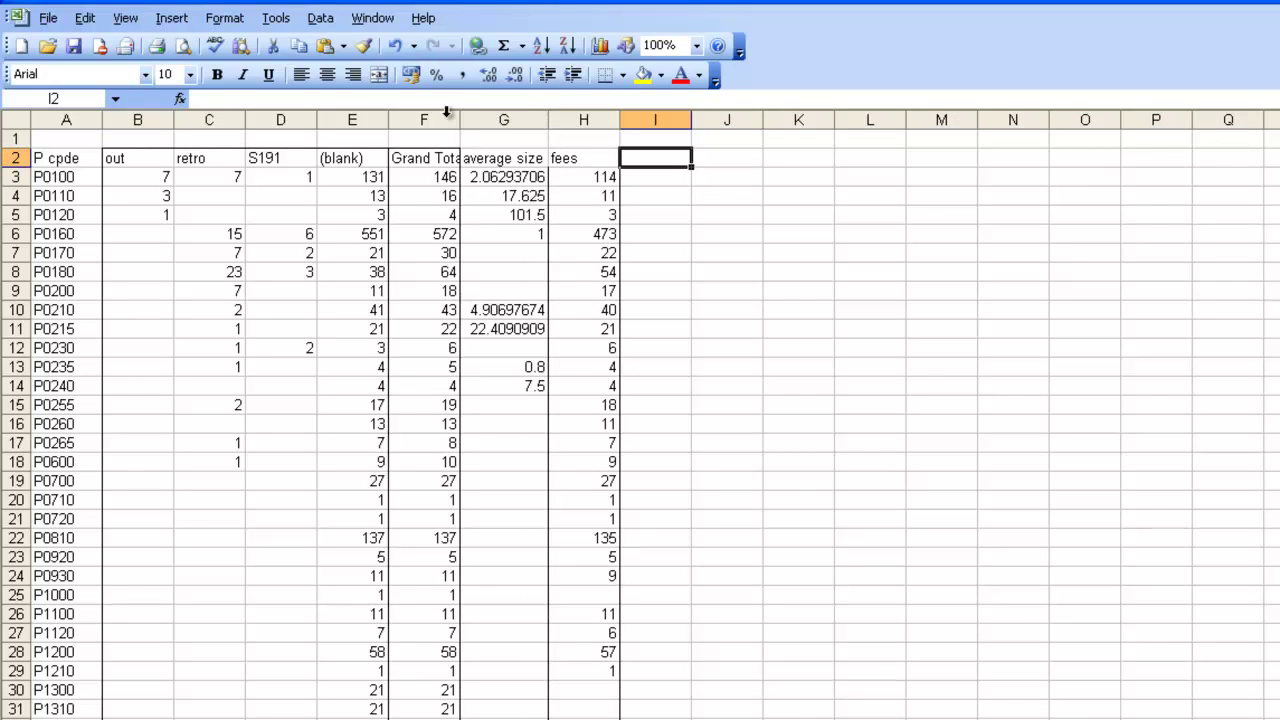
double_click(465, 119)
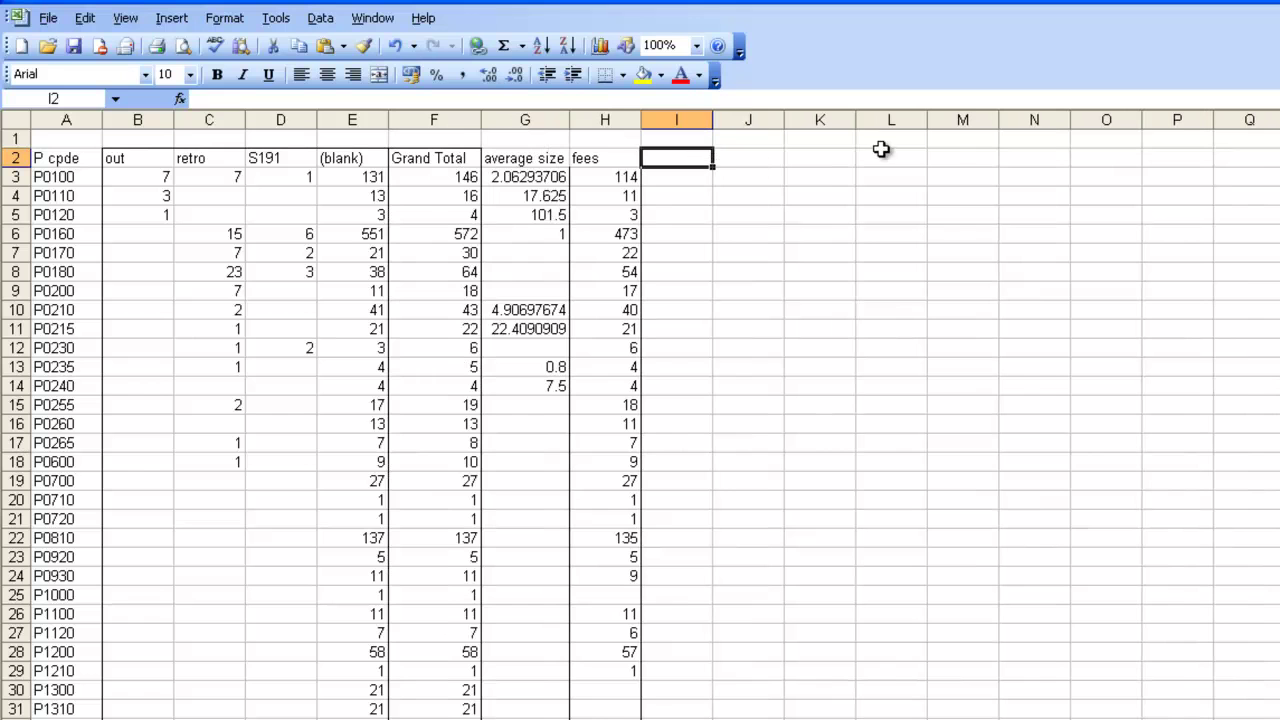
Step: Enter the headings "[projected volume" in I2 and "average size" in J2
text([projec)
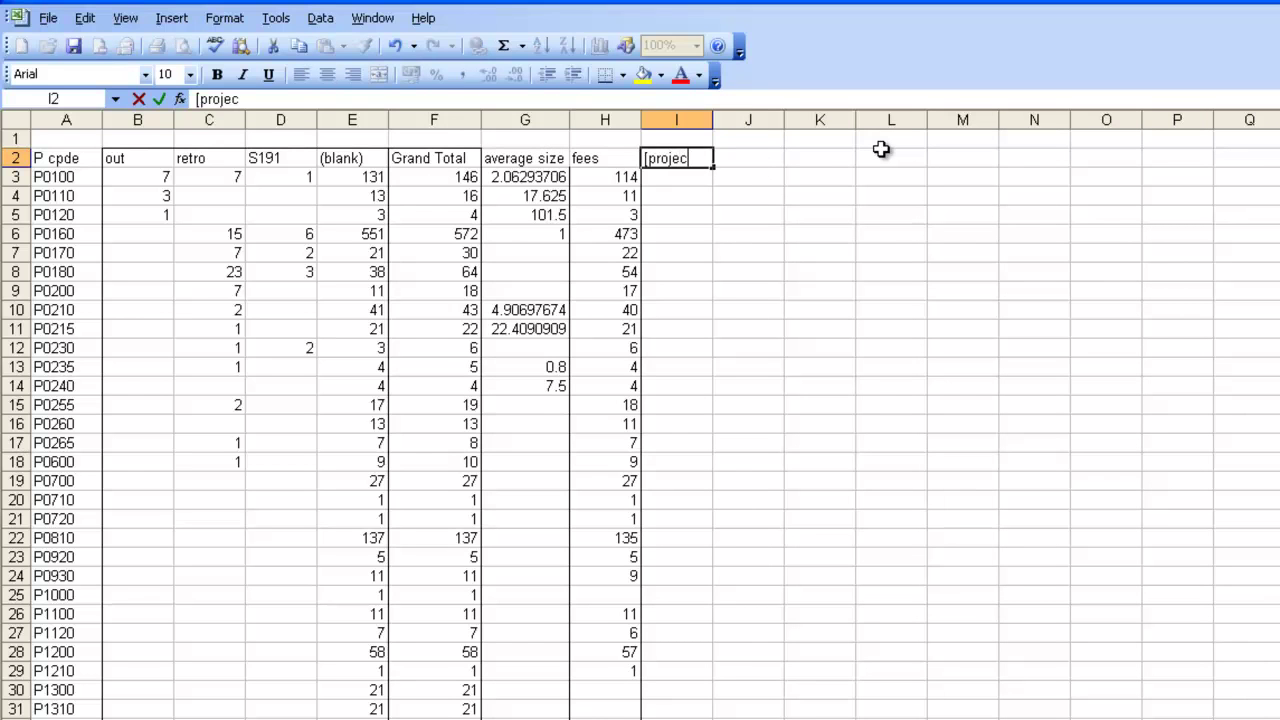
text(ted volume)
key(Tab)
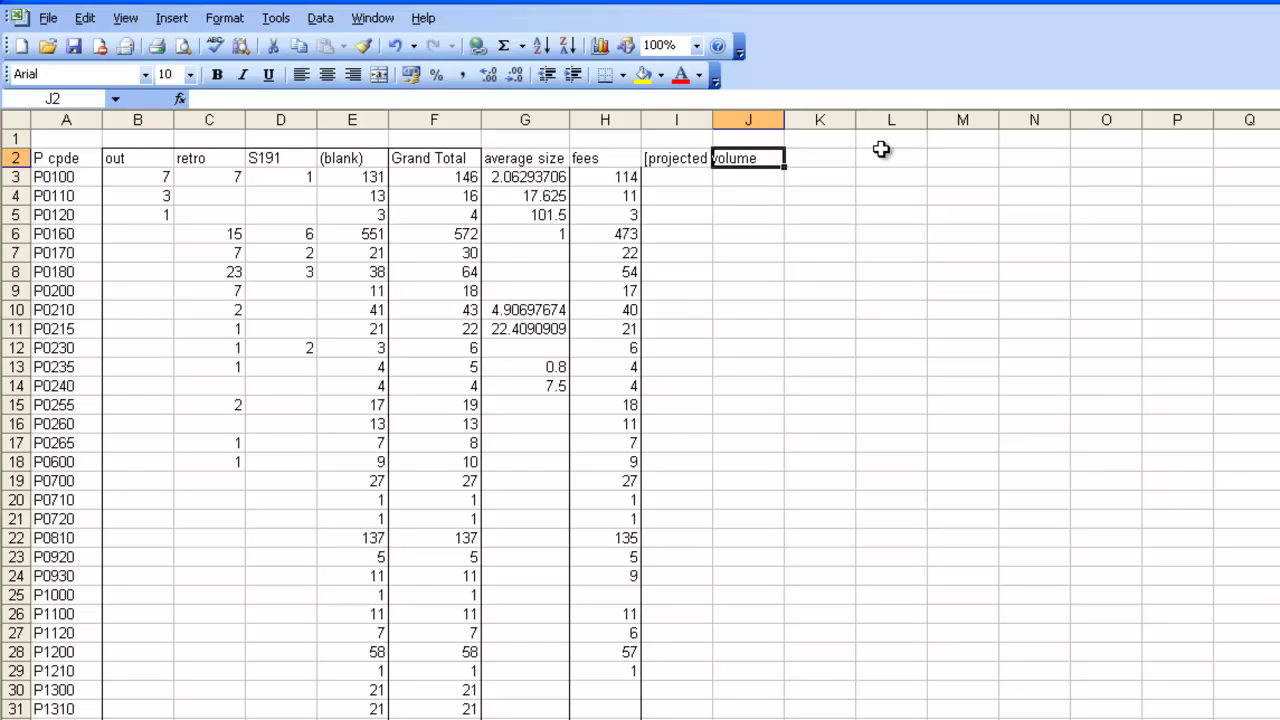
text(average size)
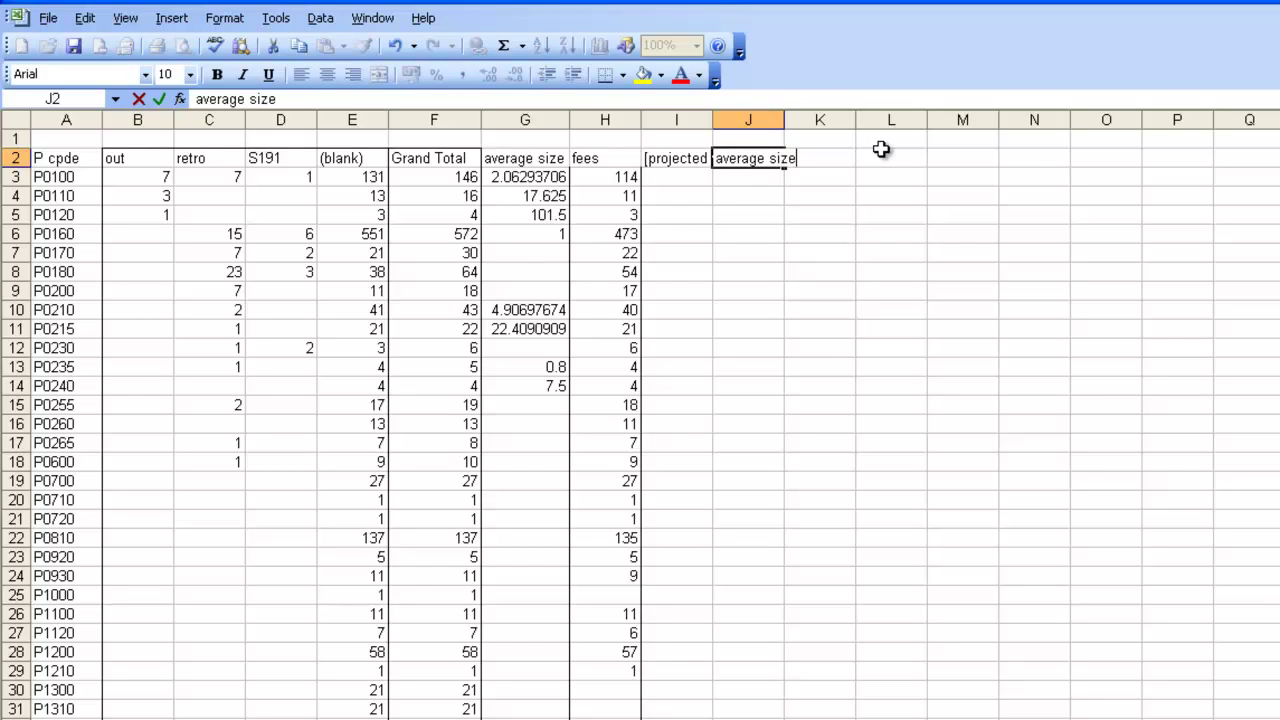
key(shift+Tab)
Step: Format the two new columns, I2 to J33, with a yellow fill and borders around every cell
key(shift+Right)
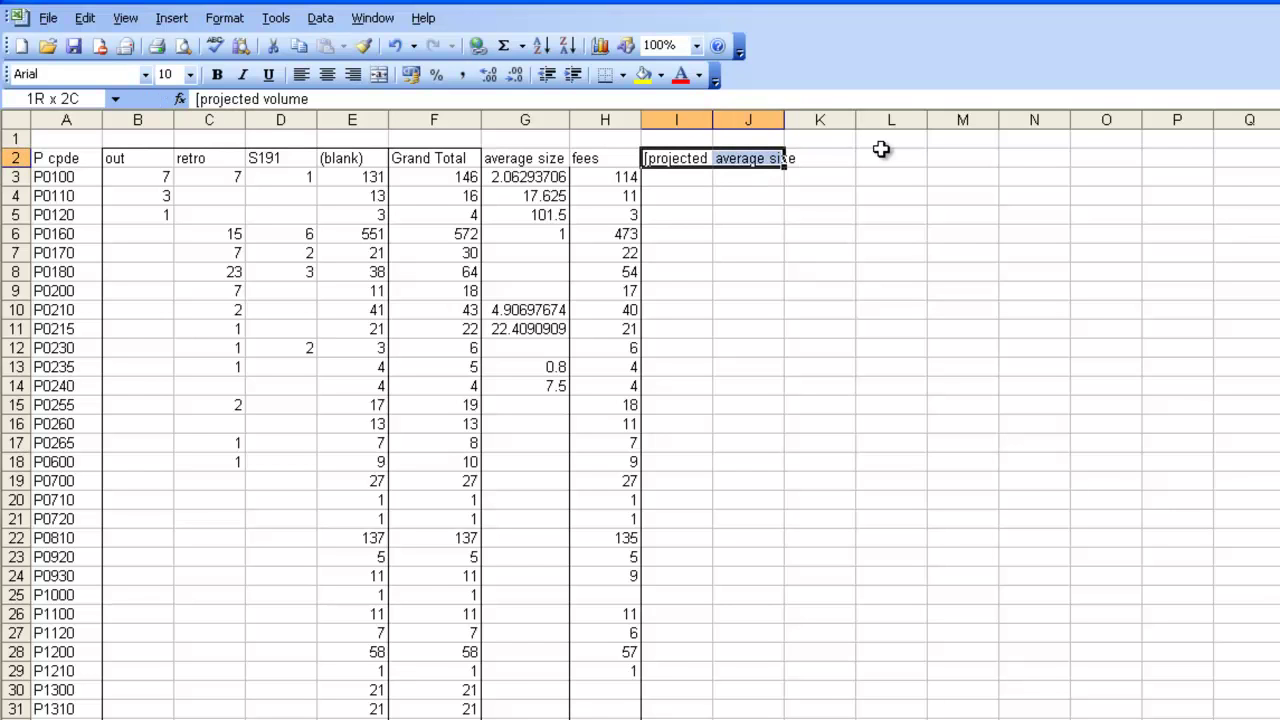
key(shift+Page_Down)
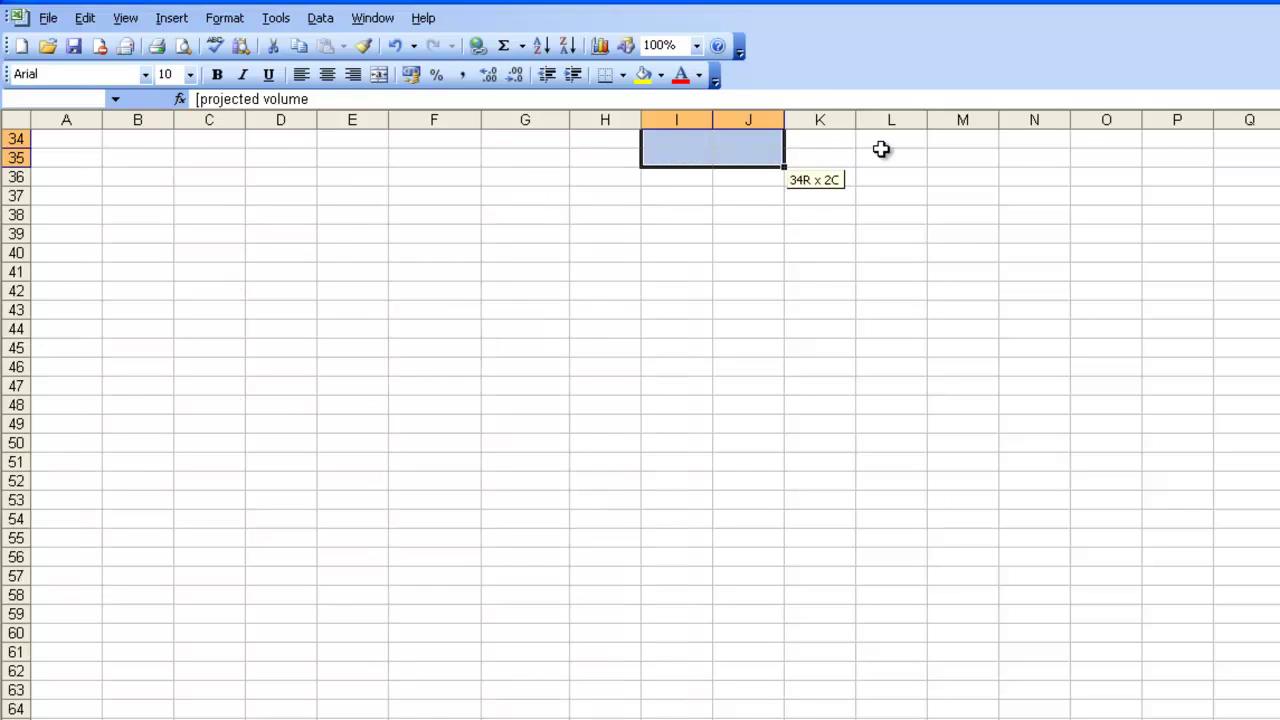
key(shift+Up)
key(shift+Up)
key(shift+Up)
key(shift+Down)
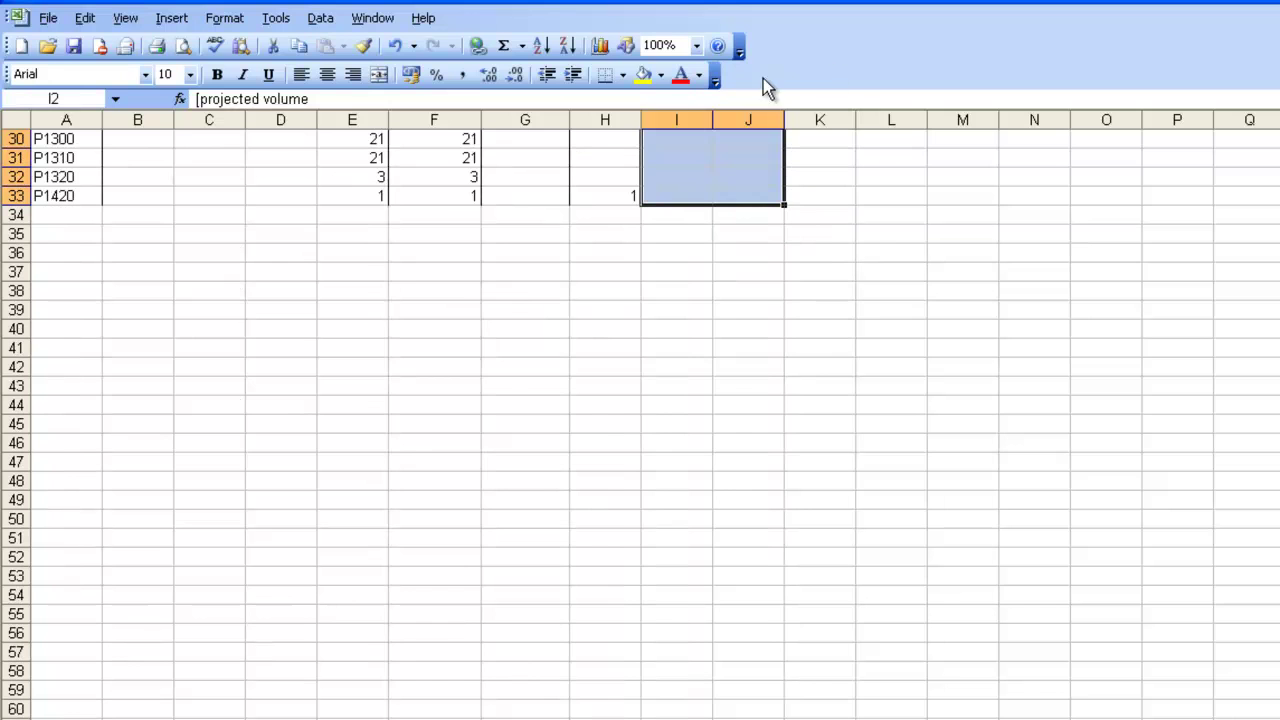
click(644, 76)
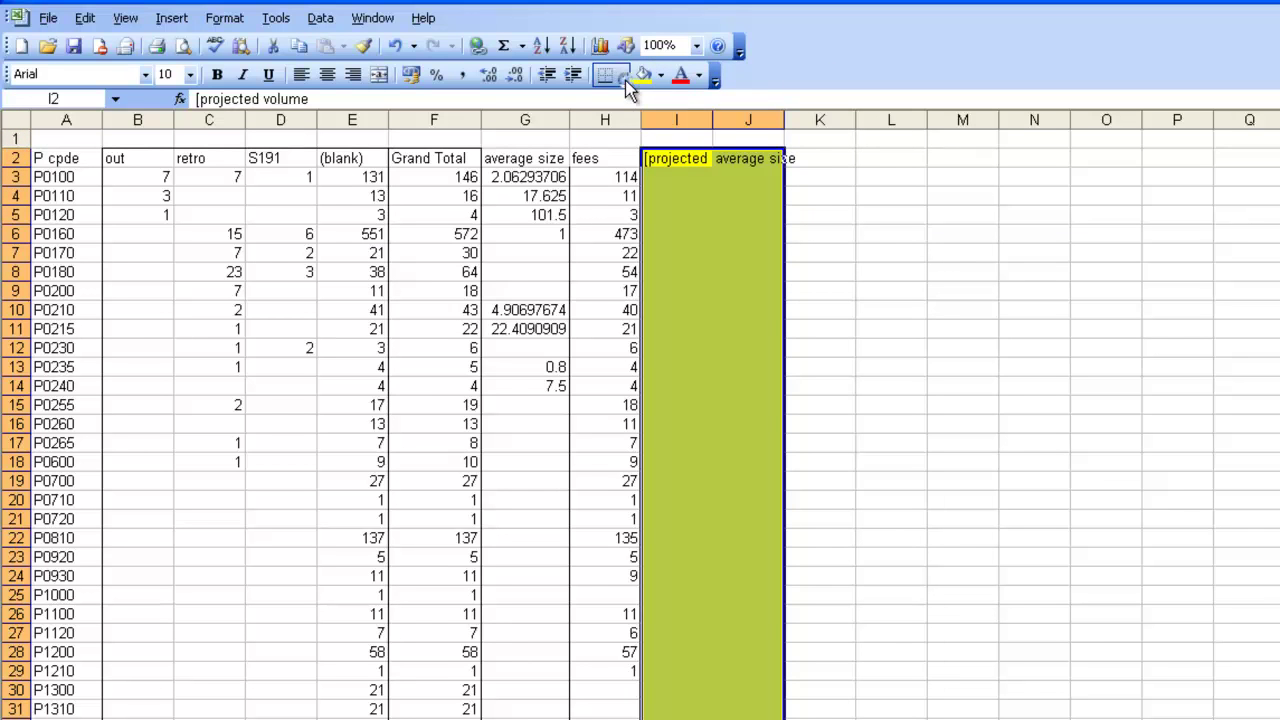
click(622, 75)
click(708, 178)
Step: Enter a projected volume of 130 and an average size of 2 for P0100
click(684, 180)
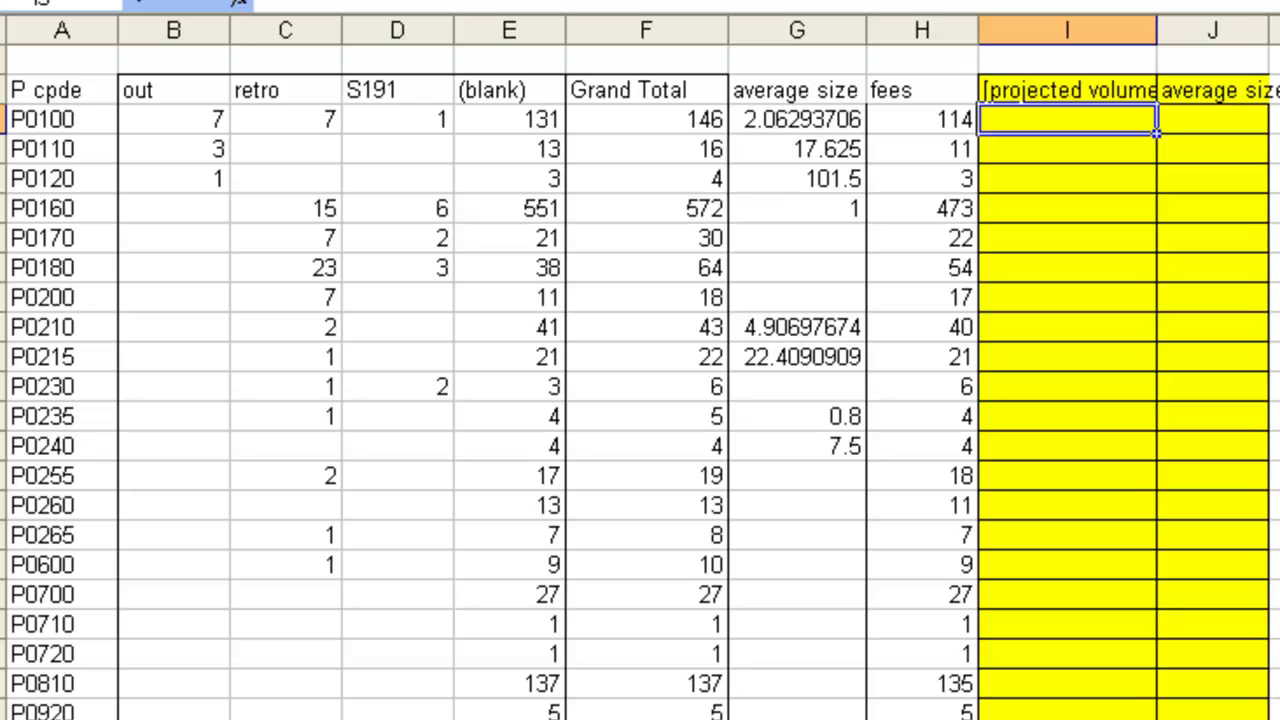
text(130)
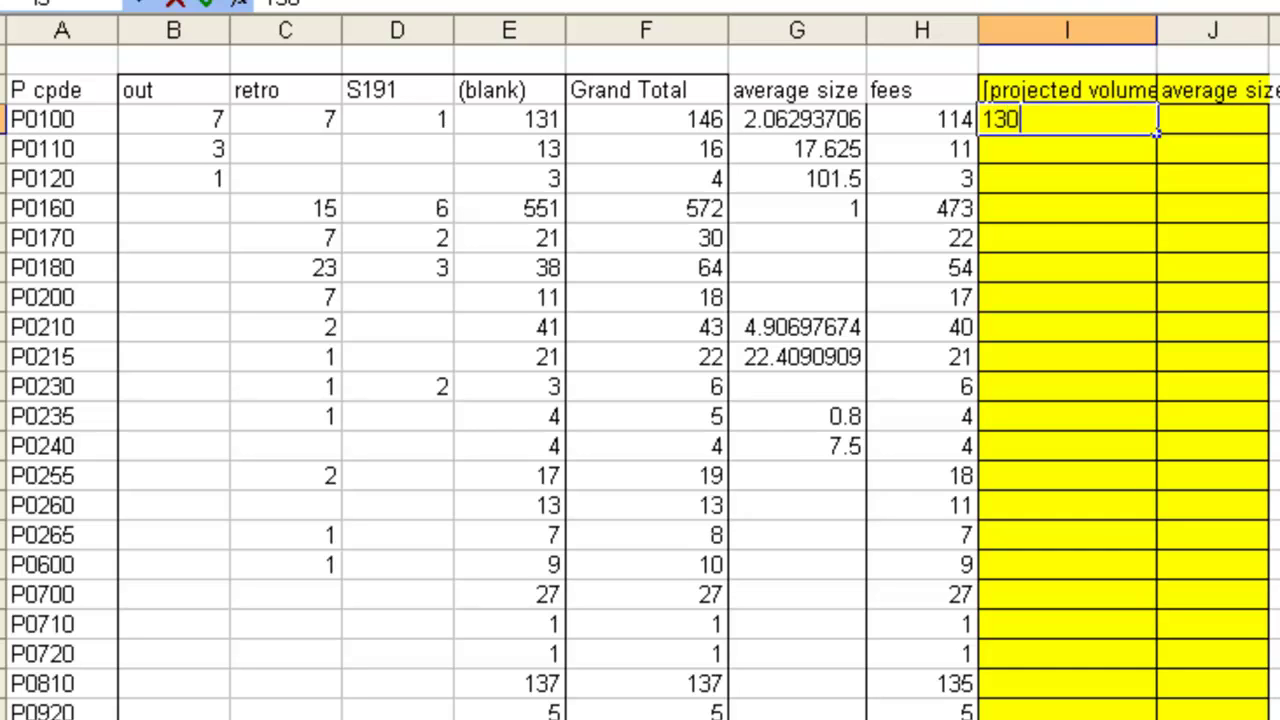
key(Return)
click(1212, 119)
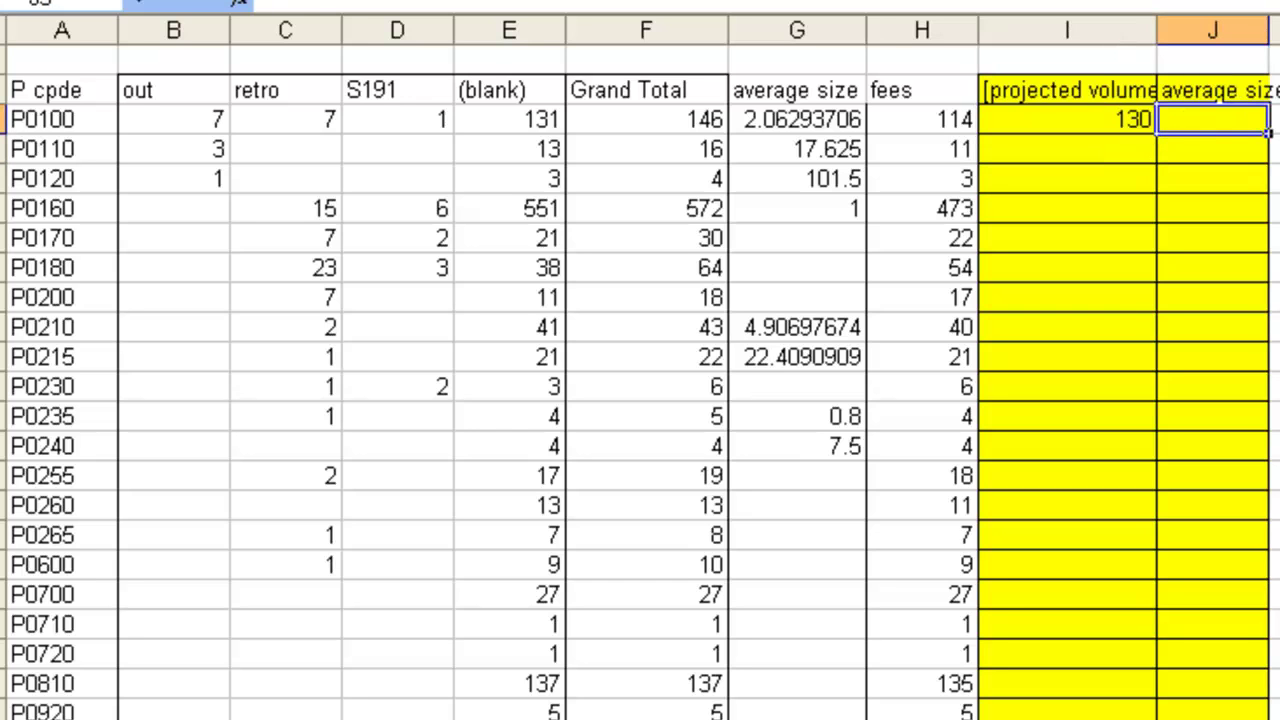
text(2)
key(Return)
Step: Enter a projected volume of 14 and an average size of 18 for P0110
click(1067, 149)
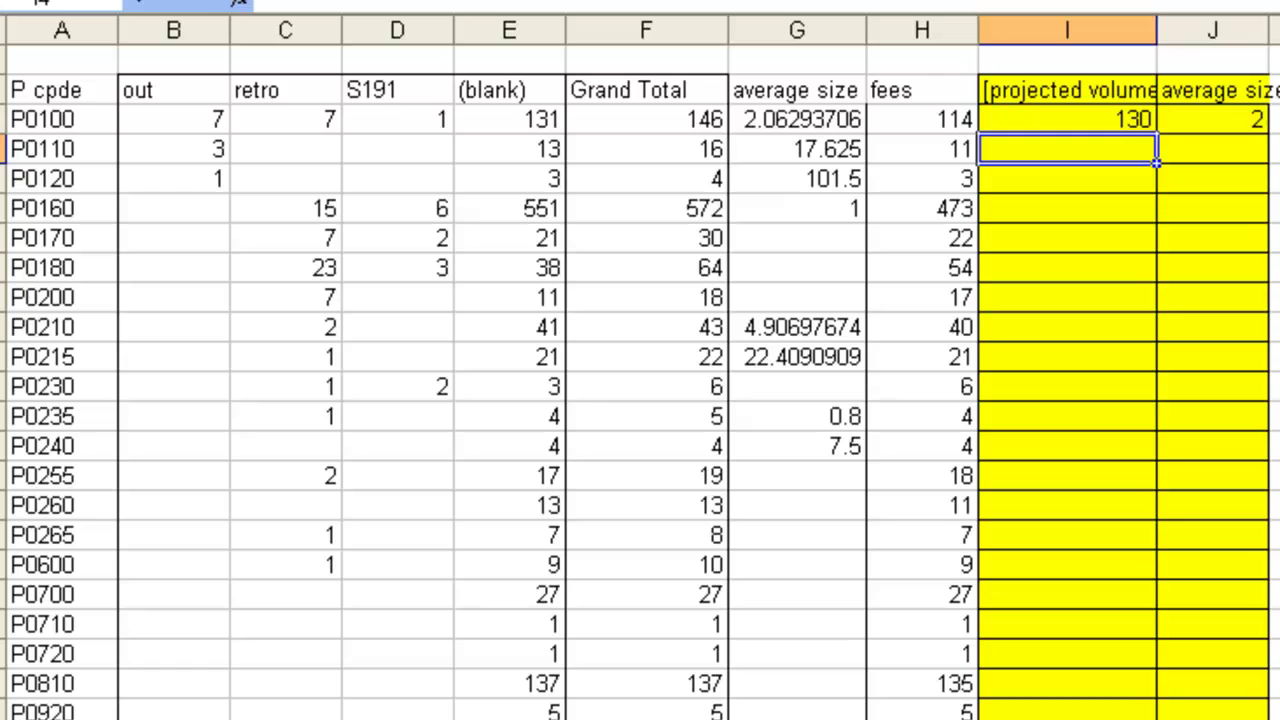
text(14)
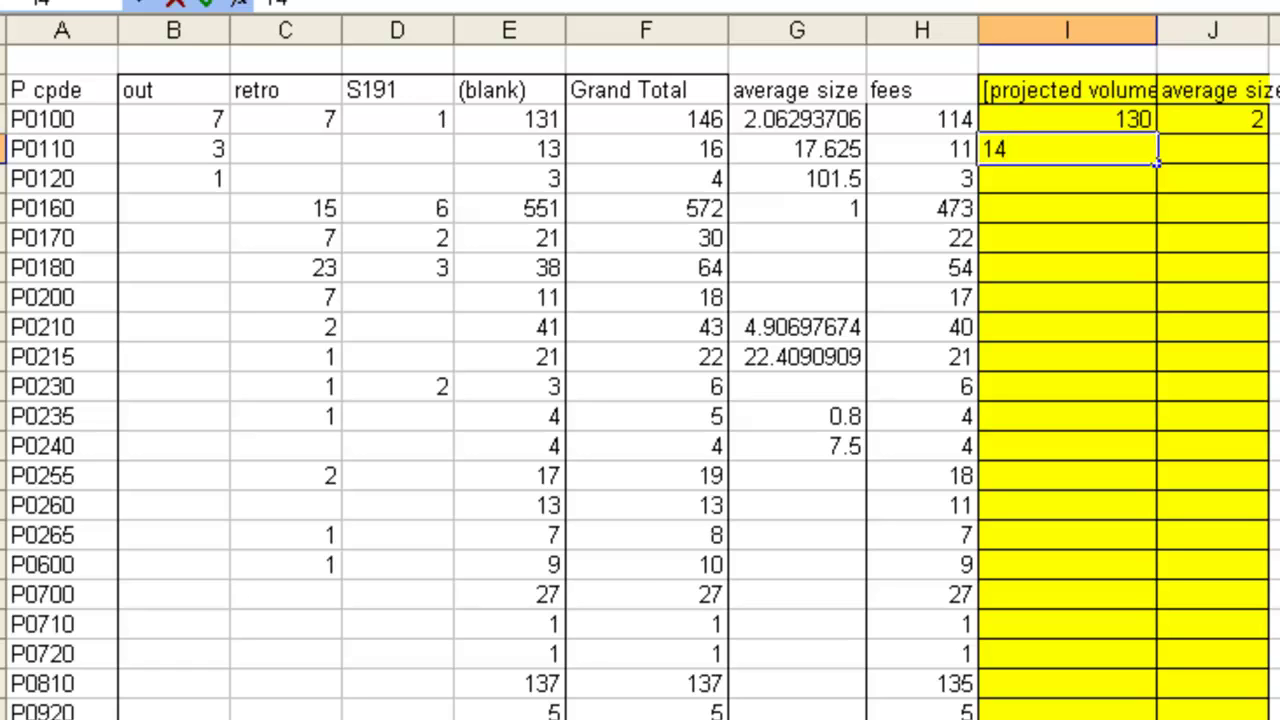
key(Return)
click(1212, 149)
text(18)
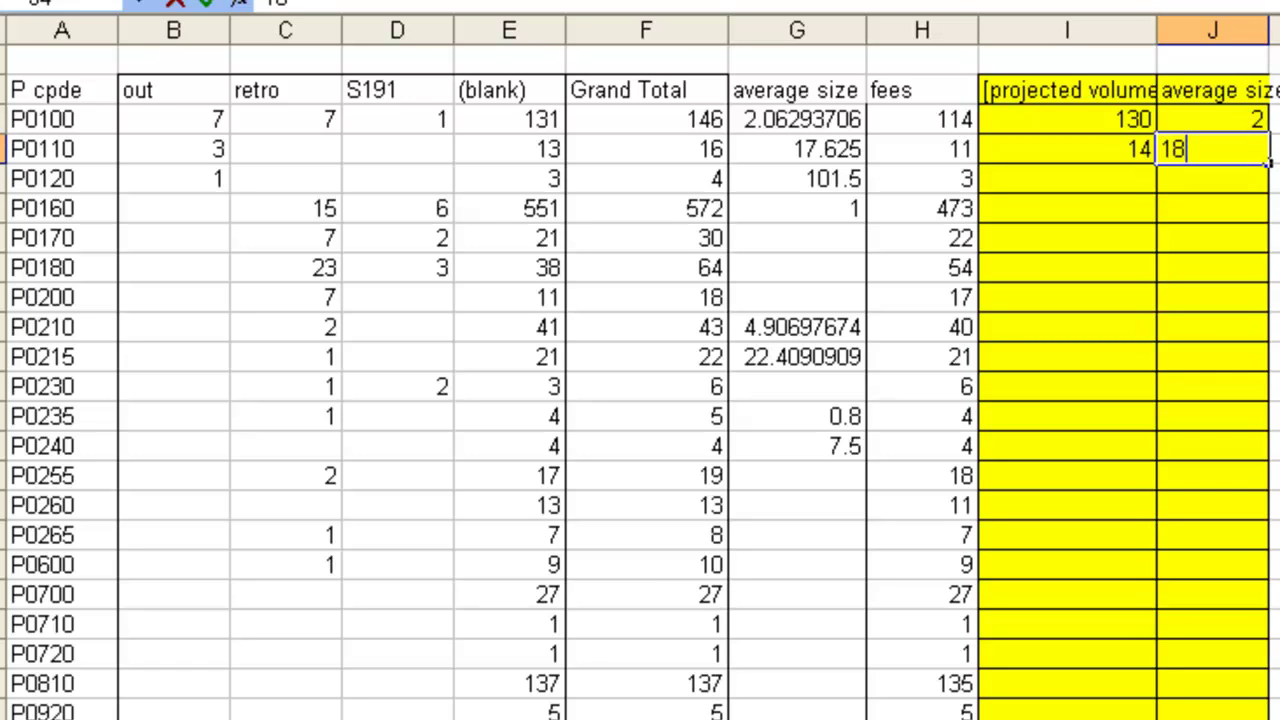
key(Return)
Step: Review the remaining projected volume rows from P0120 down and highlight the average size cells G17 to G29
click(1067, 178)
key(Down)
key(Down)
key(Down)
key(Down)
key(Down)
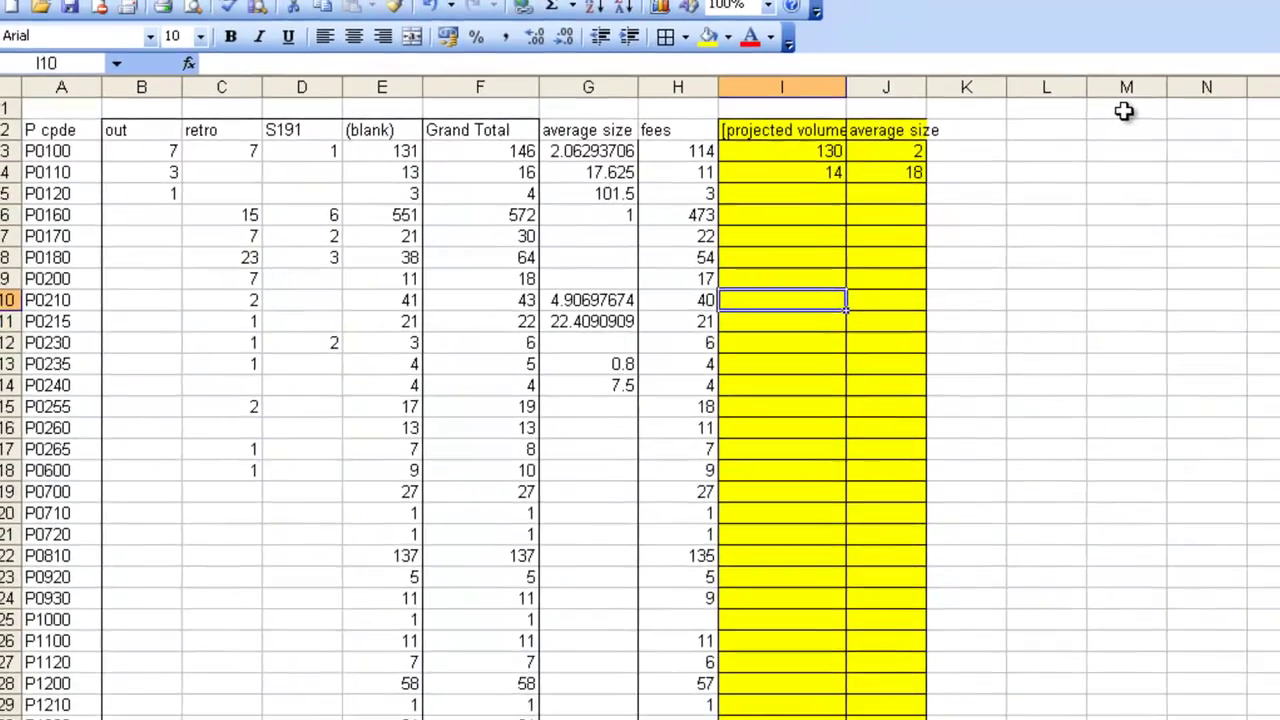
key(Down)
key(Down)
key(Down)
key(Down)
key(Down)
key(Down)
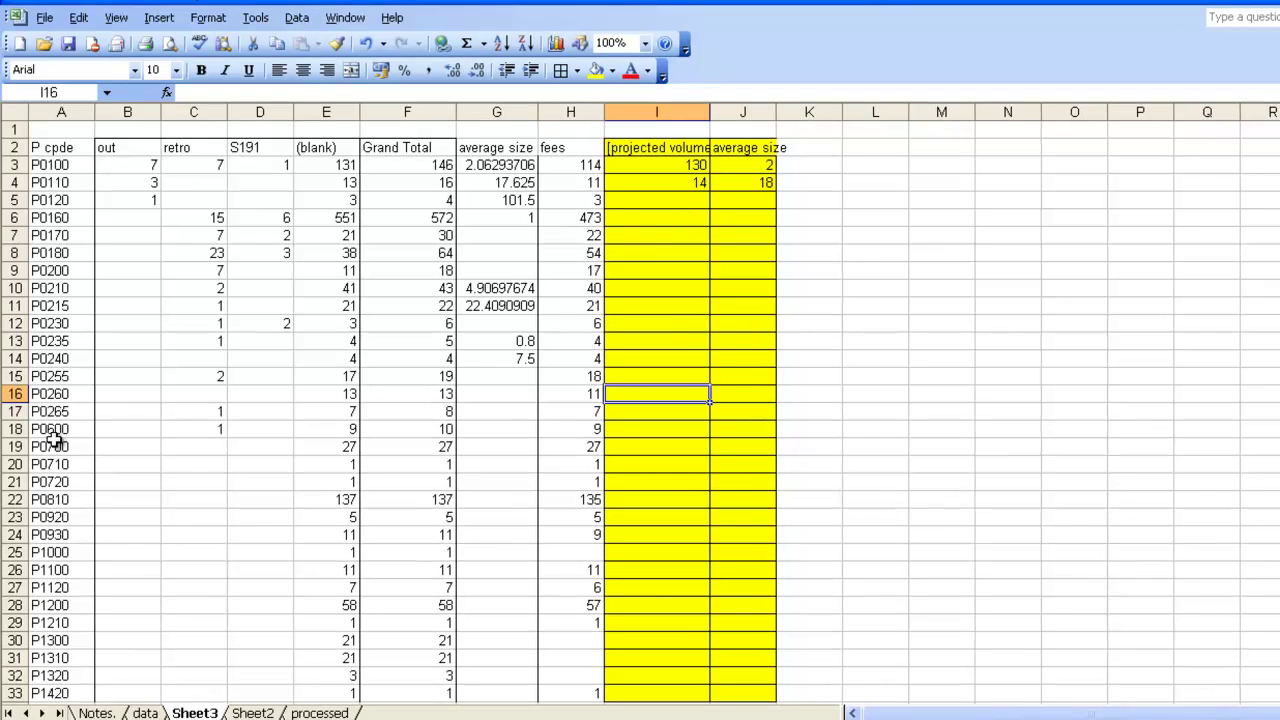
drag(476, 411, 488, 626)
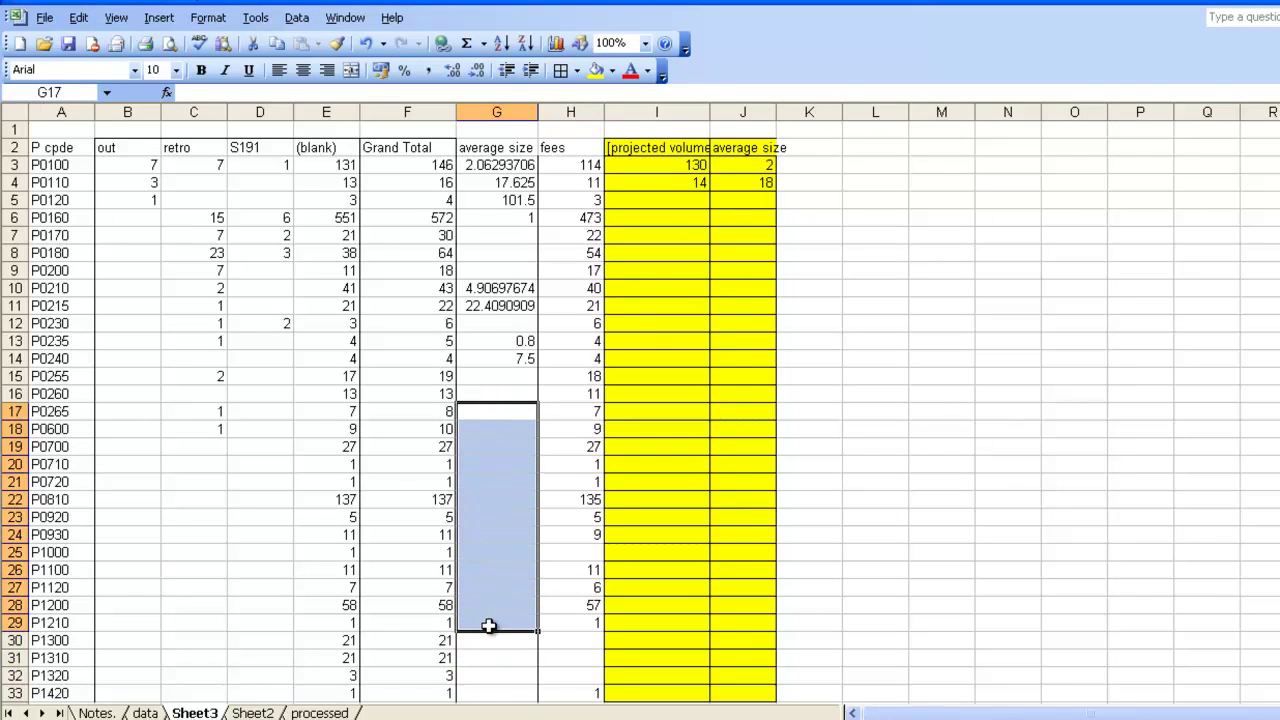
Step: Highlight the codes P1300 to P1320 and examine their fees cells
click(493, 409)
scroll(493, 409, down, 2)
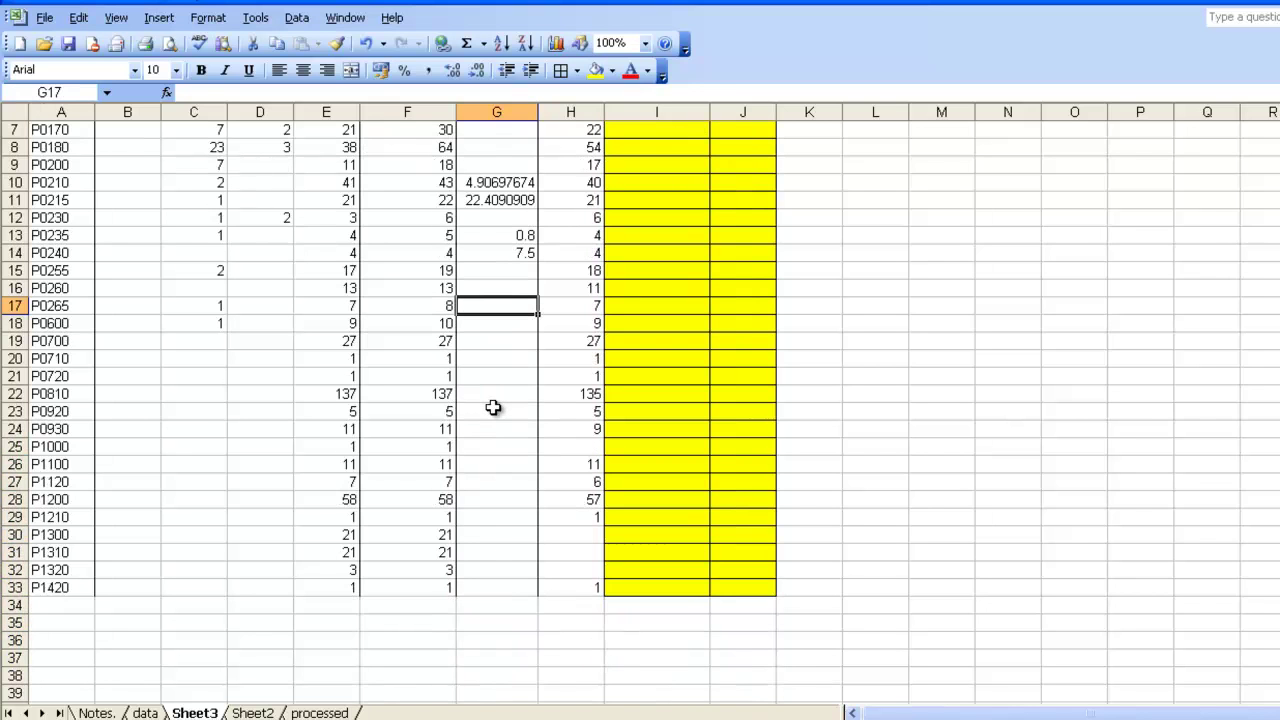
scroll(511, 545, up, 1)
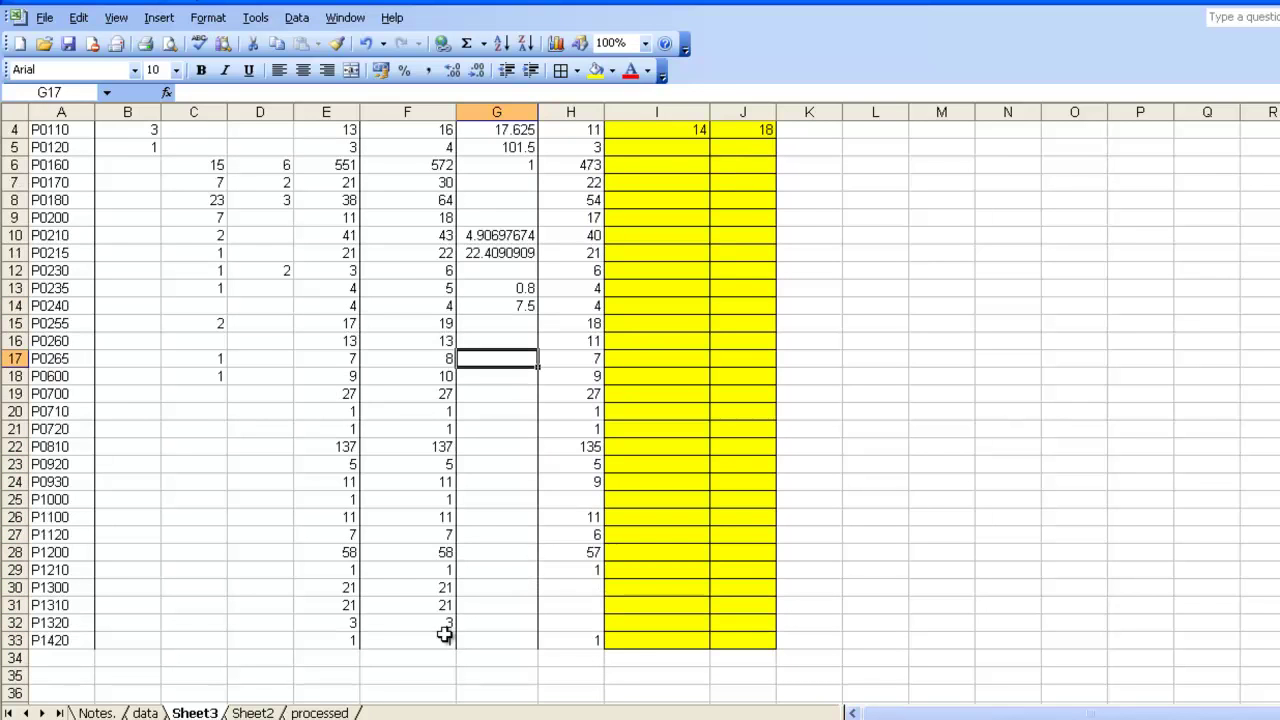
drag(47, 587, 50, 622)
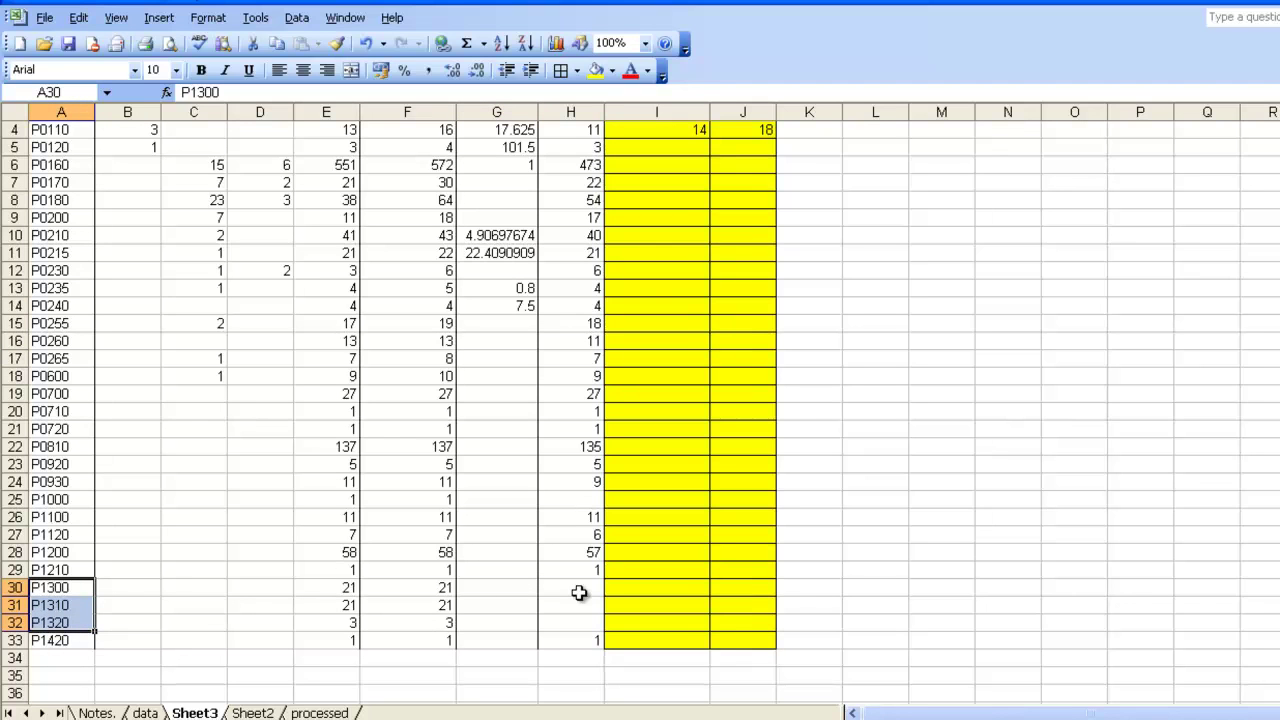
drag(580, 590, 576, 620)
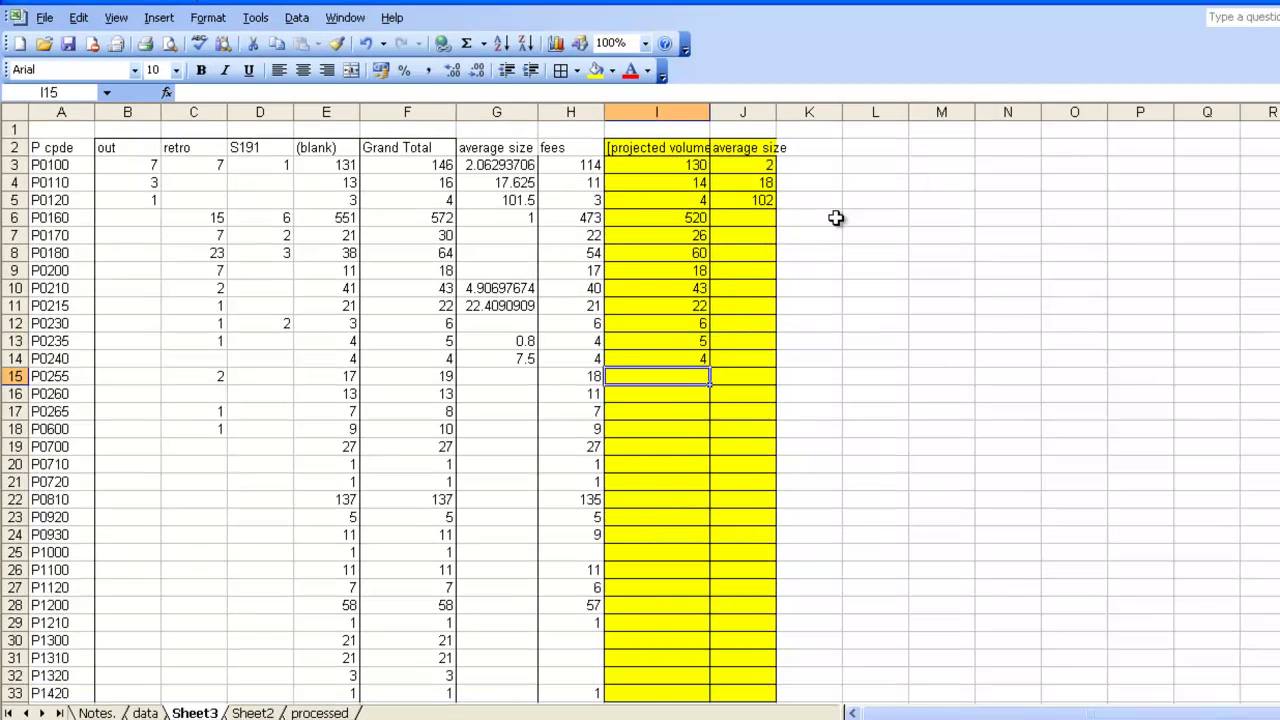
Step: Enter projected volumes for P0255 to P1420: 20, 12, 8, 10, 27, 1, 1, 137, 5, 11, 1, 11, 7, 58, 1, 21, 21, 3, 1
text(20 12 8 10 27 1 1)
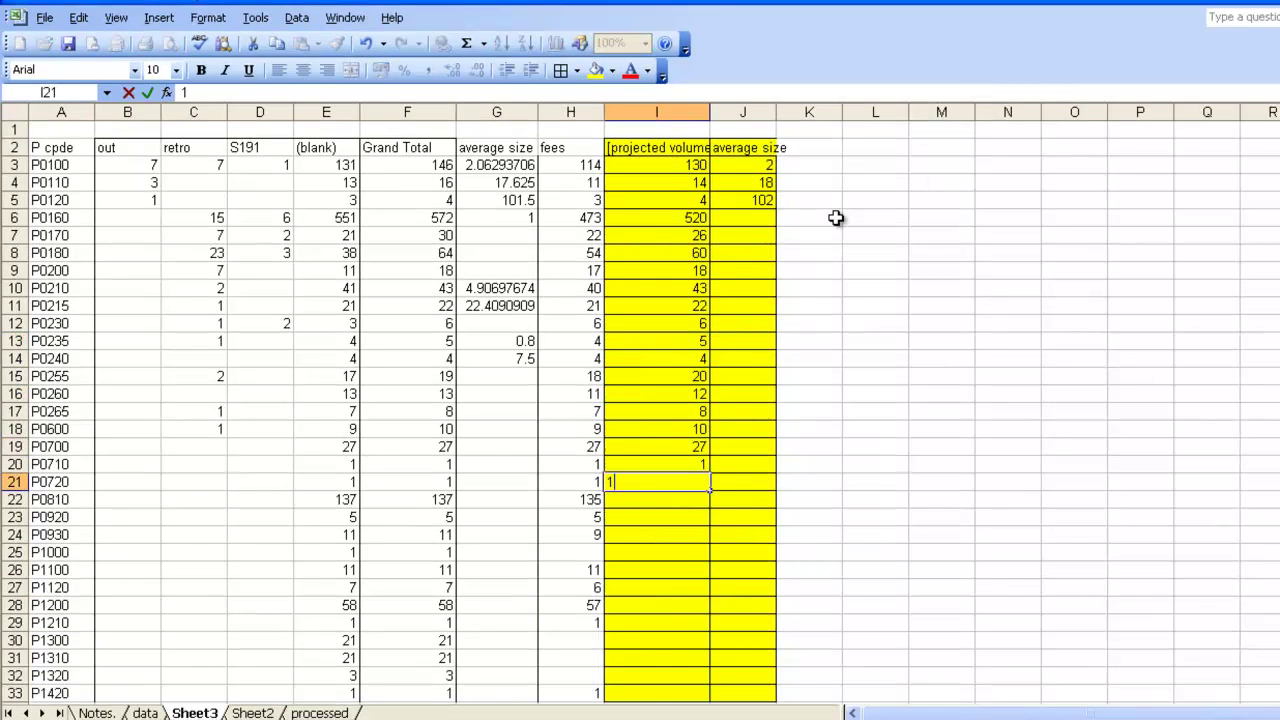
text( 137 5 11 1 11 7 58 1 21 21 3 1)
Step: Try a projected average size of 1 for P0160 and clear it again
key(Right)
key(ctrl+Up)
key(Down)
text(1)
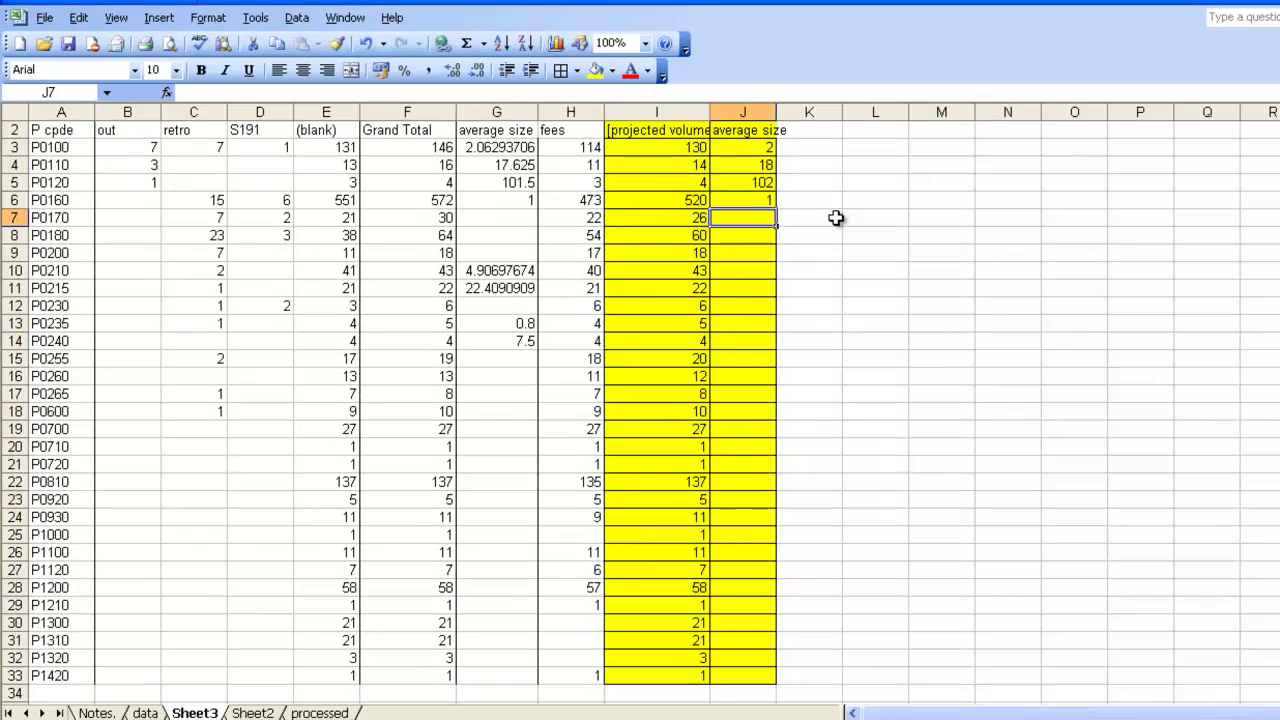
key(Up)
key(Delete)
Step: Enter projected average sizes of 5 for P0210, 22 for P0215, 1 for P0235 and 7.5 for P0240
key(Down)
key(Down)
key(Down)
key(Down)
text(5 22  1 7.5)
Step: Arrange the data_sample and feesetting_testfile_1 workbooks side by side, with the projected columns shown beside the P codes
key(Left)
key(ctrl+Down)
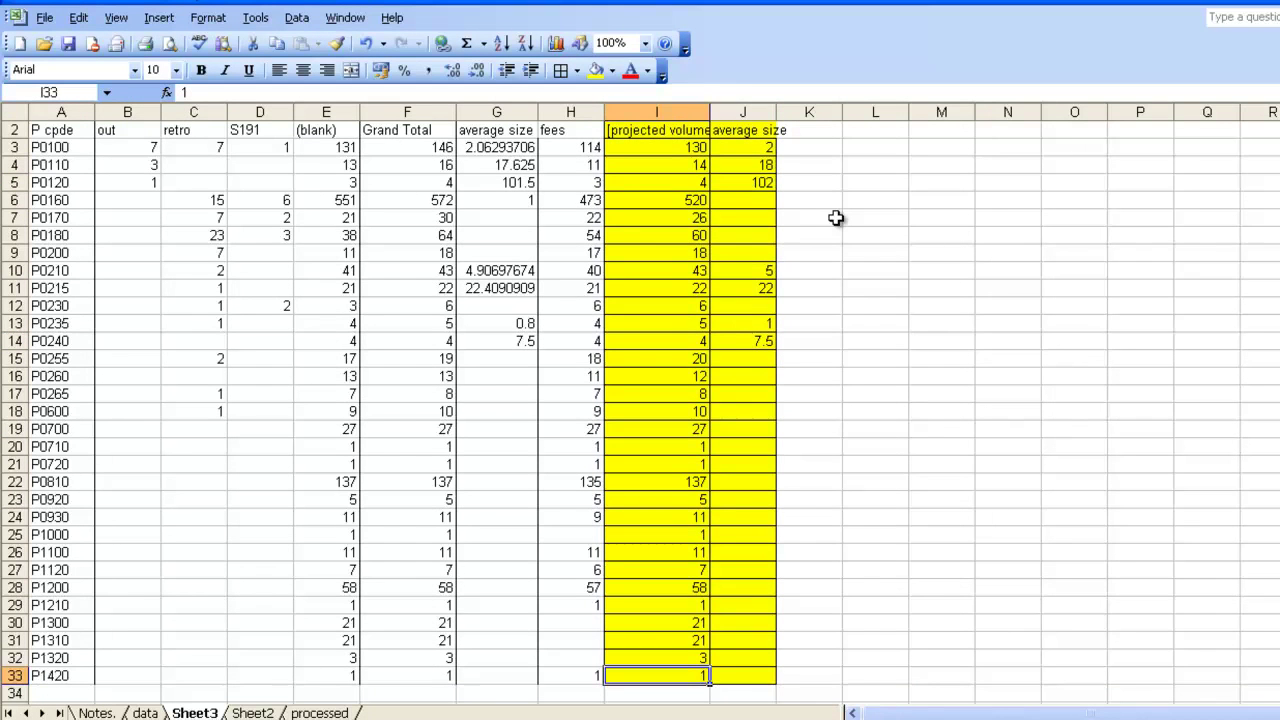
scroll(370, 164, right, 7)
key(ctrl+Up)
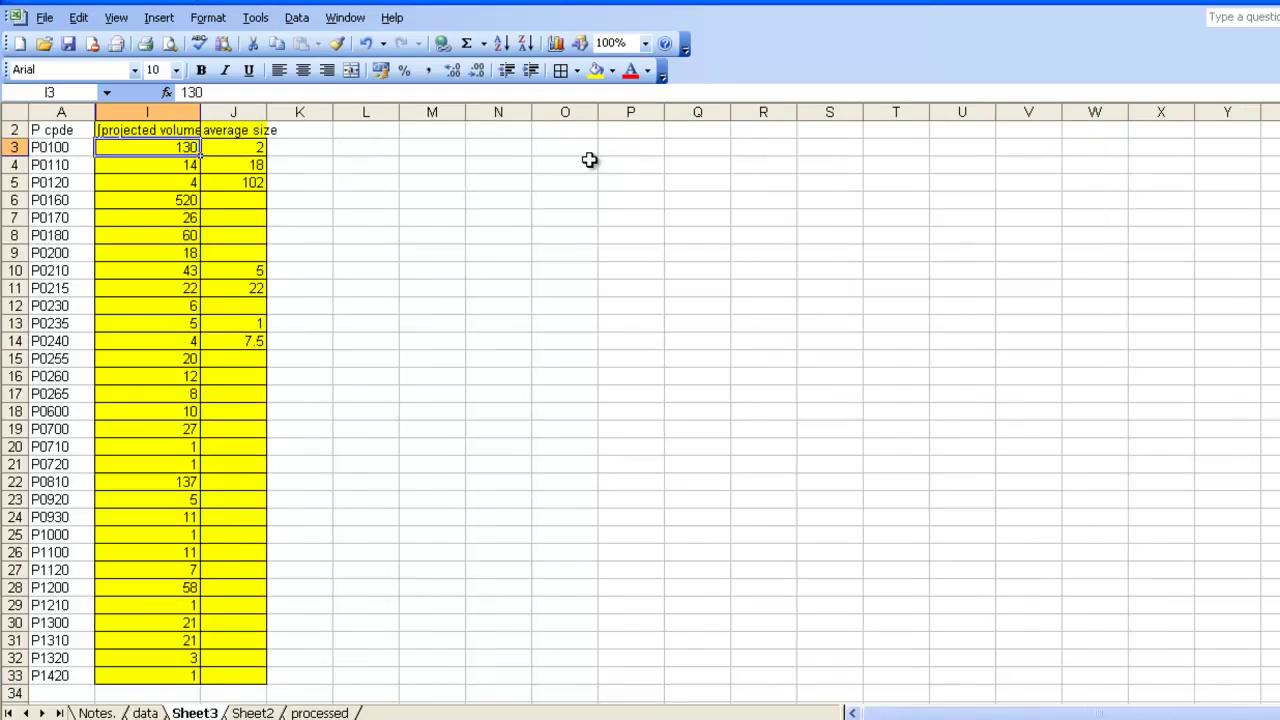
click(345, 17)
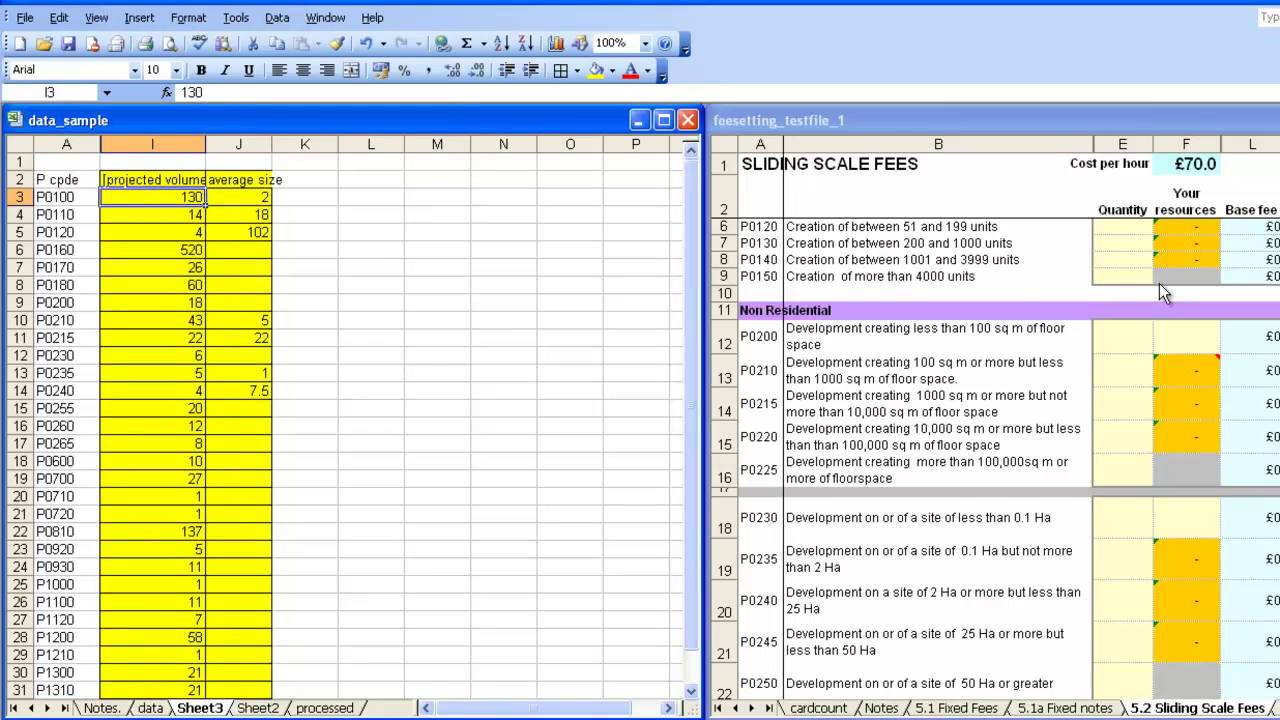
Step: Enter a quantity of 130 for P0100 on the 5.2 Sliding Scale Fees sheet of feesetting_testfile_1
click(1064, 265)
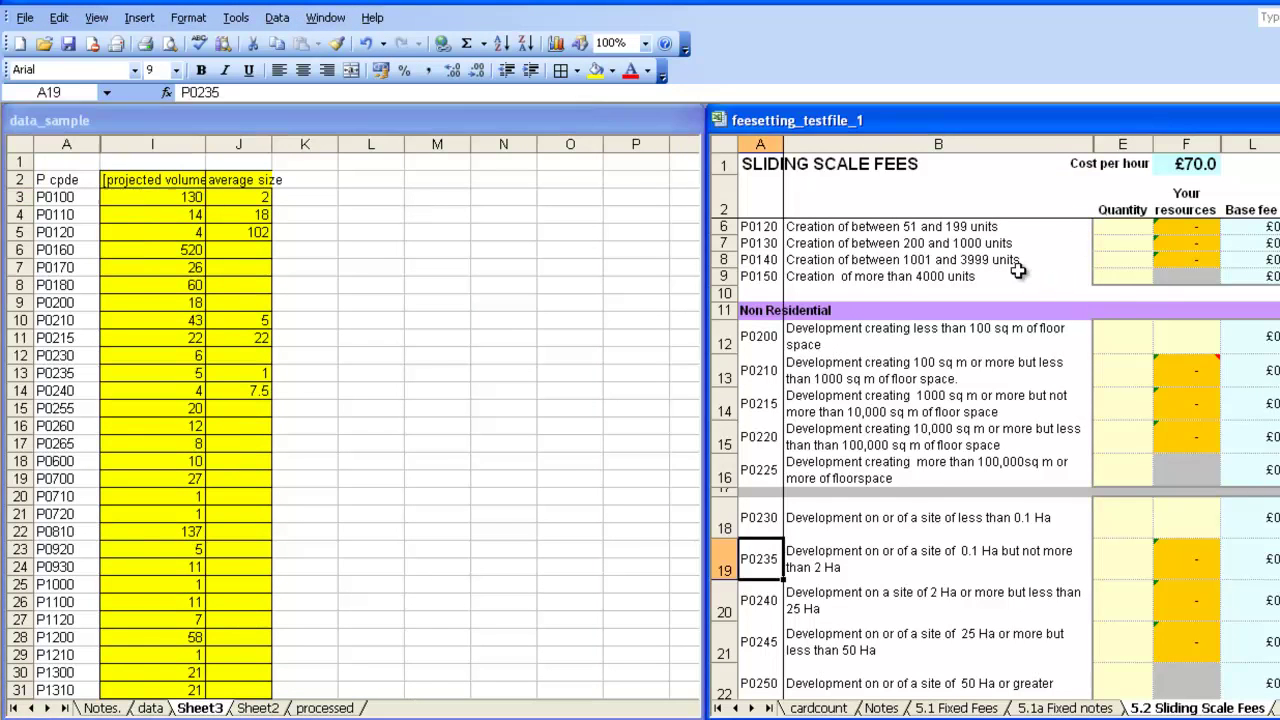
scroll(1018, 275, up, 3)
click(1138, 248)
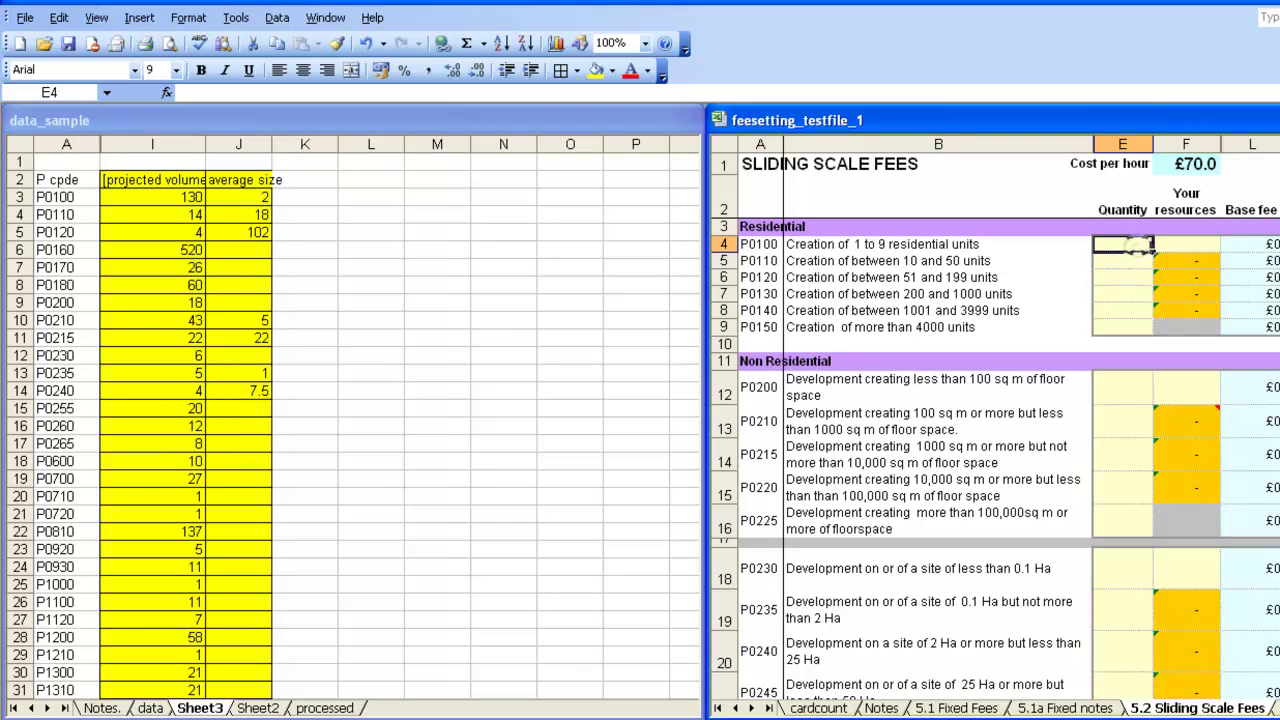
text(130)
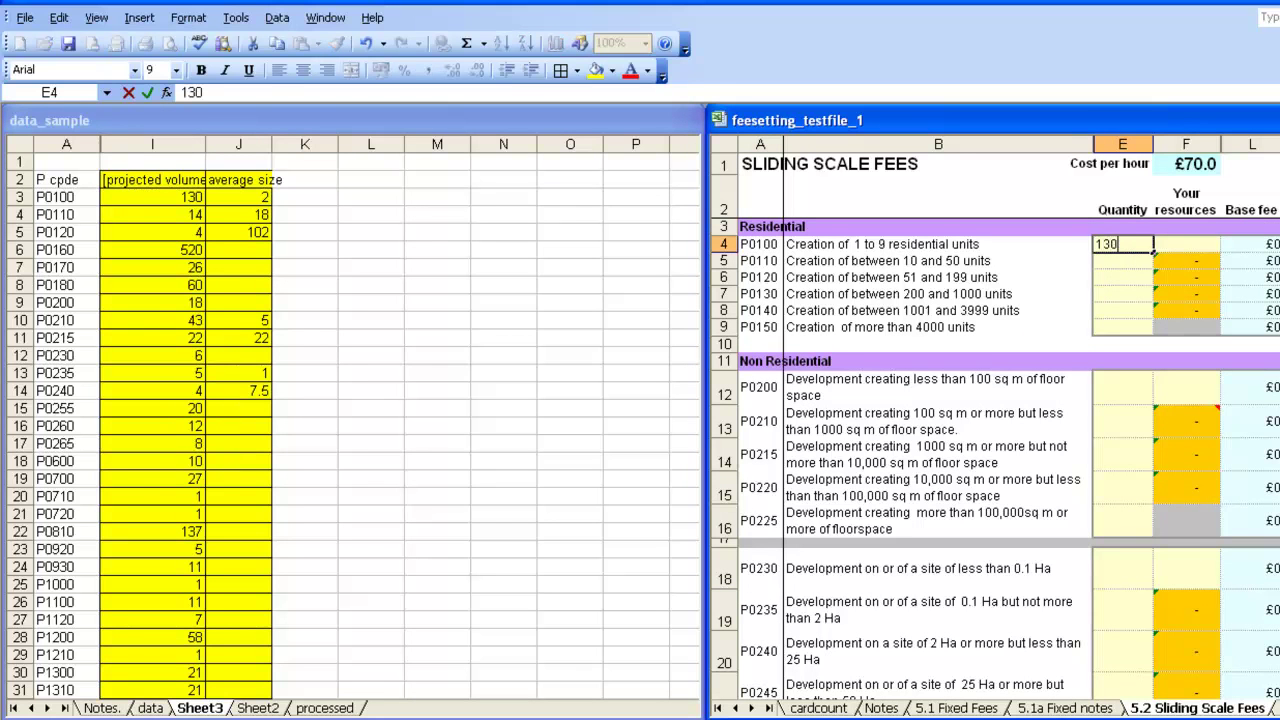
key(Return)
click(1122, 244)
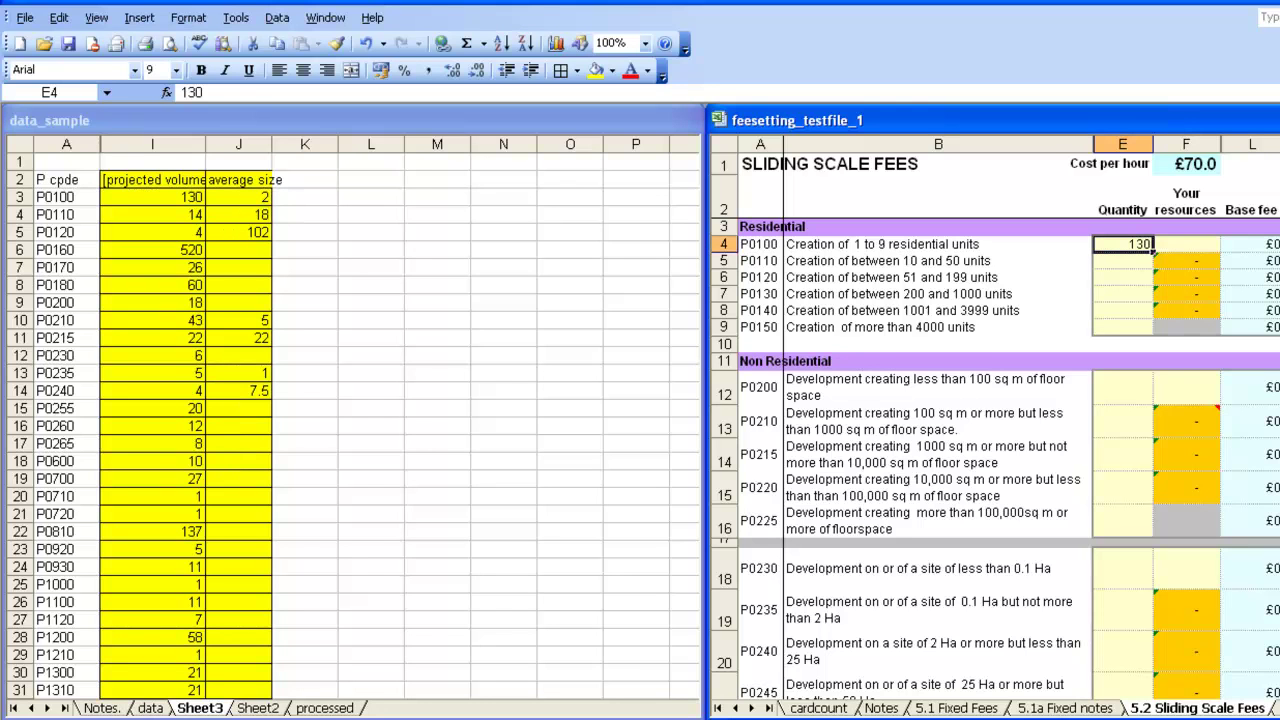
Step: Set the average application size for P0100 to 2 units on the sliding scale sheet
key(Right)
key(Right)
key(Right)
key(Right)
key(Right)
key(Right)
key(Right)
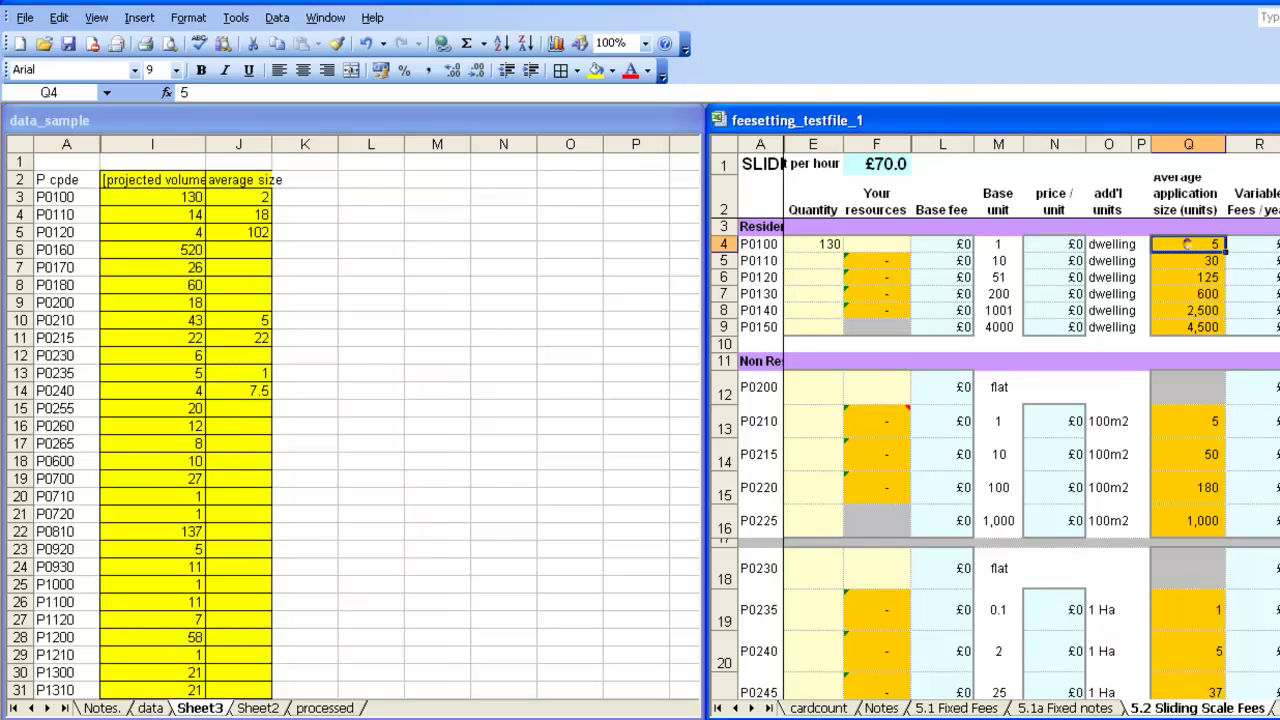
text(2)
key(Return)
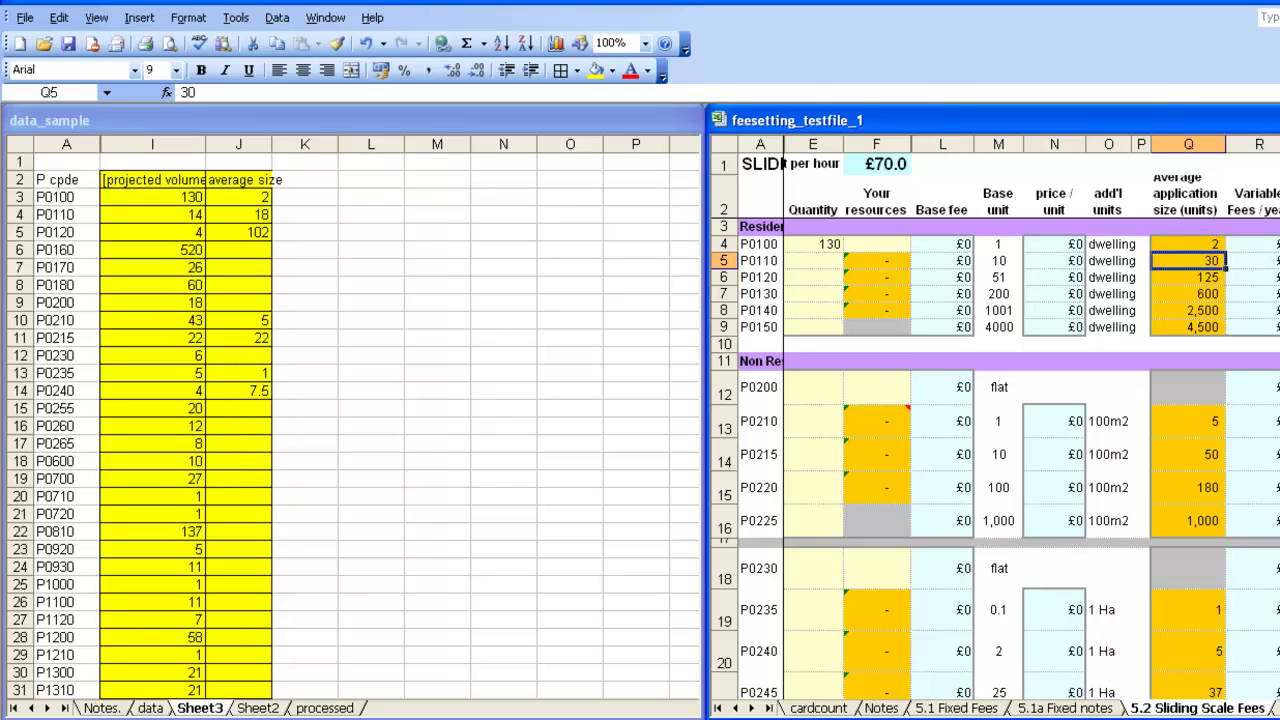
Step: Enter sliding scale quantities of 14 for P0110 and 4 for P0120
key(Left)
key(Left)
key(Left)
key(Left)
key(Left)
key(Left)
key(Left)
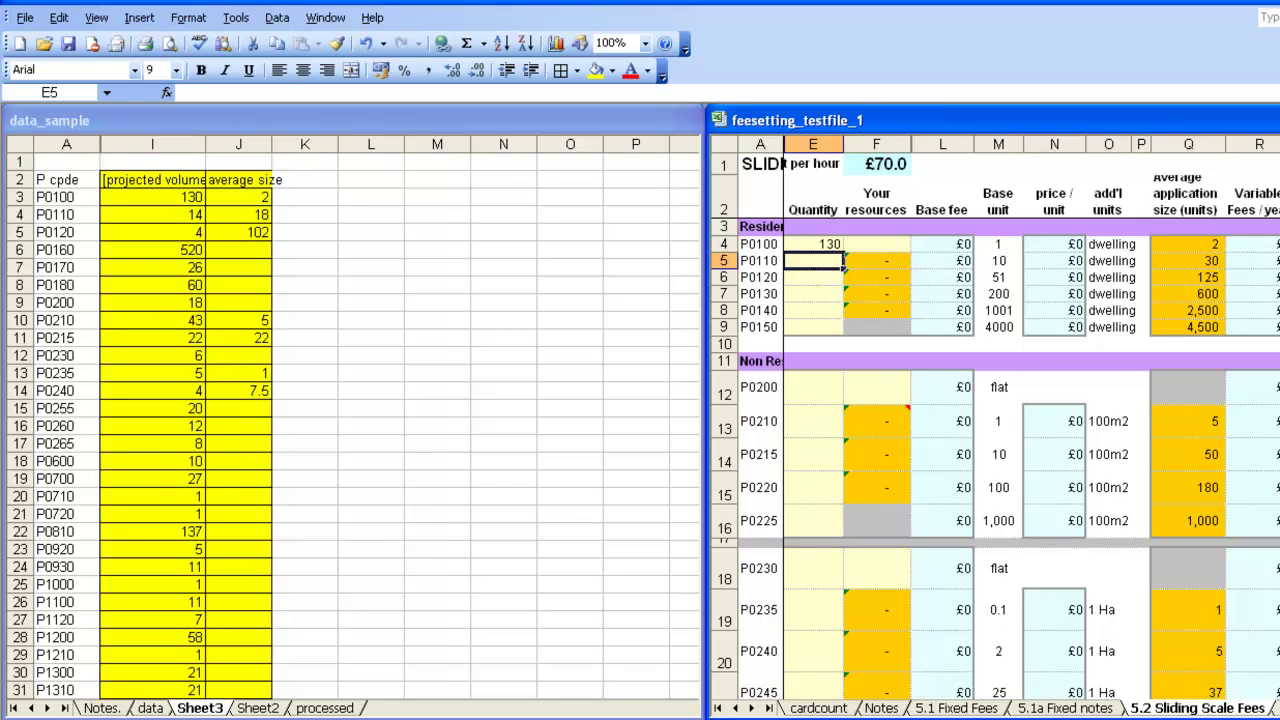
text(14)
key(Return)
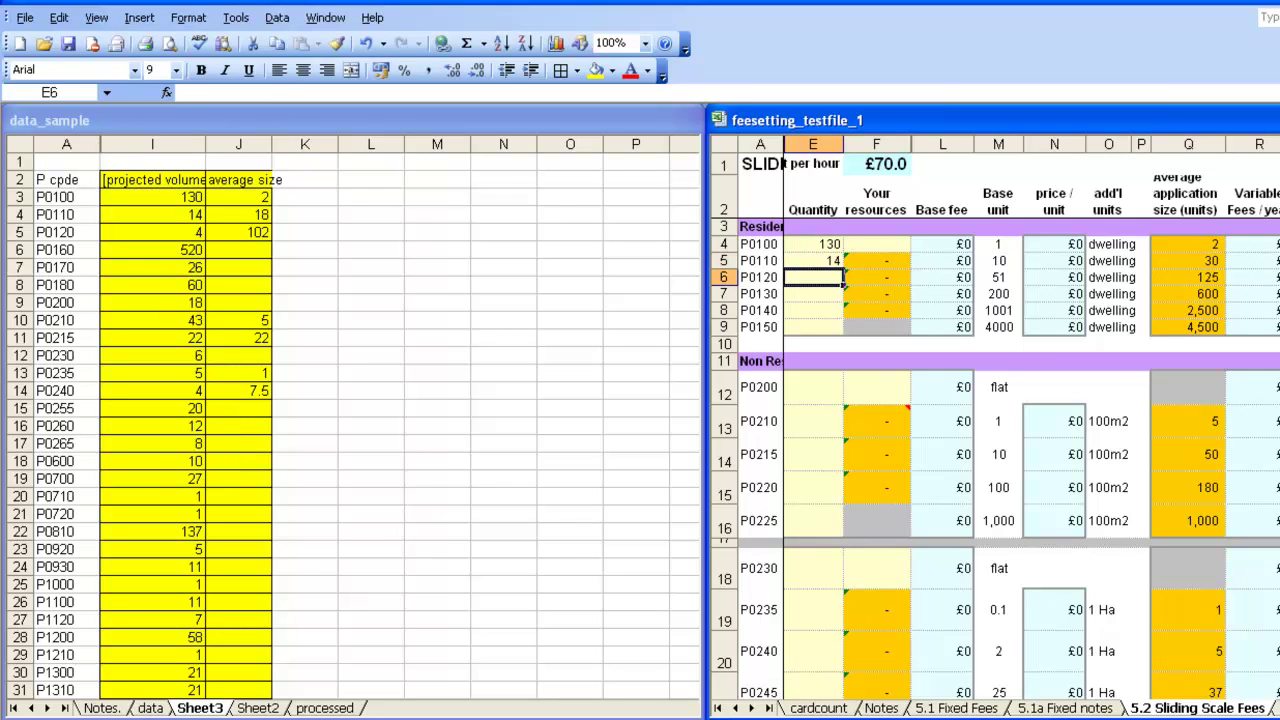
text(4)
key(Return)
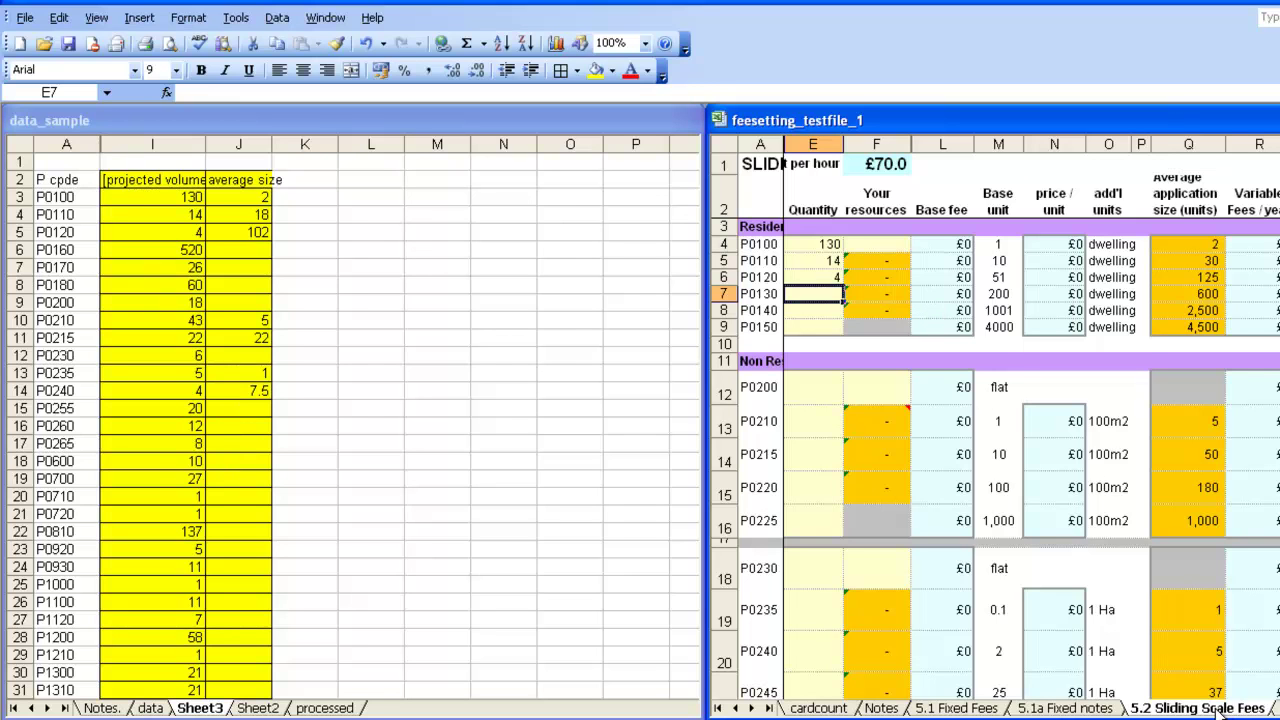
Step: On the 5.1 Fixed Fees sheet, enter residential quantities of 520 for P0160, 26 for P0170 and 60 for P0180
click(955, 708)
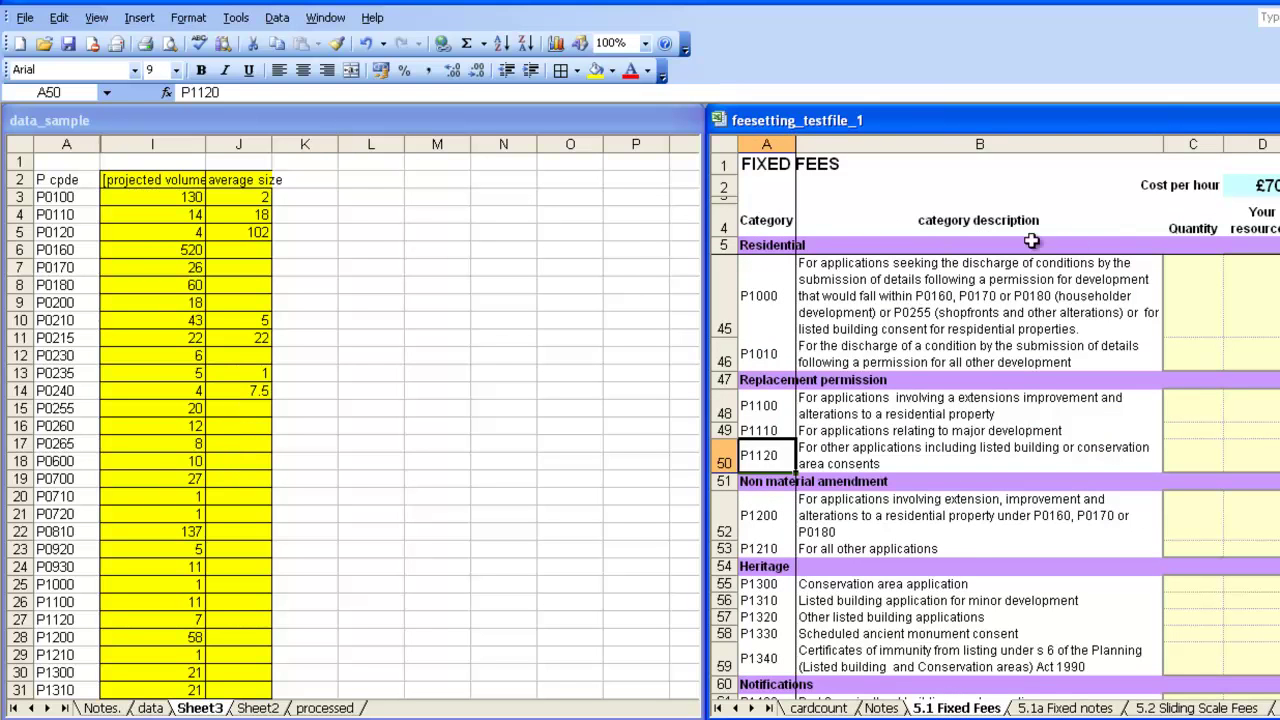
scroll(1065, 333, up, 4)
scroll(1065, 333, up, 6)
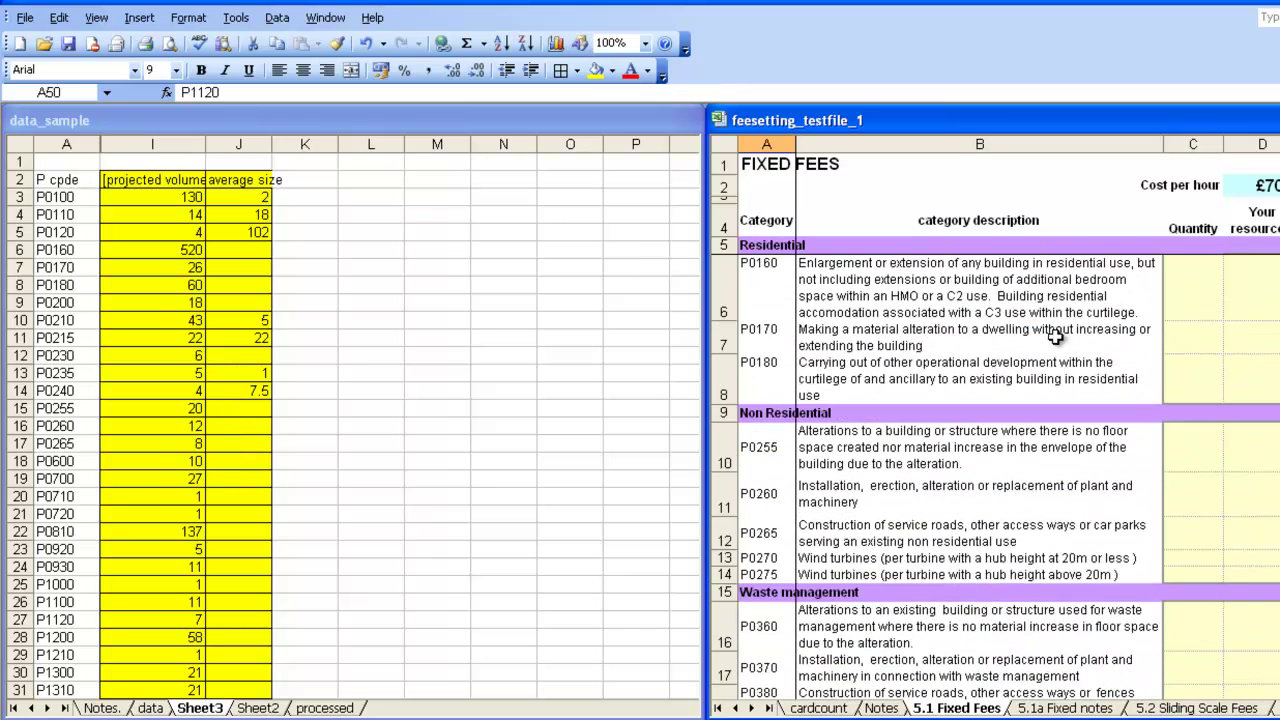
click(1193, 282)
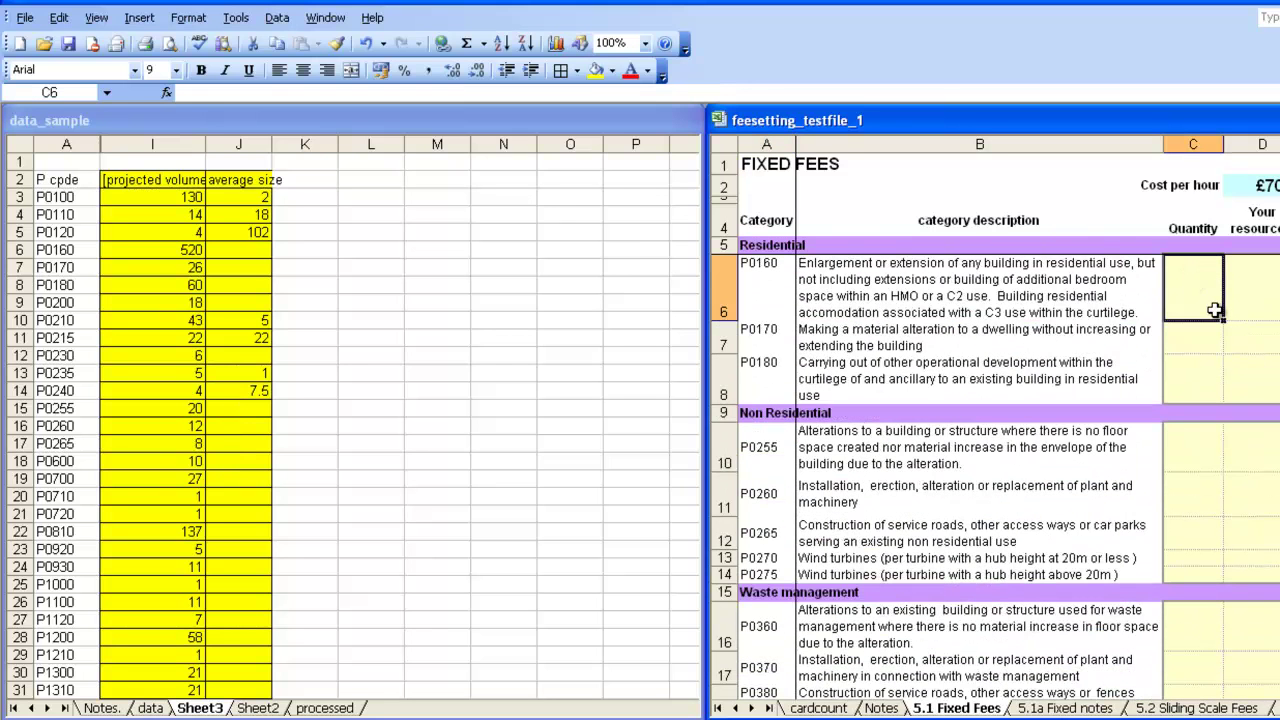
text(520)
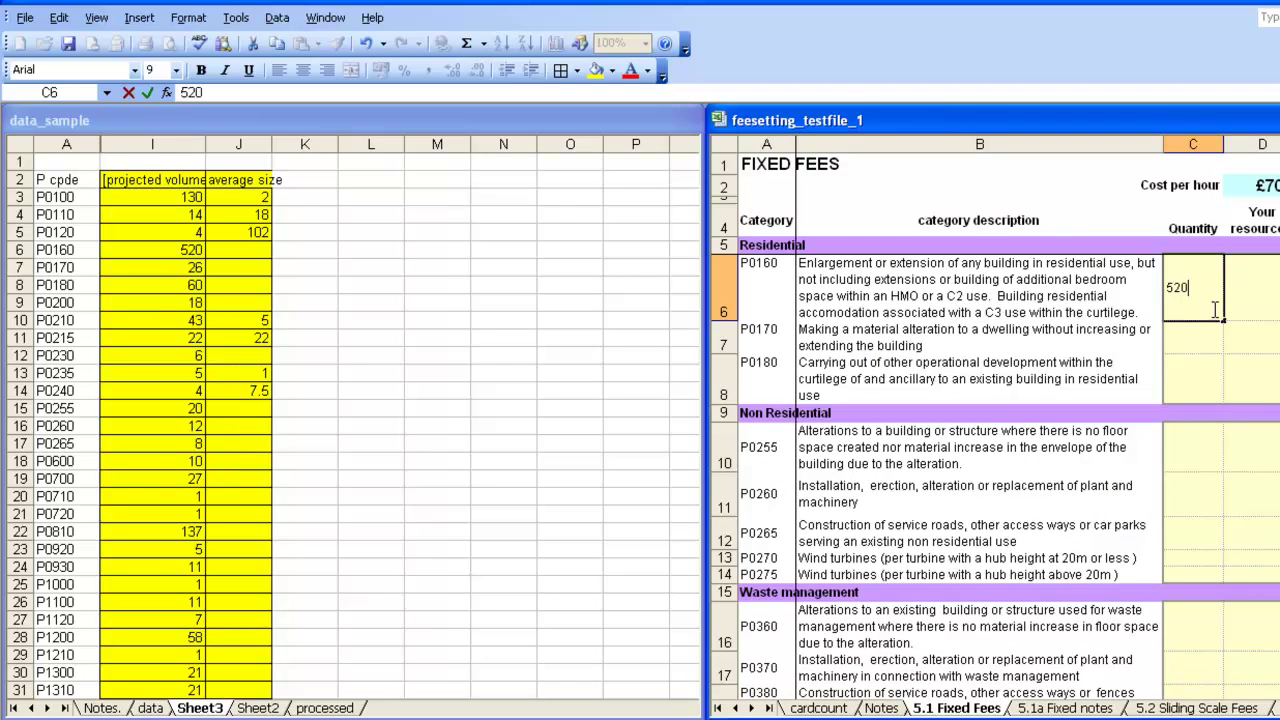
key(Return)
text(26)
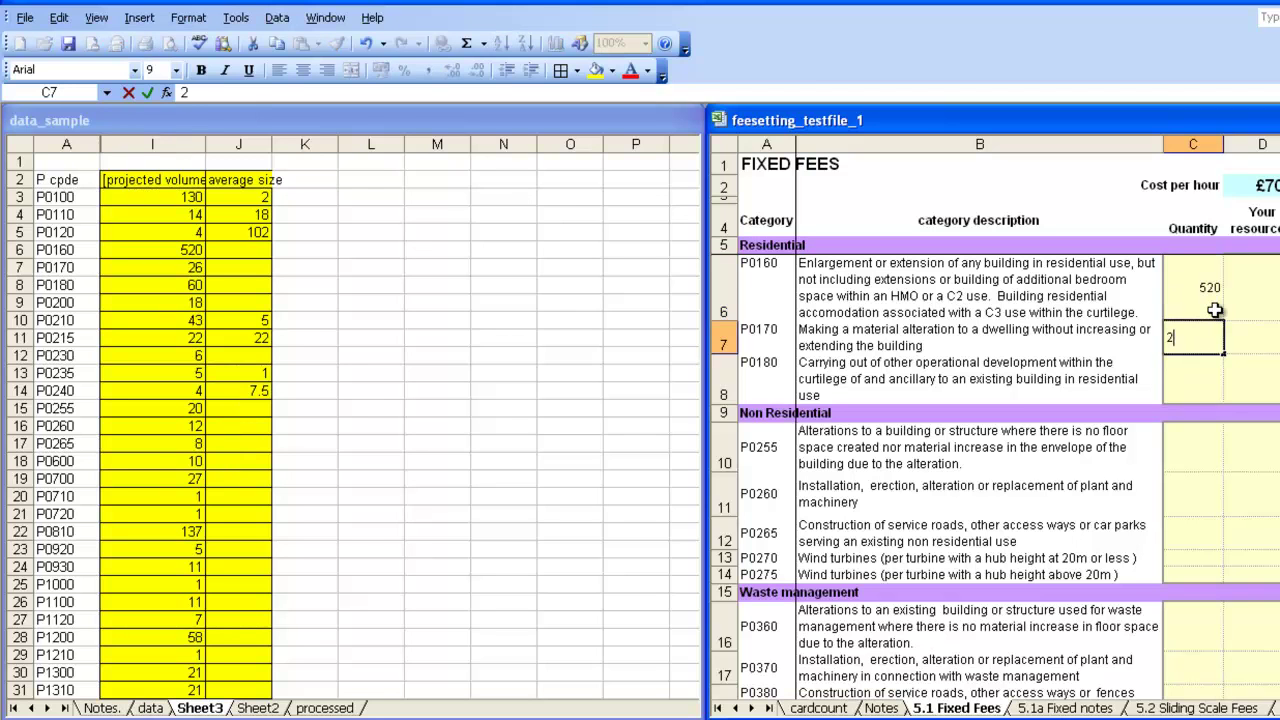
key(Return)
text(60)
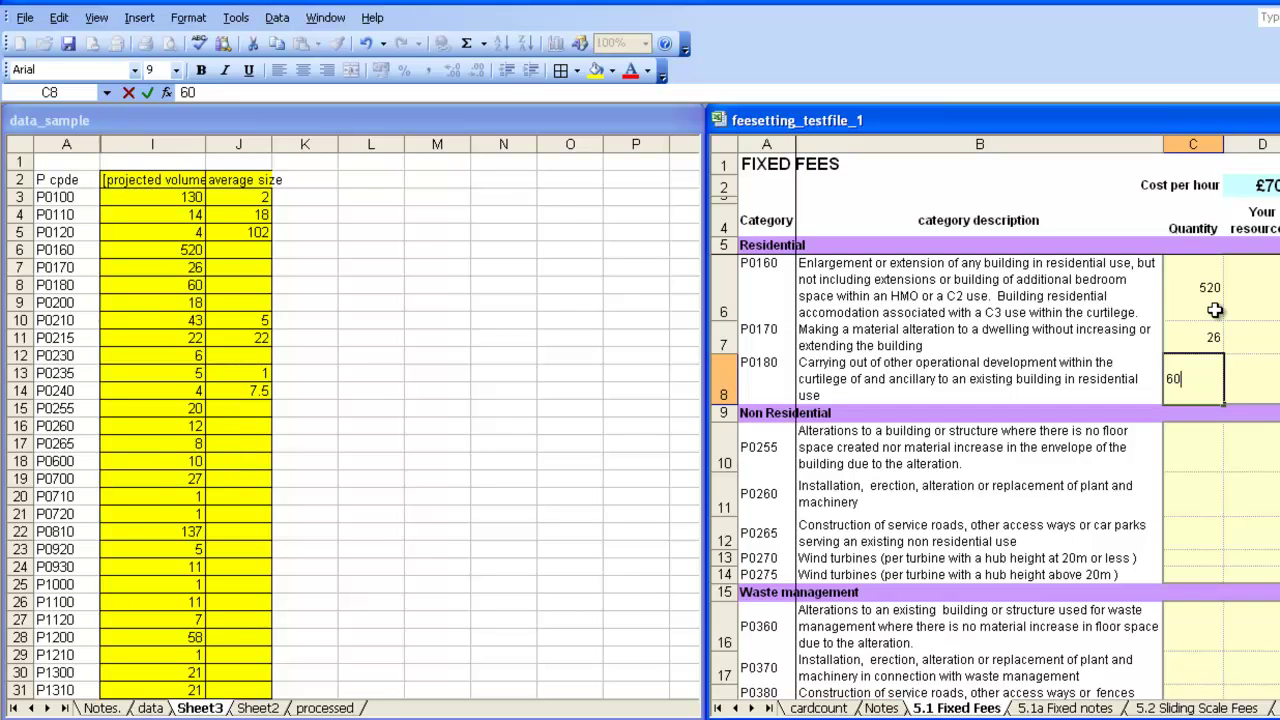
key(Return)
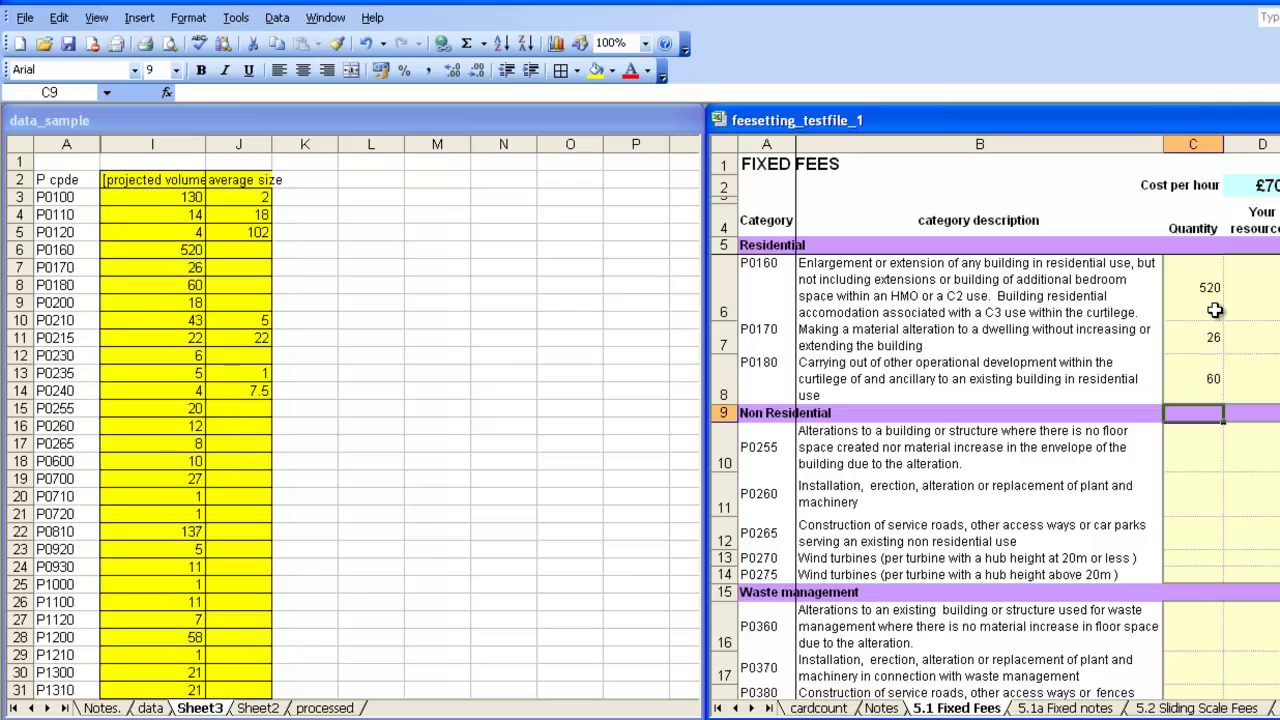